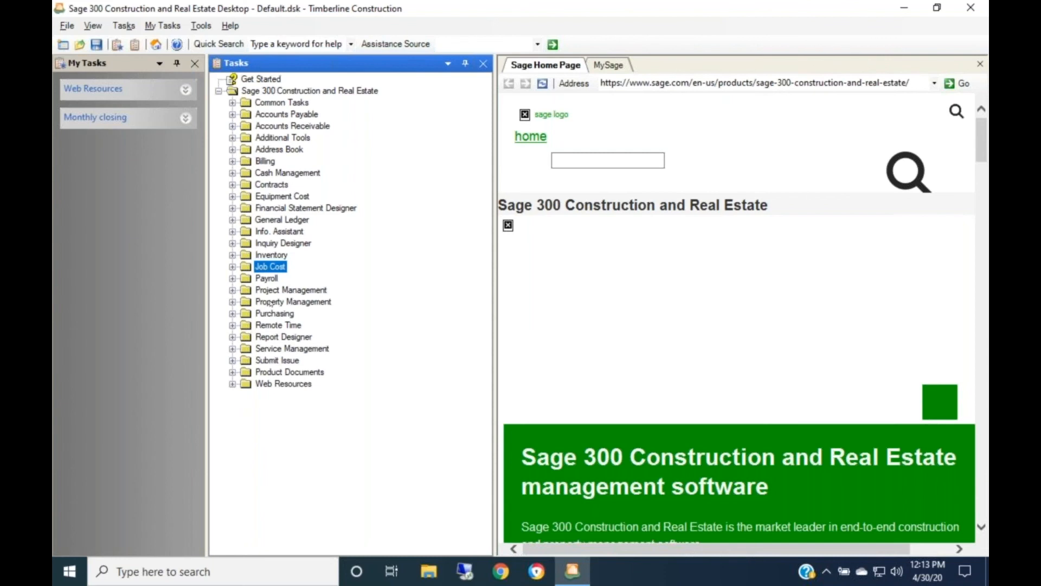
Step: Review the commitment settings, including default retainage and checklist options, in the Job Cost JC Settings
{"action": "left_click", "coordinate": [231, 267]}
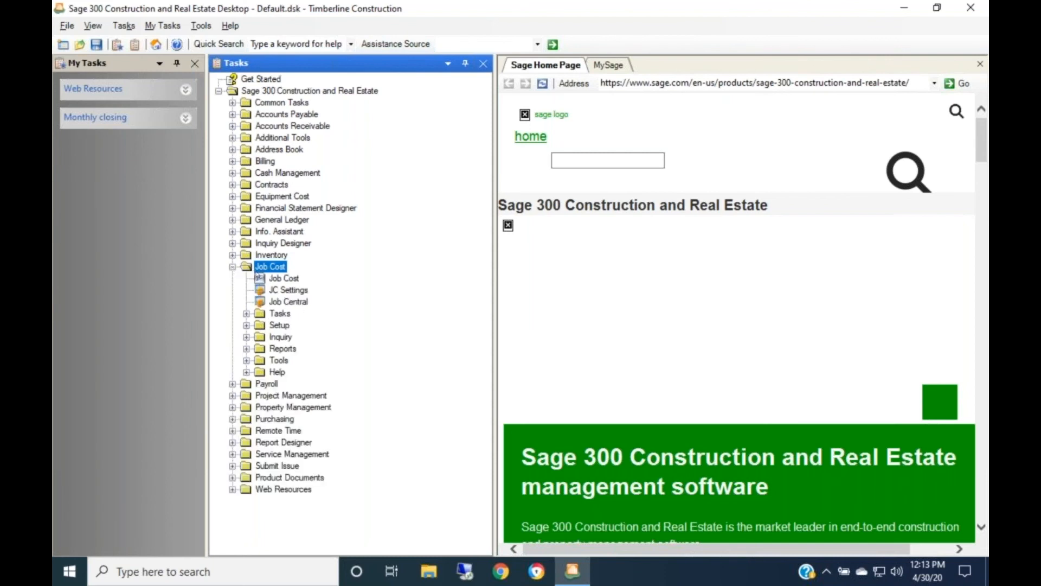
{"action": "left_click", "coordinate": [279, 290]}
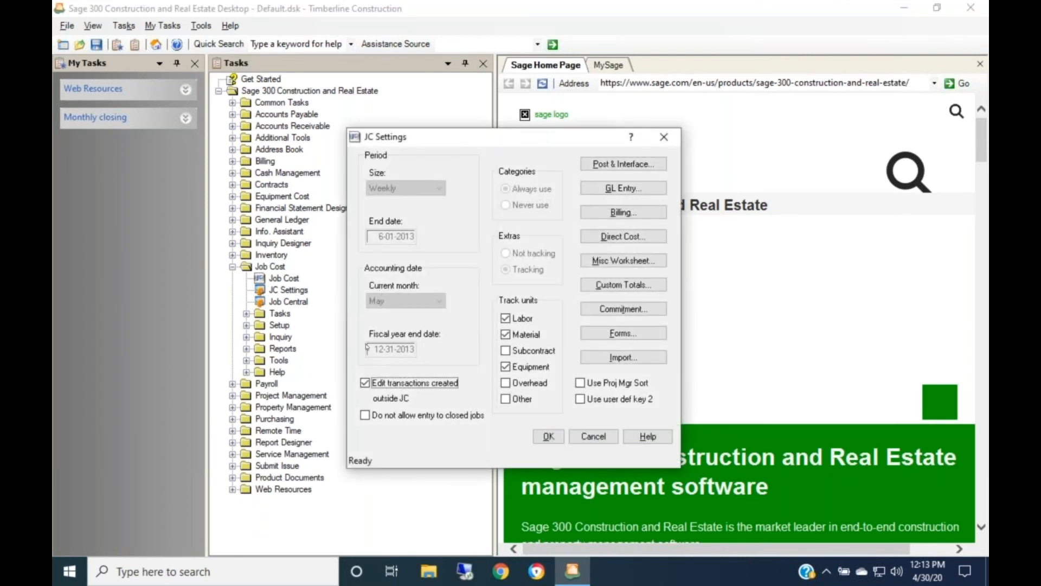
{"action": "left_click", "coordinate": [620, 309]}
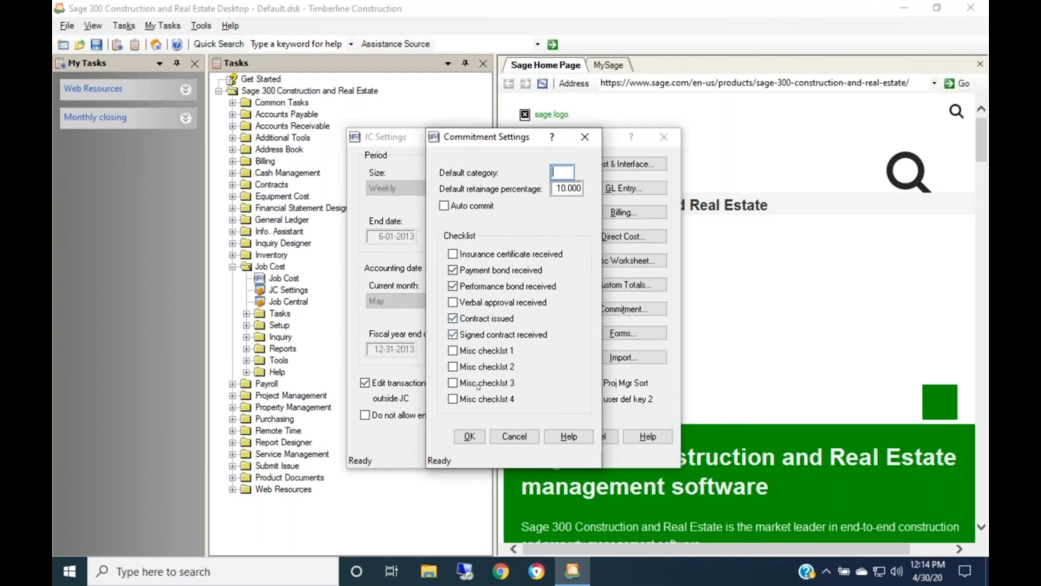
{"action": "left_click", "coordinate": [505, 441]}
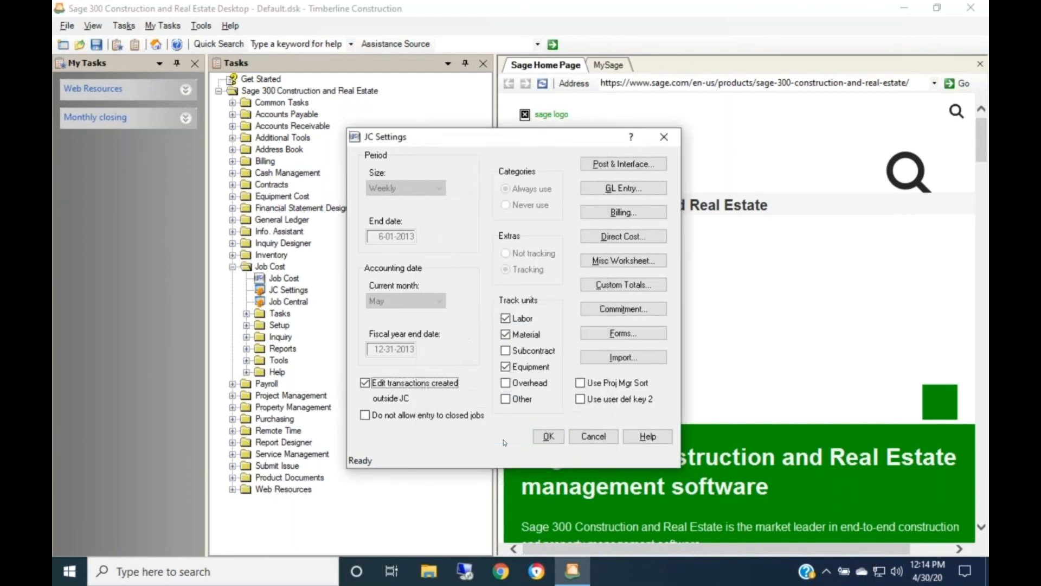
Step: Review which report designs JC Settings uses as forms, and leave the settings without making changes
{"action": "left_click", "coordinate": [604, 334]}
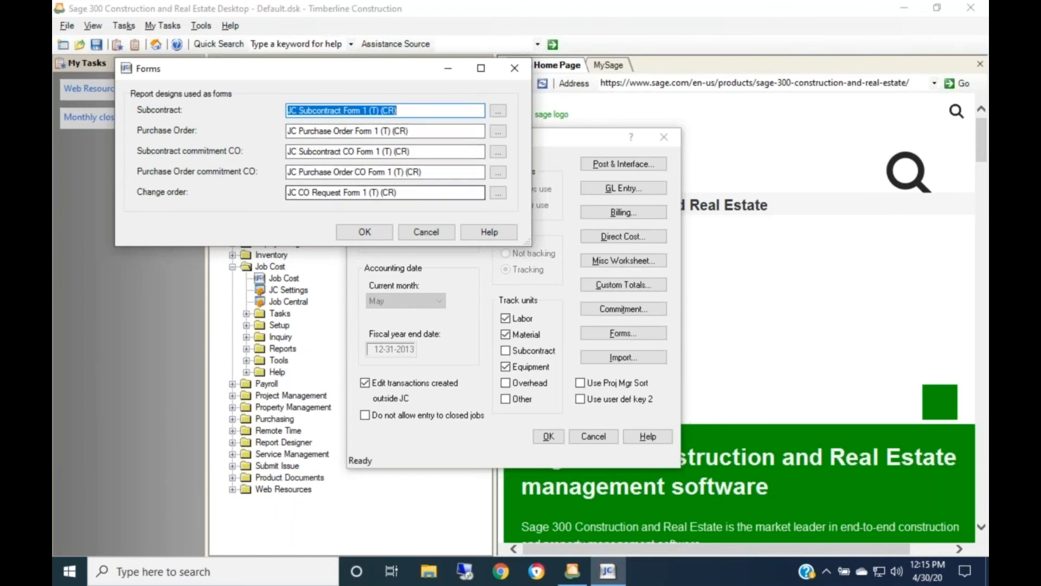
{"action": "left_click", "coordinate": [418, 233]}
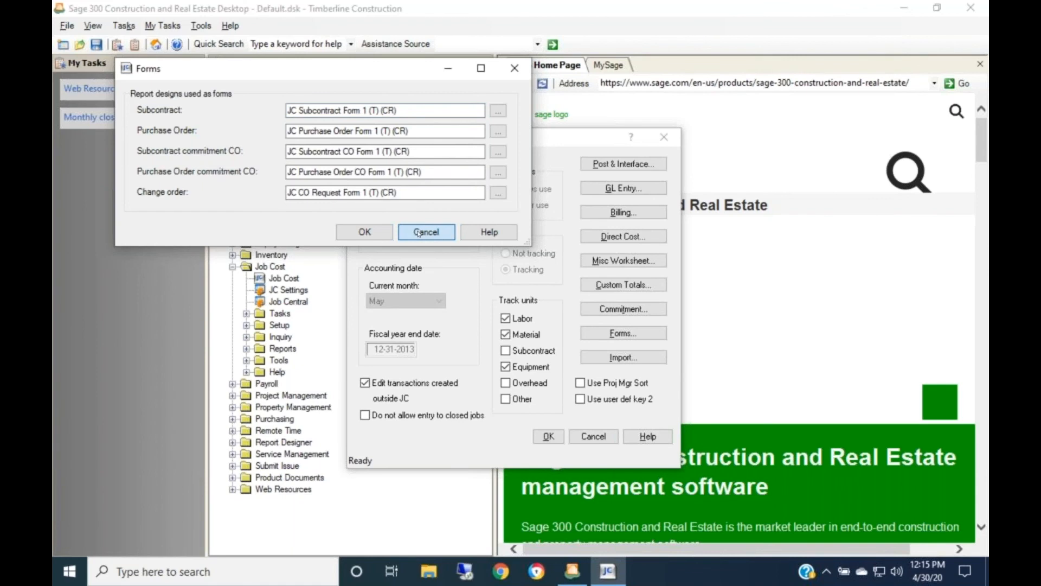
{"action": "left_click", "coordinate": [418, 233]}
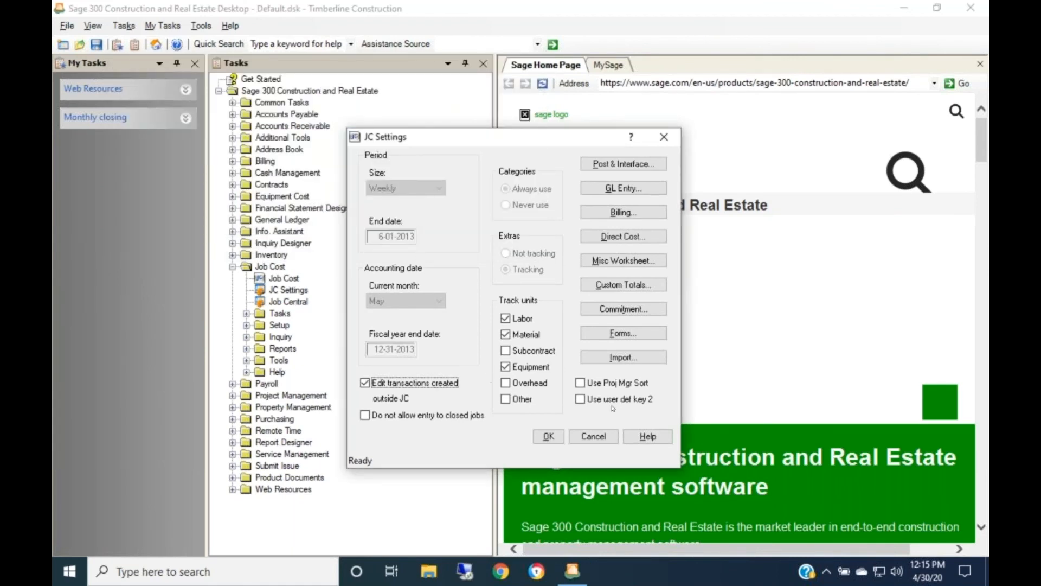
{"action": "left_click", "coordinate": [595, 437]}
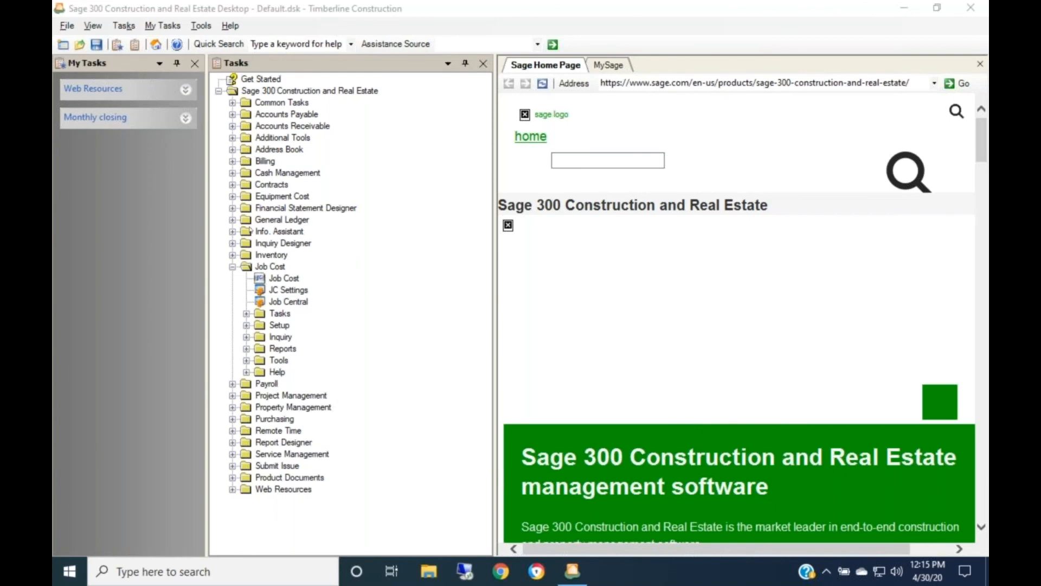
Step: Review the default document forms and change management options in the Project Management PJ Settings, leaving them without changes
{"action": "left_click", "coordinate": [232, 395]}
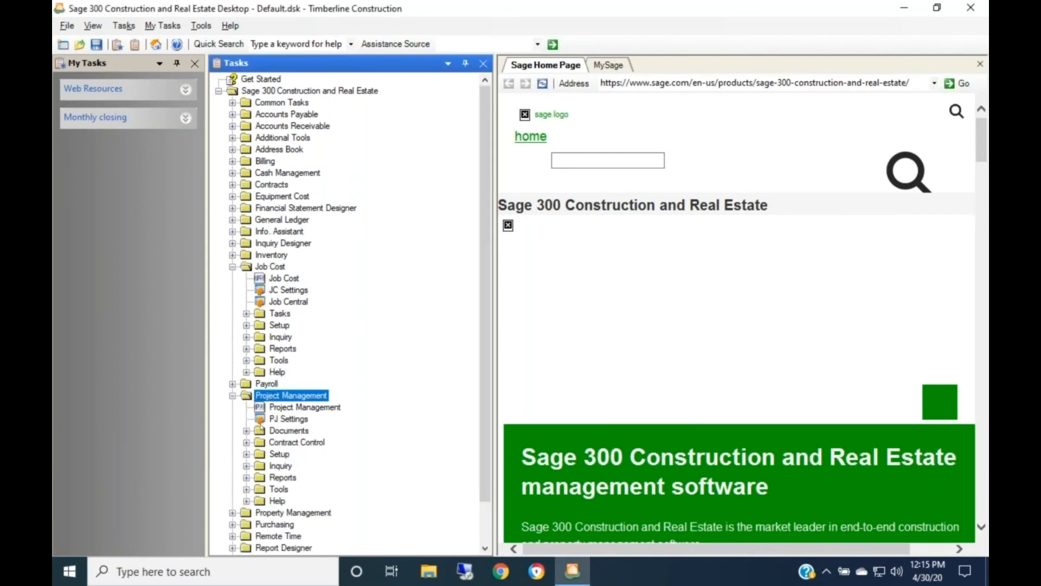
{"action": "left_click", "coordinate": [275, 421]}
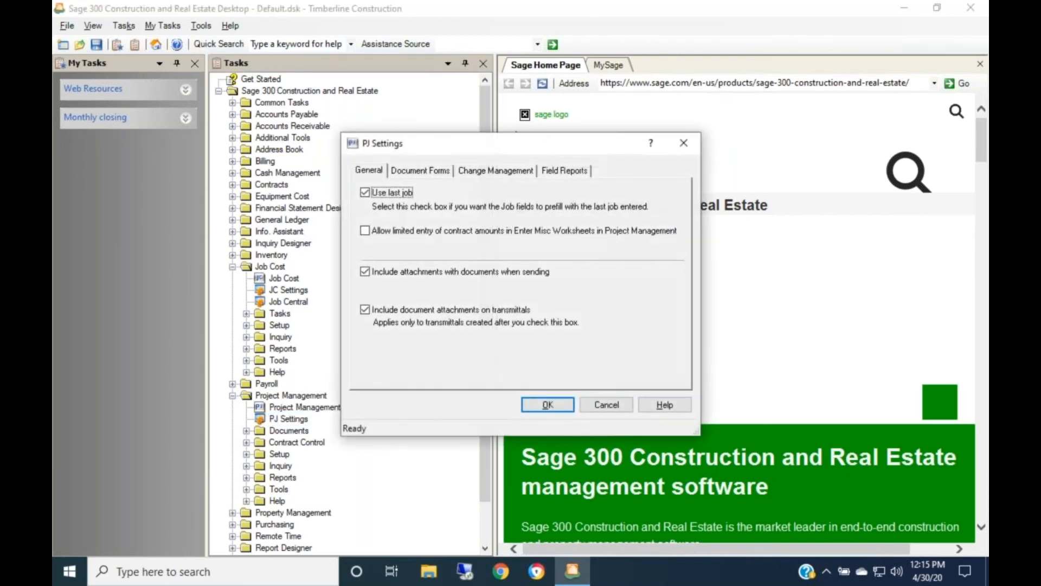
{"action": "left_click", "coordinate": [501, 171]}
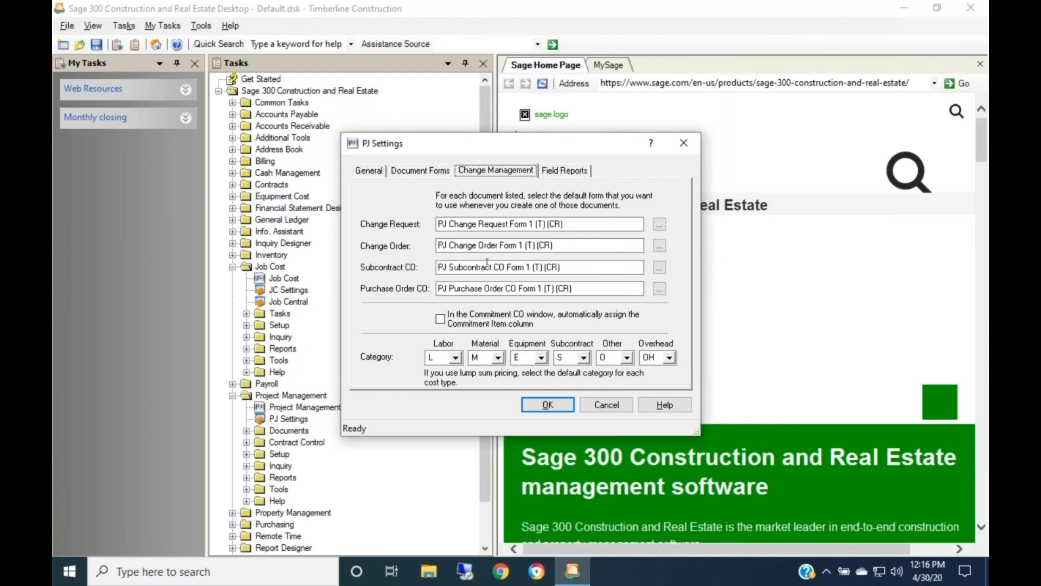
{"action": "left_click", "coordinate": [435, 172]}
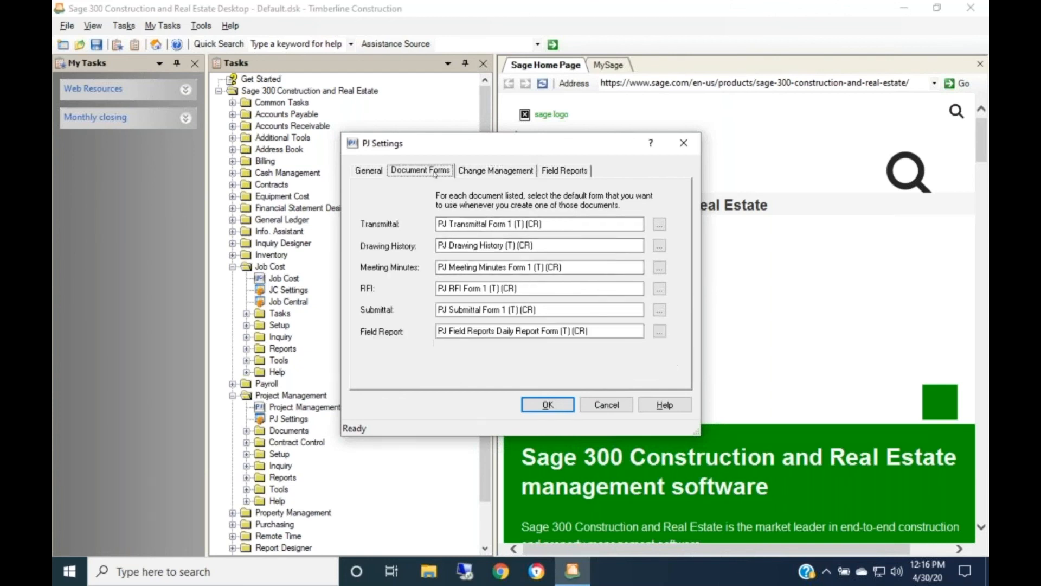
{"action": "left_click", "coordinate": [476, 171]}
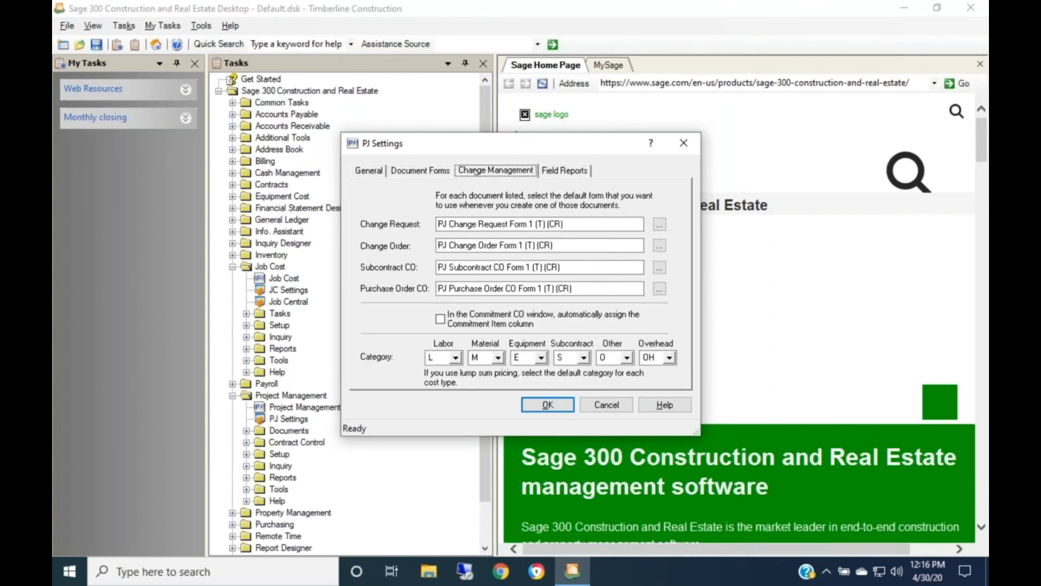
{"action": "left_click", "coordinate": [596, 408]}
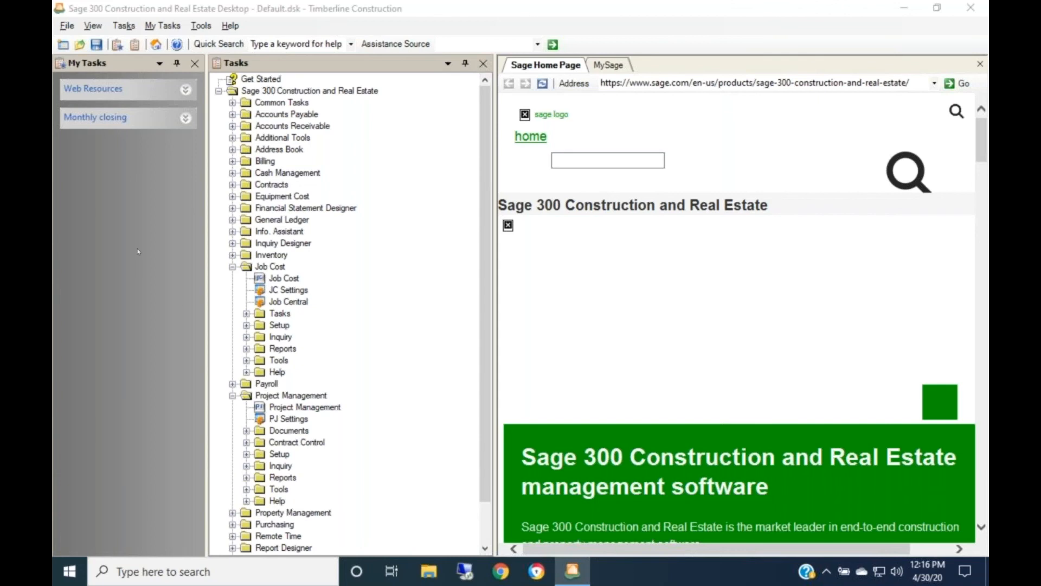
{"action": "left_click", "coordinate": [232, 396]}
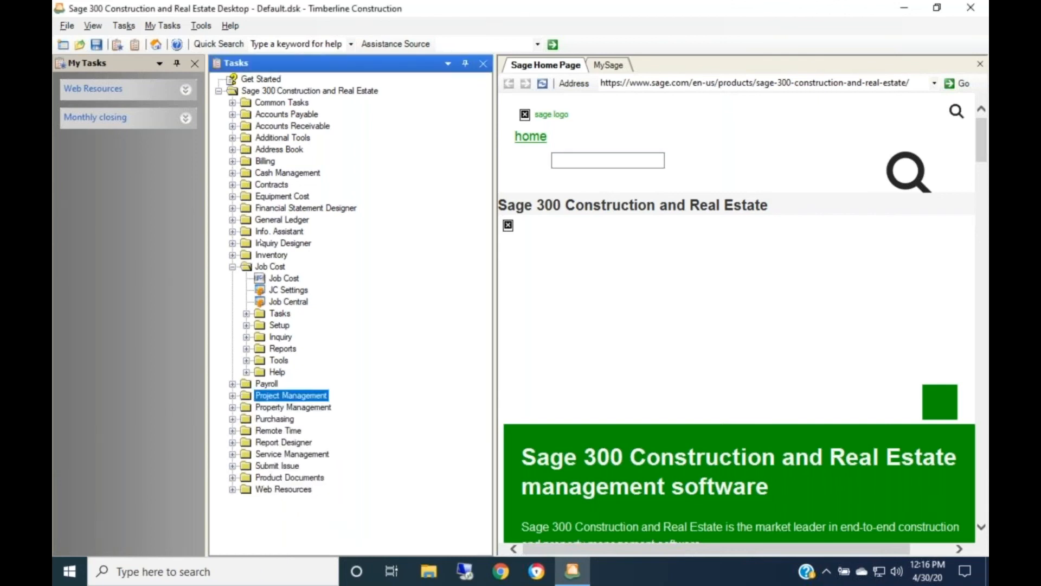
Step: Start a new Job Cost commitment numbered 03001-99 with the description Electrical Stuff
{"action": "left_click", "coordinate": [246, 314]}
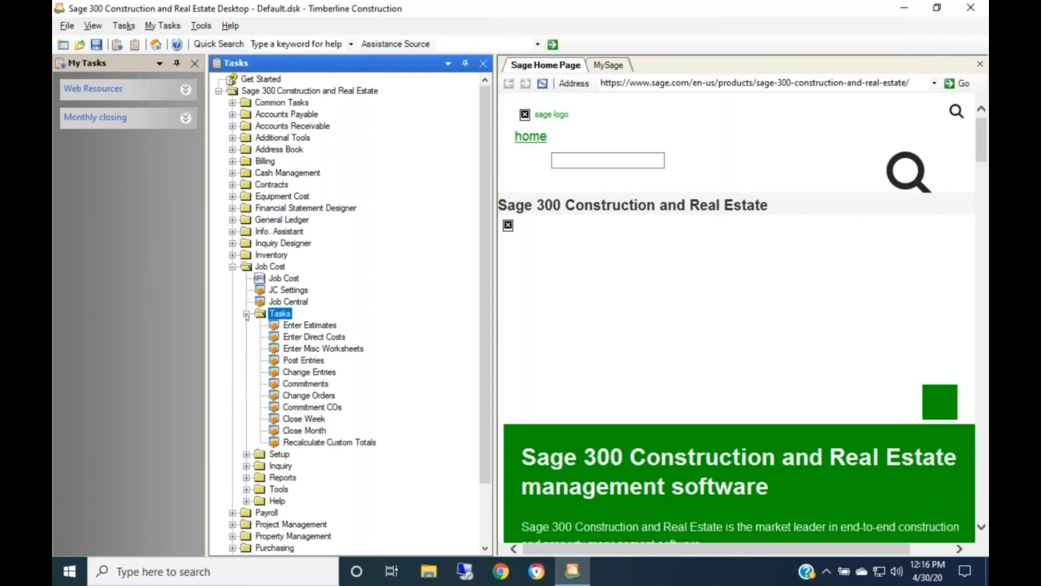
{"action": "left_click", "coordinate": [293, 385]}
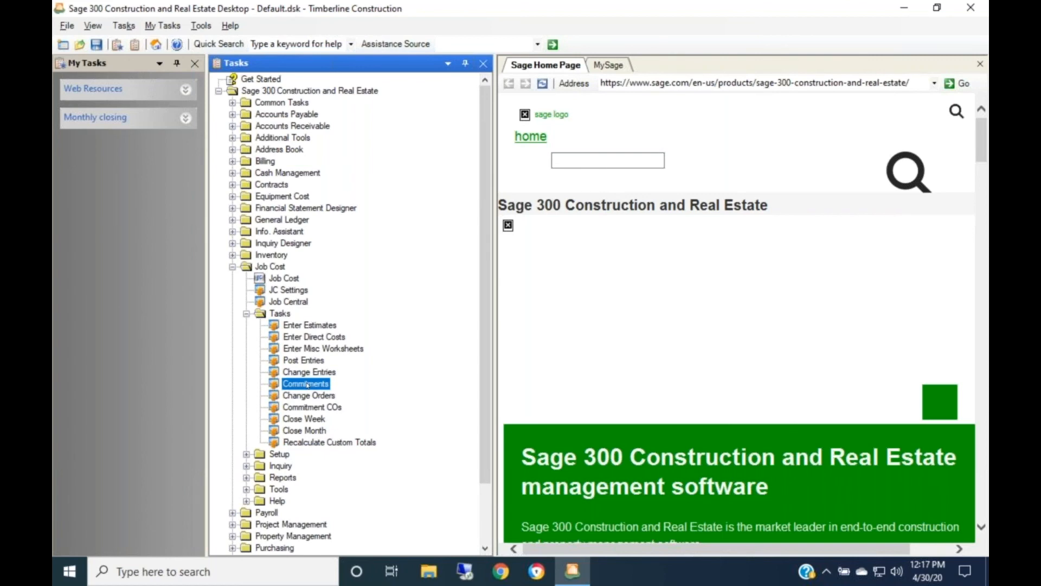
{"action": "double_click", "coordinate": [308, 385]}
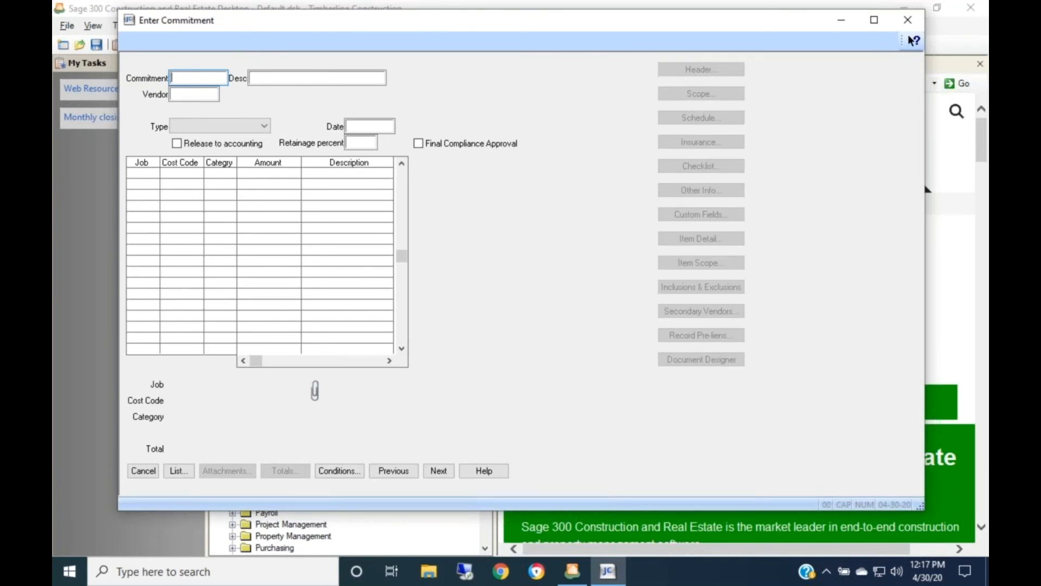
{"action": "type", "text": "03001-99"}
{"action": "key", "text": "Tab"}
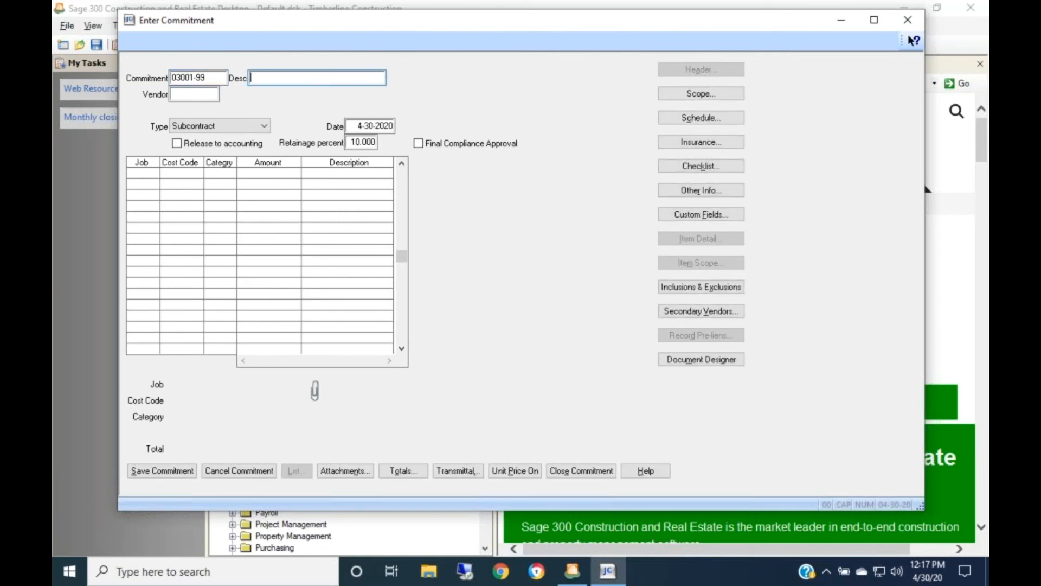
{"action": "type", "text": "Electrical Stuff"}
{"action": "key", "text": "Tab"}
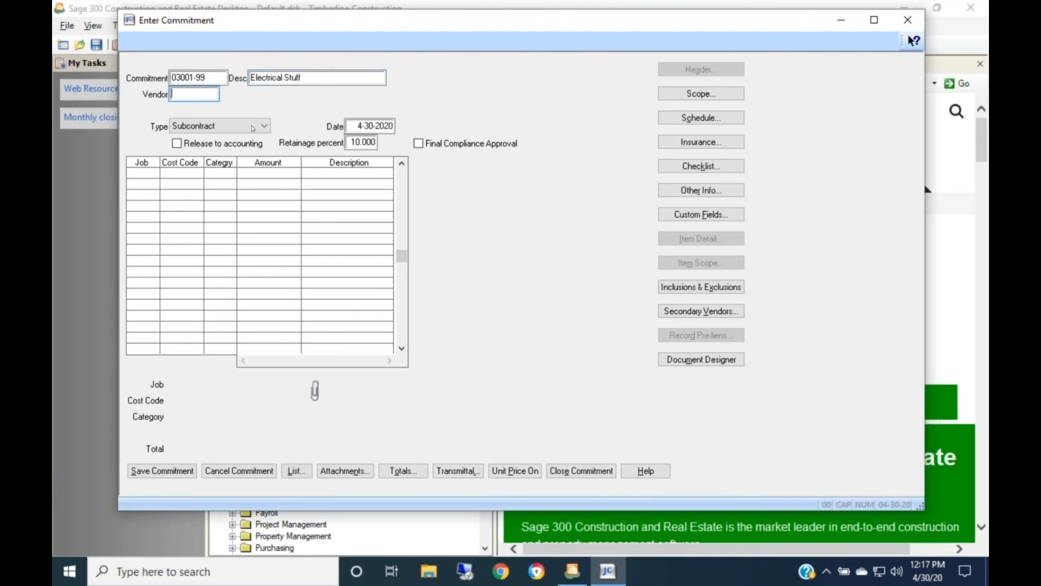
Step: Assign vendor 100, A-1 Electric Company, to the commitment and view the details of its compliance warning
{"action": "left_click", "coordinate": [303, 470]}
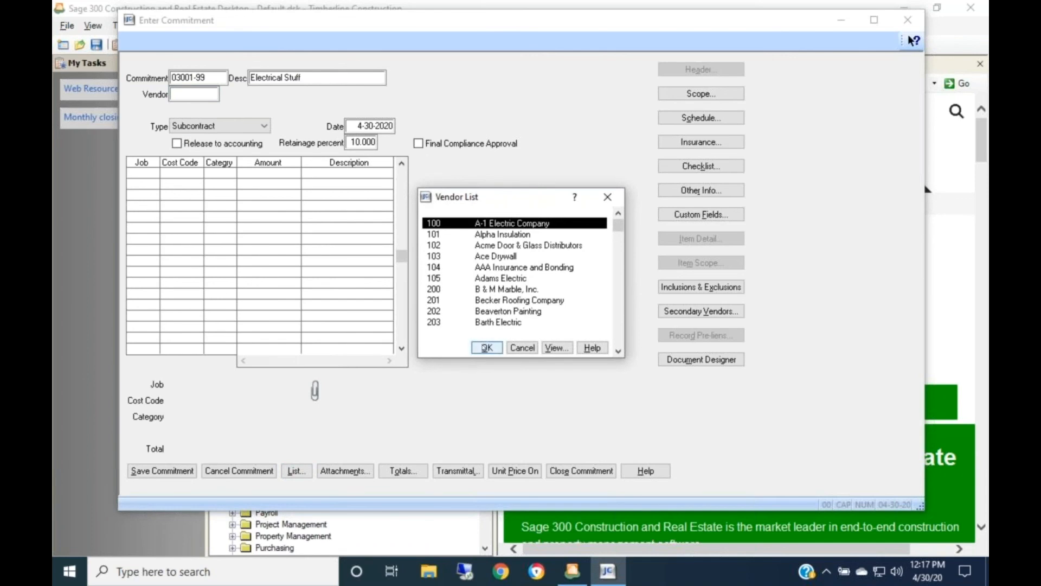
{"action": "left_click", "coordinate": [487, 348]}
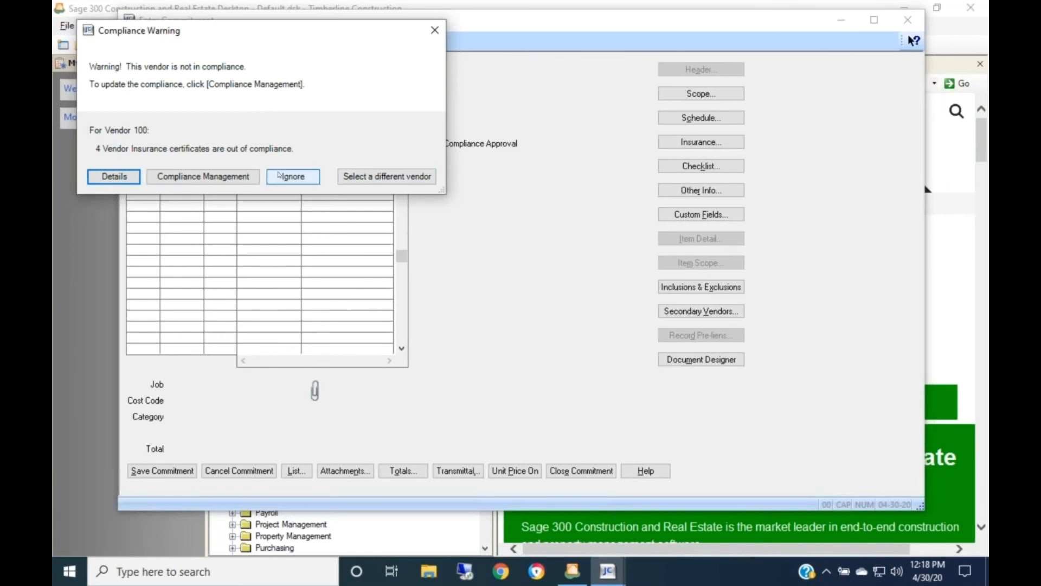
{"action": "left_click", "coordinate": [100, 179]}
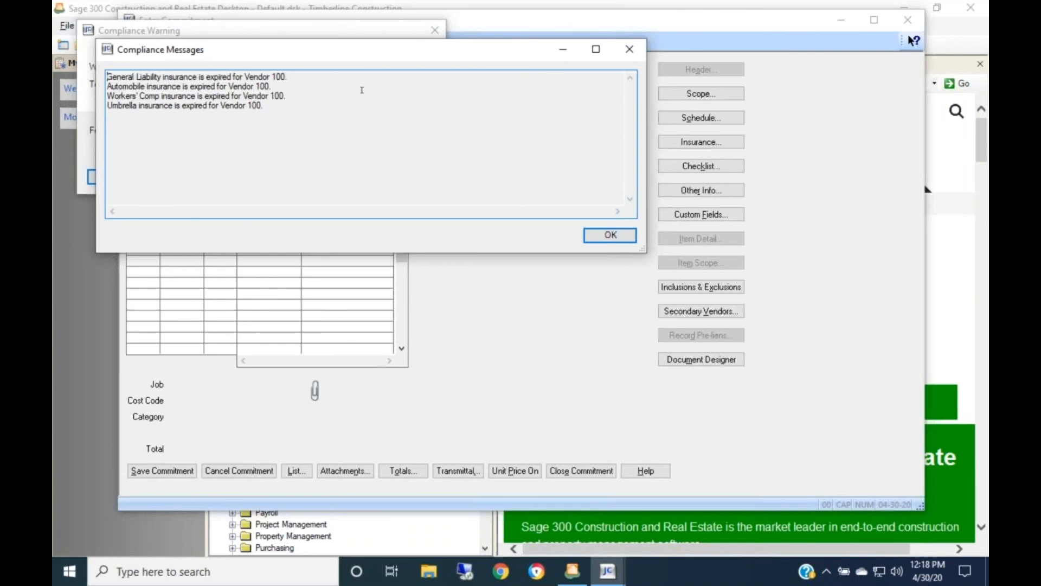
{"action": "left_click", "coordinate": [592, 238]}
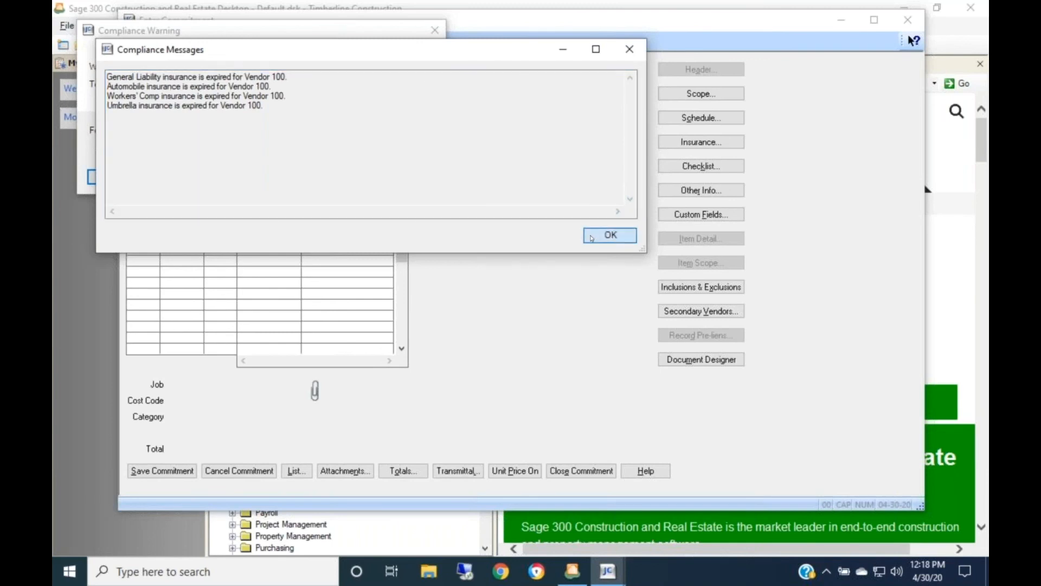
{"action": "left_click", "coordinate": [592, 237]}
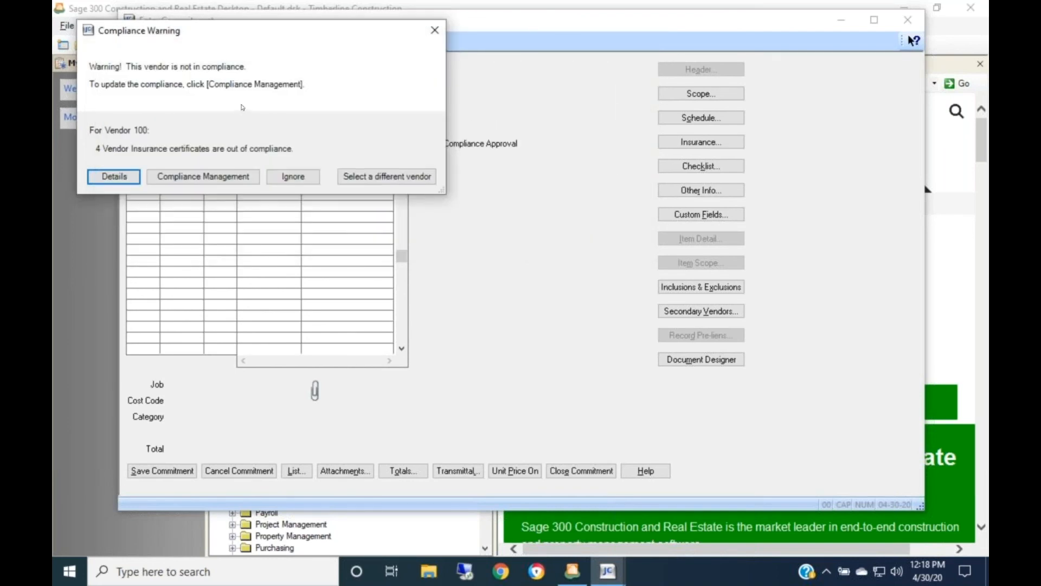
Step: Check the vendor's lien waivers, certified reports and insurance for job 03-001 in Compliance Management, and return to the commitment
{"action": "left_click", "coordinate": [176, 177]}
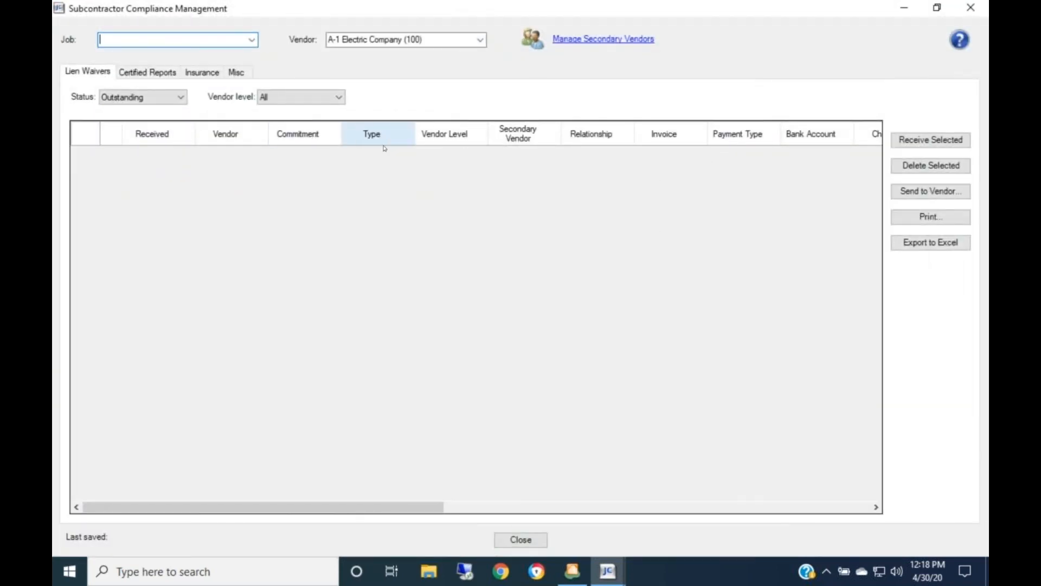
{"action": "type", "text": "03"}
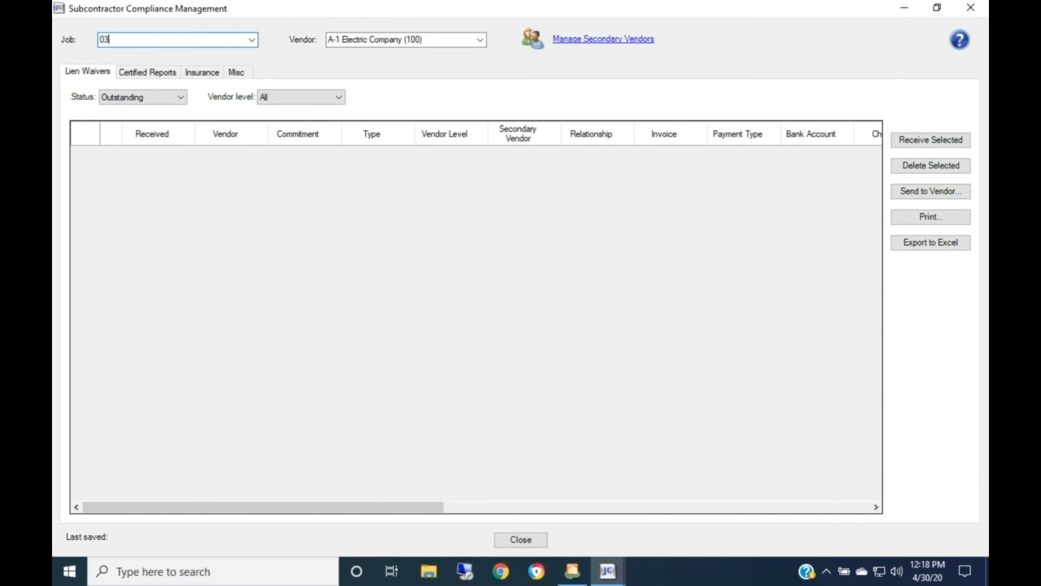
{"action": "type", "text": "-001"}
{"action": "key", "text": "Tab"}
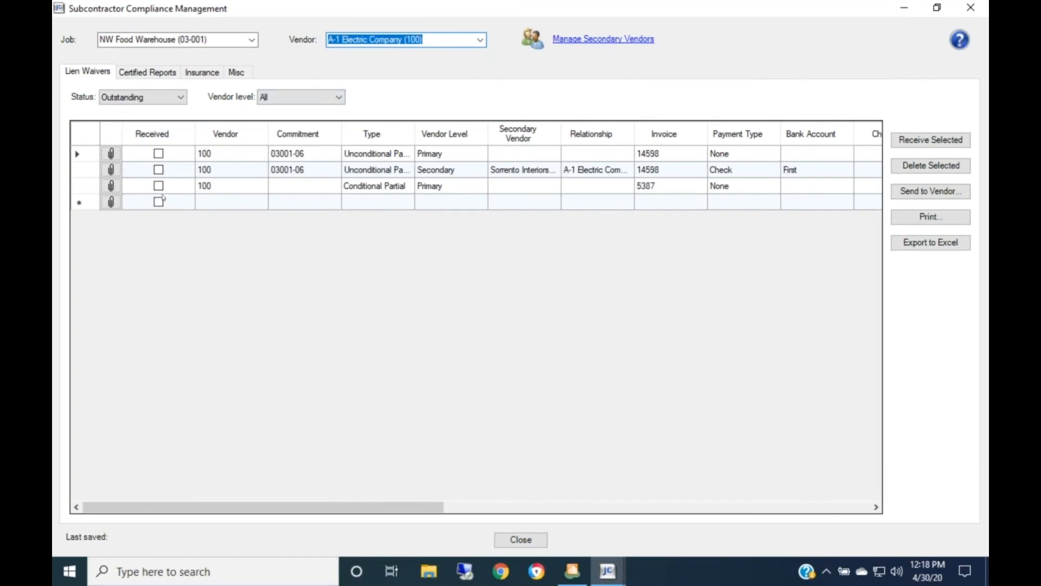
{"action": "left_click", "coordinate": [142, 72]}
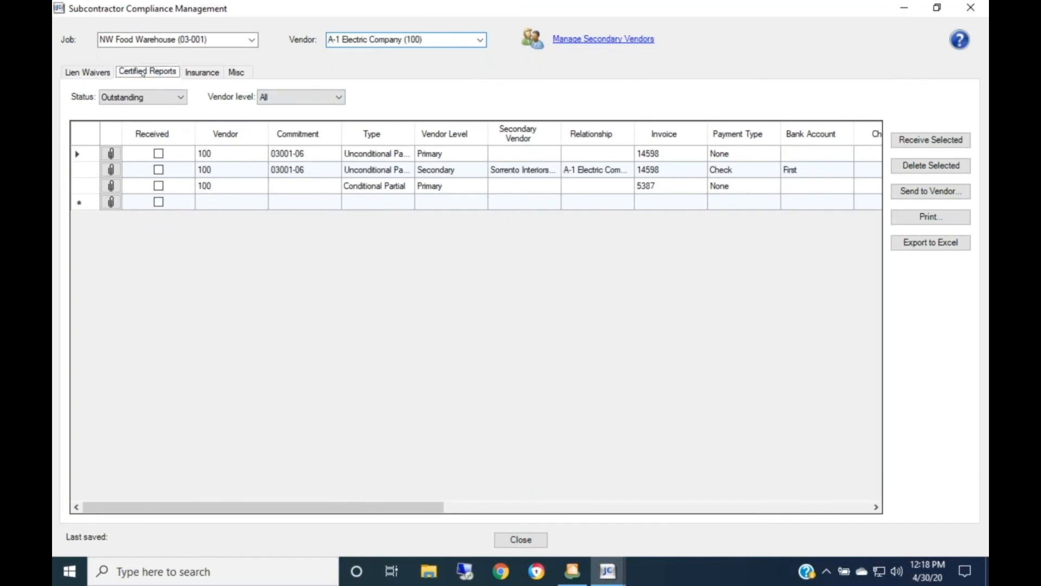
{"action": "left_click", "coordinate": [191, 74]}
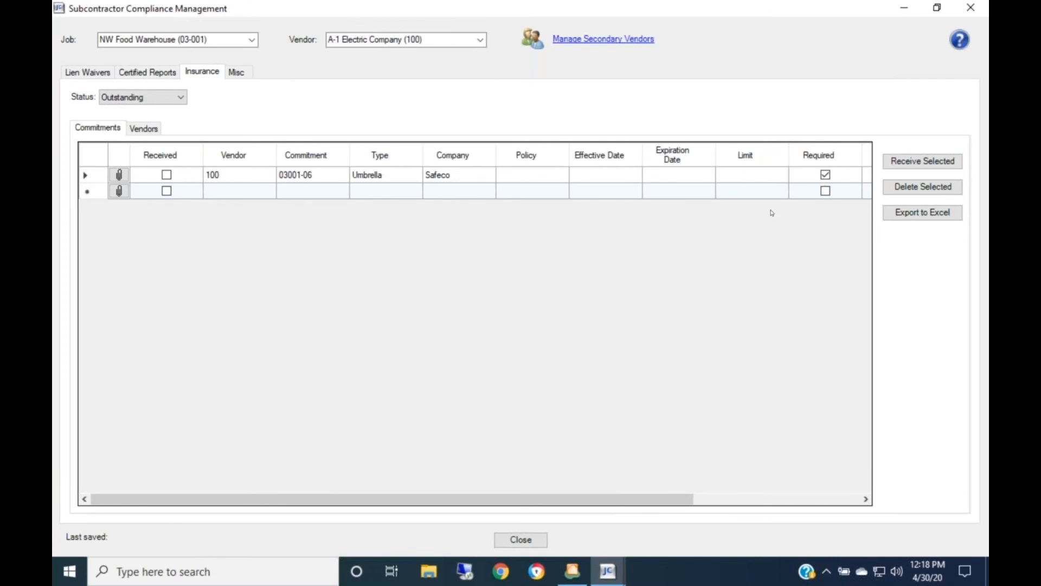
{"action": "left_click", "coordinate": [79, 73]}
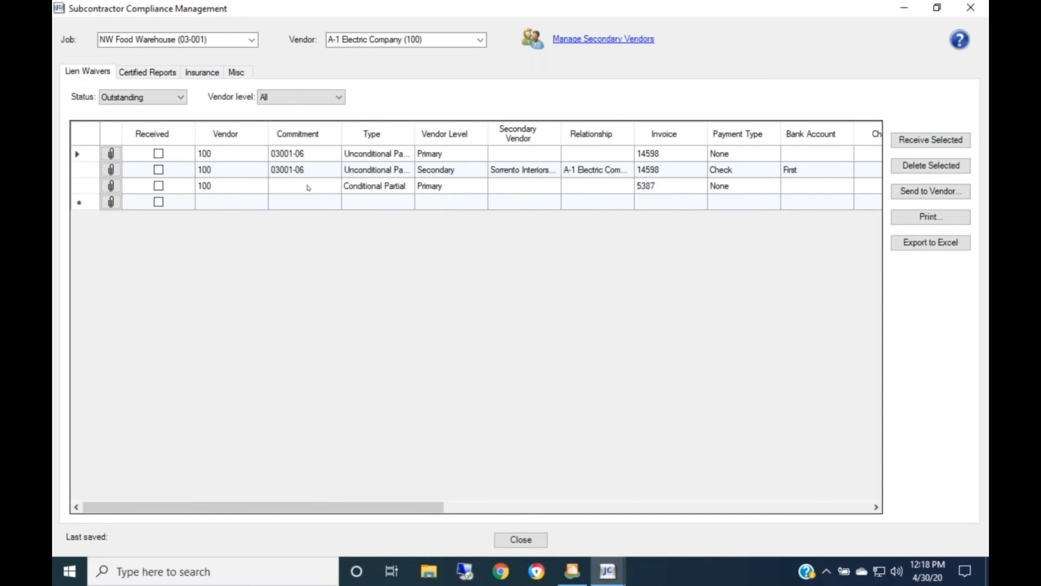
{"action": "left_click", "coordinate": [503, 539]}
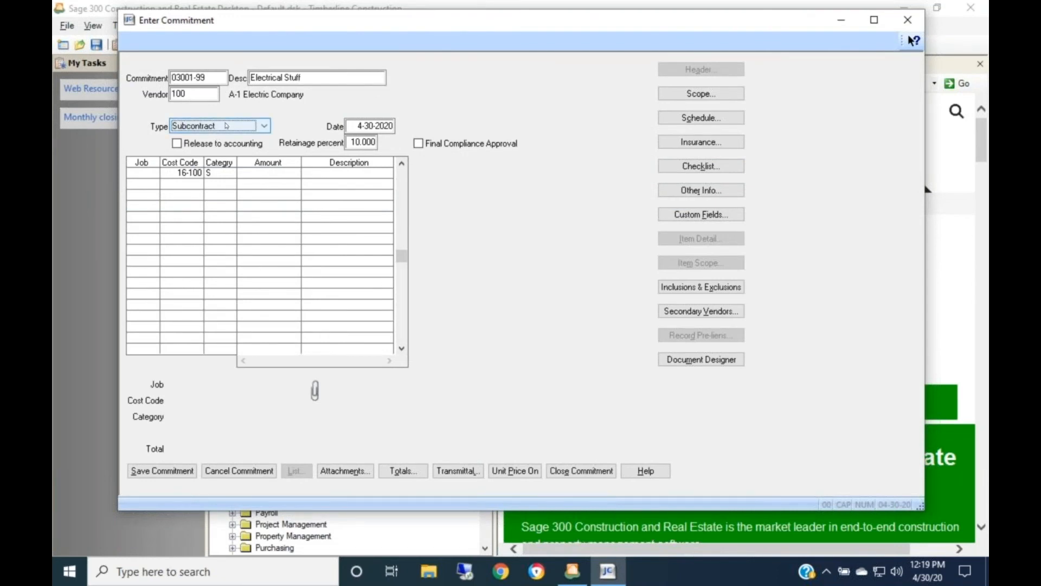
Step: Set the commitment date to 12-20-2013, keep the Subcontract type, and move on to the retainage percent
{"action": "key", "text": "Tab"}
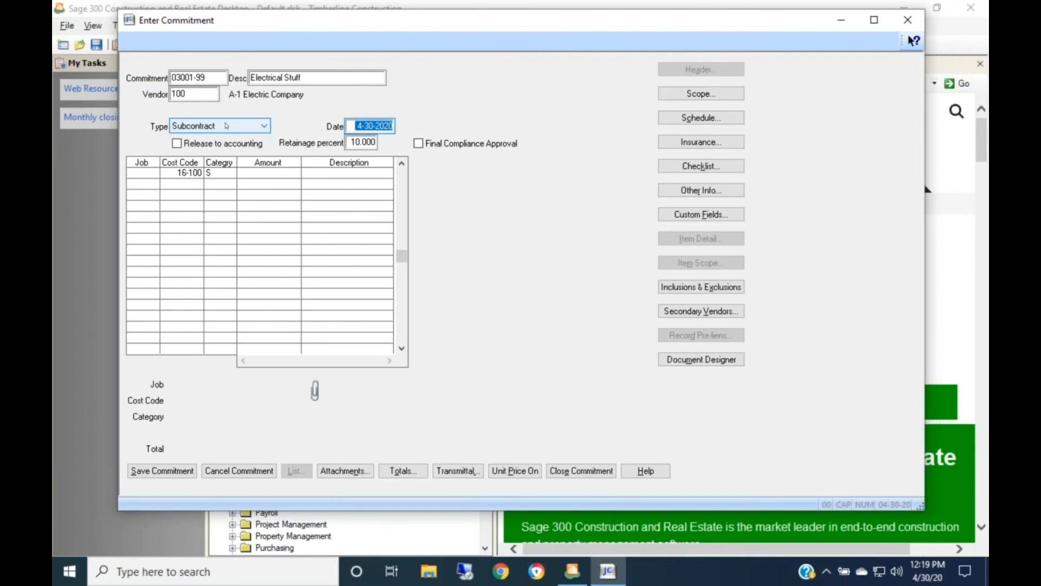
{"action": "type", "text": "05"}
{"action": "key", "text": "BackSpace"}
{"action": "key", "text": "BackSpace"}
{"action": "type", "text": "14"}
{"action": "type", "text": "4"}
{"action": "type", "text": "013"}
{"action": "key", "text": "Tab"}
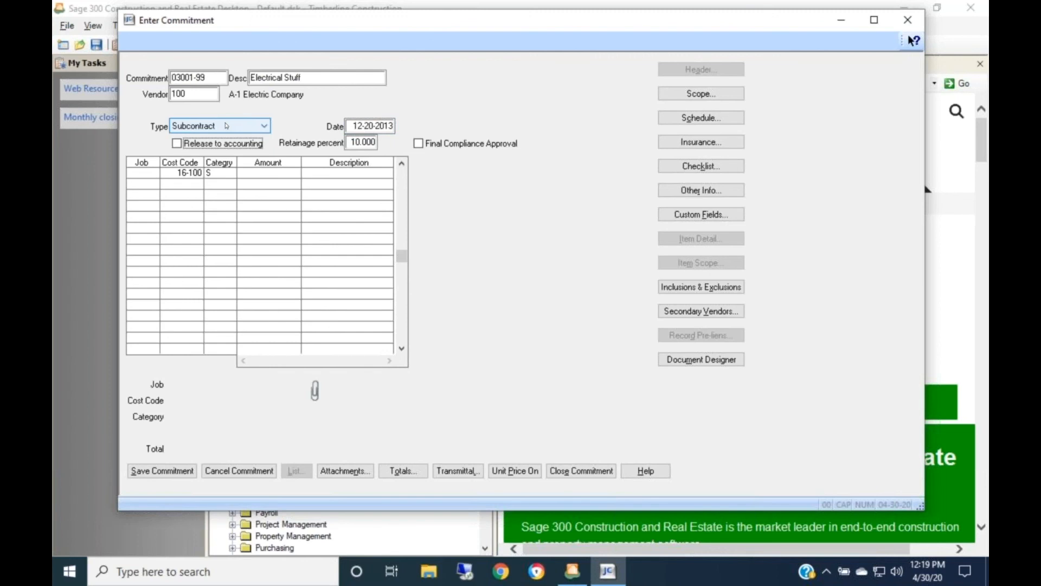
{"action": "key", "text": "Tab"}
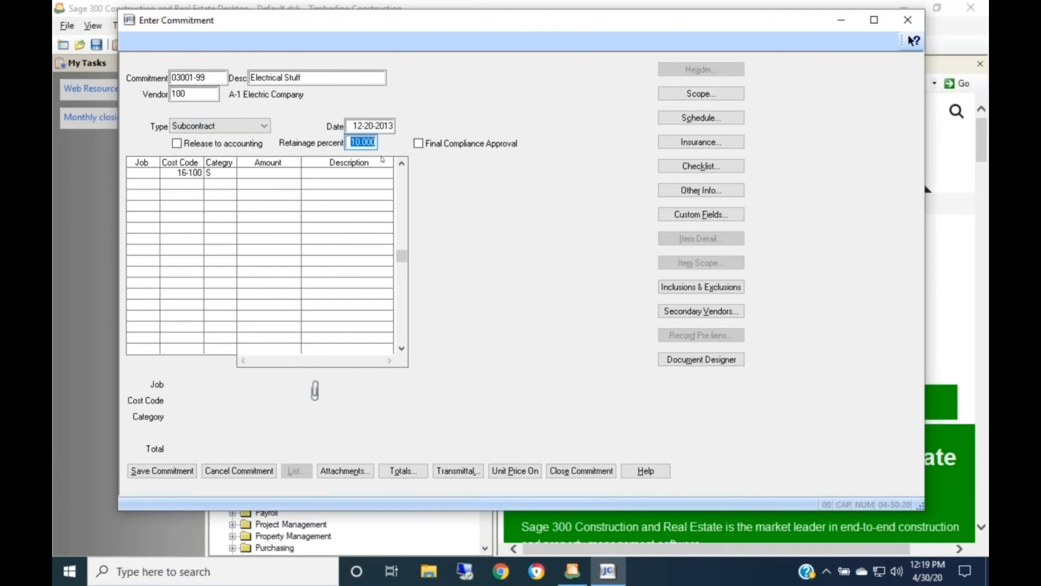
Step: Keep the 10.000 retainage and start a line for job 03-001, cost code 16-100, category S, continuing despite the bought-out cost code
{"action": "key", "text": "Tab"}
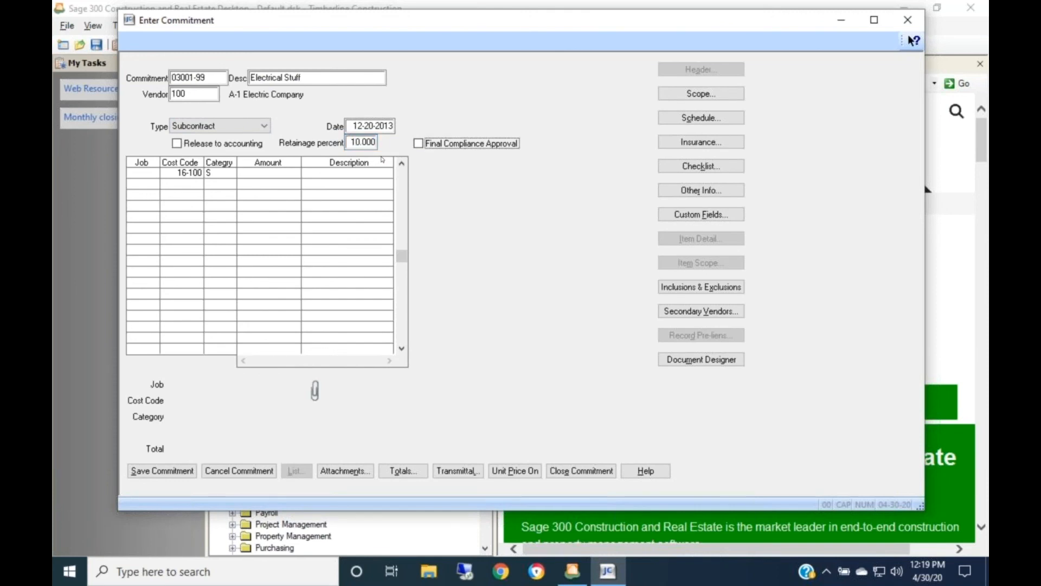
{"action": "key", "text": "Tab"}
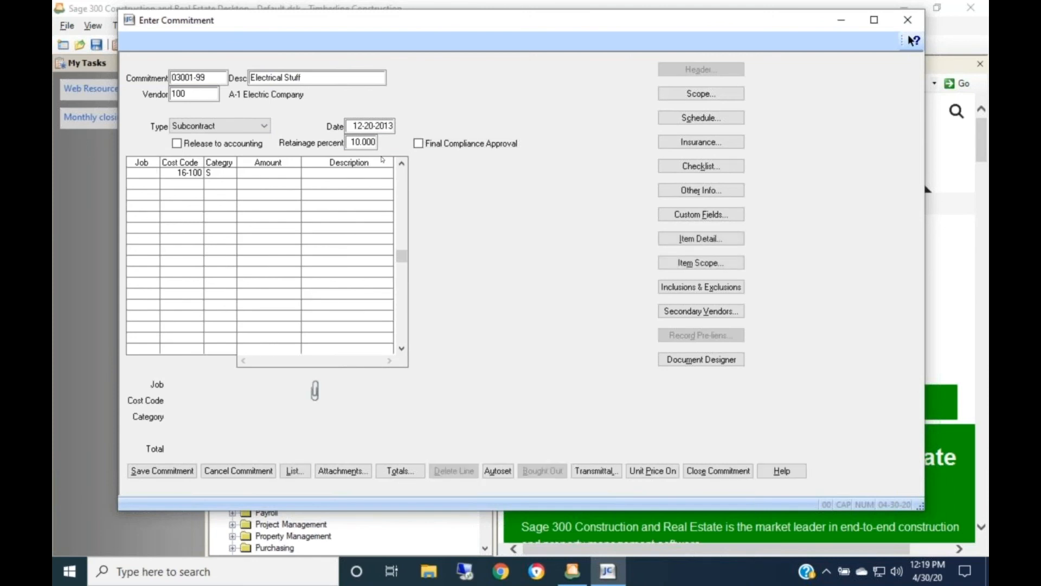
{"action": "type", "text": "03-001"}
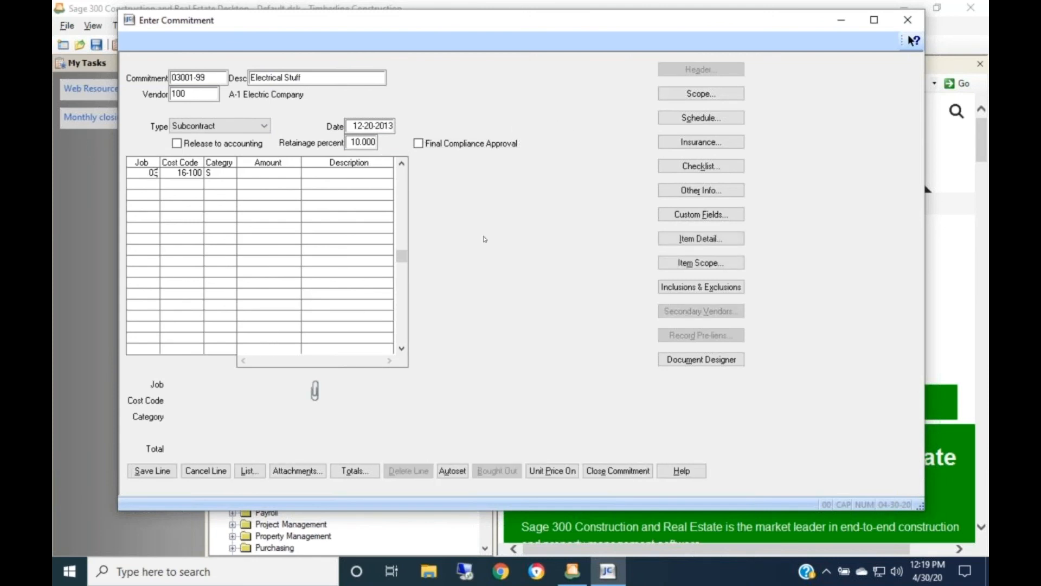
{"action": "key", "text": "Tab"}
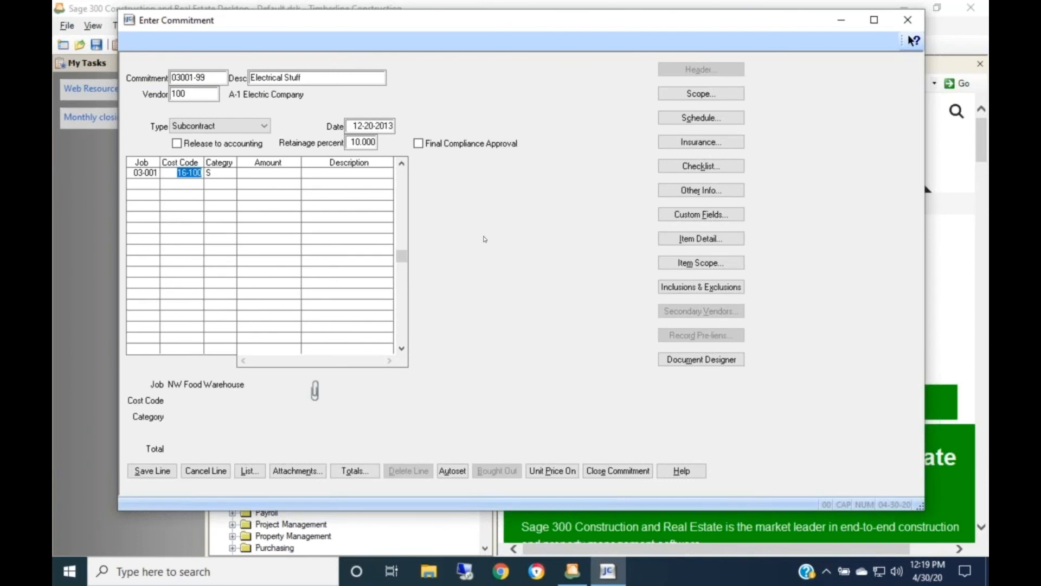
{"action": "key", "text": "Tab"}
{"action": "key", "text": "Tab"}
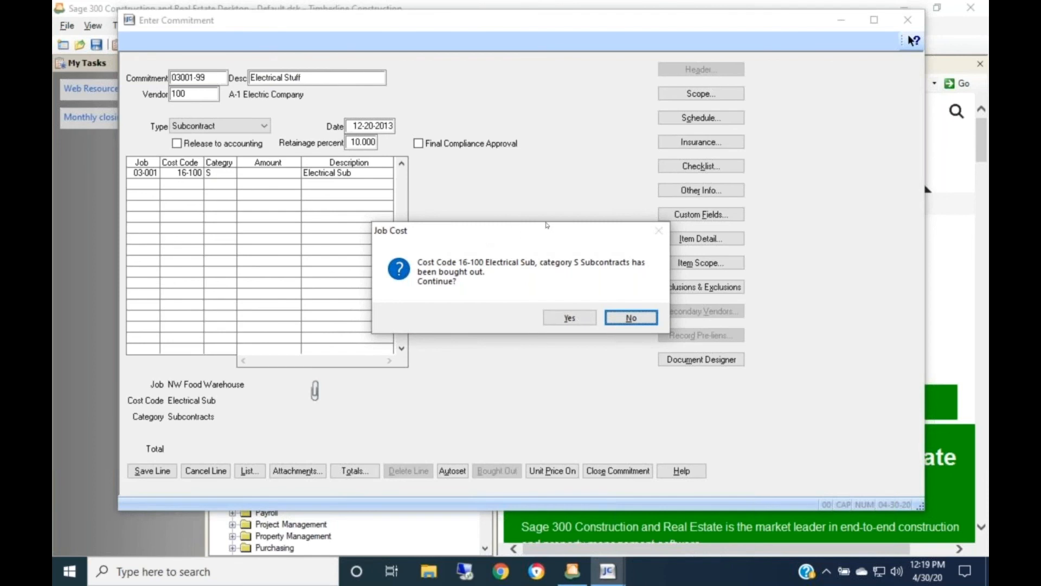
{"action": "left_click", "coordinate": [582, 319]}
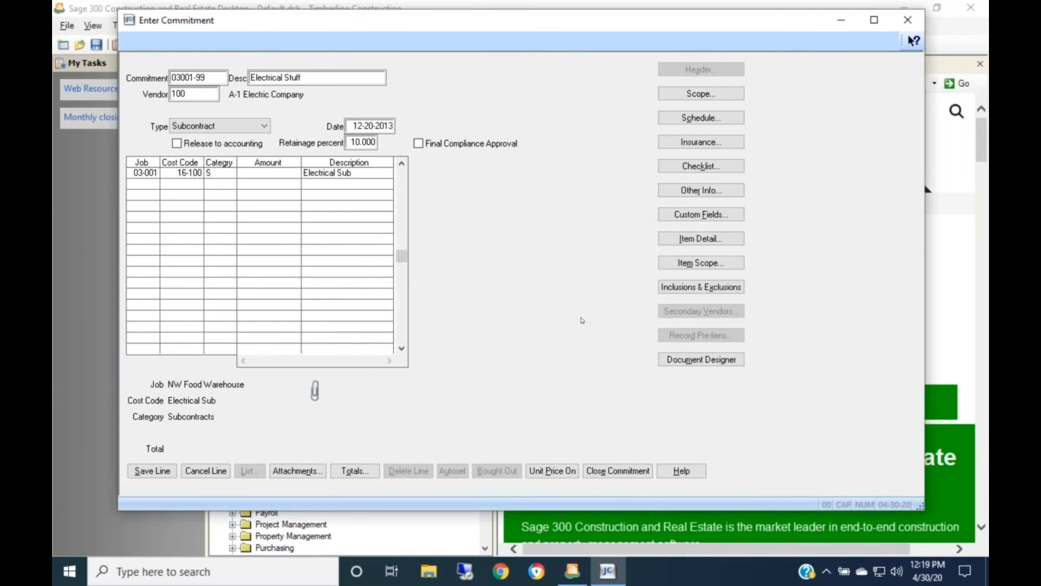
Step: Set the line amount to 10000.00, accept exceeding the estimated cost, and save the line with the description Electrical Sub
{"action": "type", "text": "0000."}
{"action": "key", "text": "Tab"}
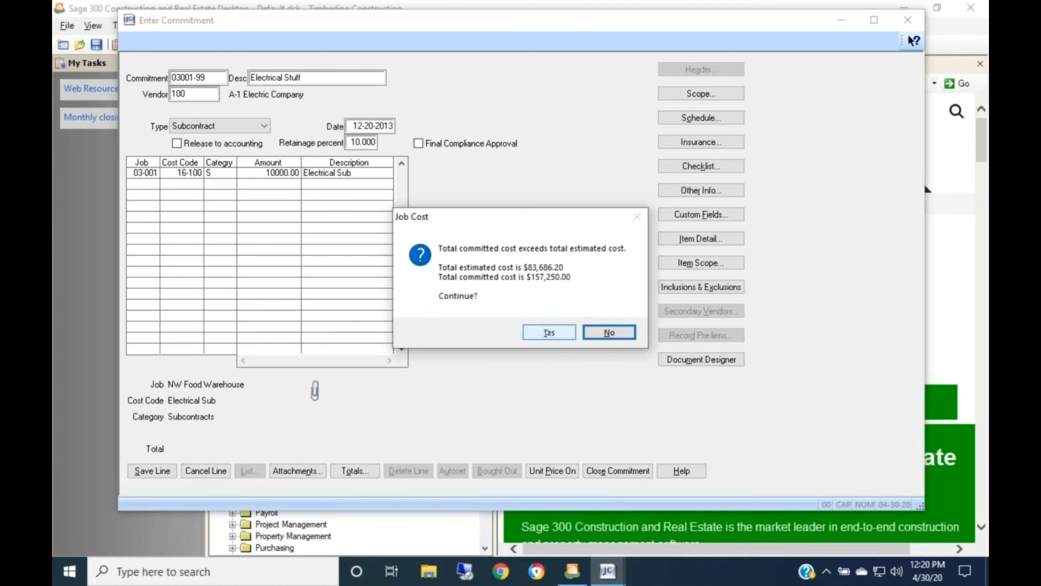
{"action": "left_click", "coordinate": [548, 332]}
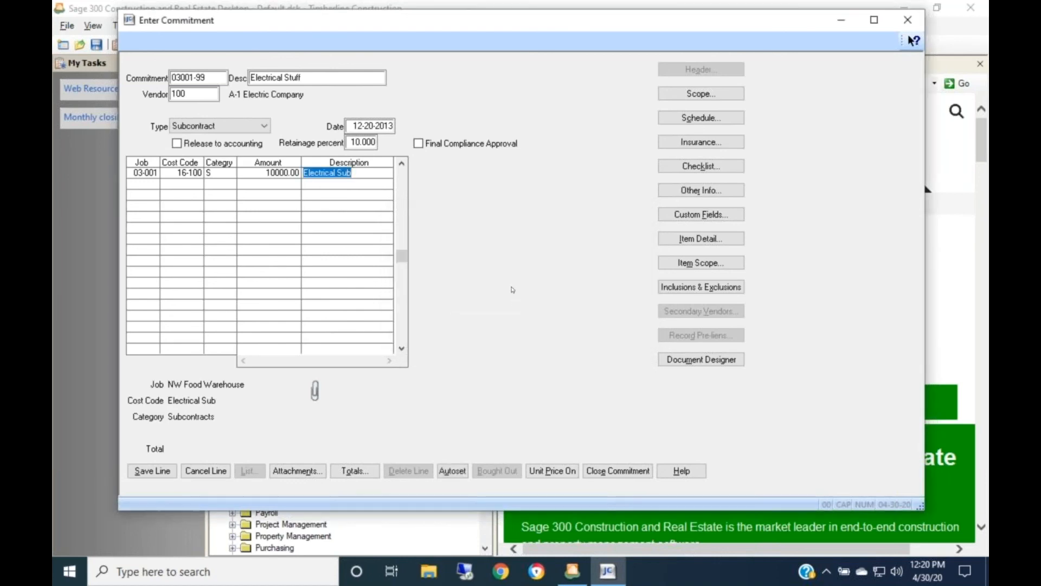
{"action": "key", "text": "Return"}
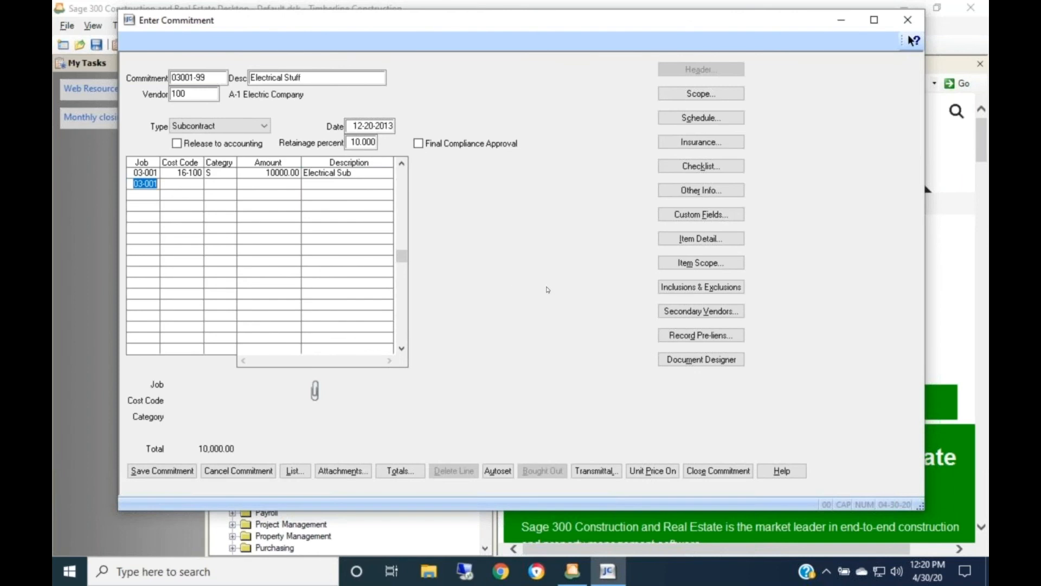
Step: Review the commitment's insurance requirements and its checklist of bonds and contract documents, leaving both without changes
{"action": "left_click", "coordinate": [673, 143]}
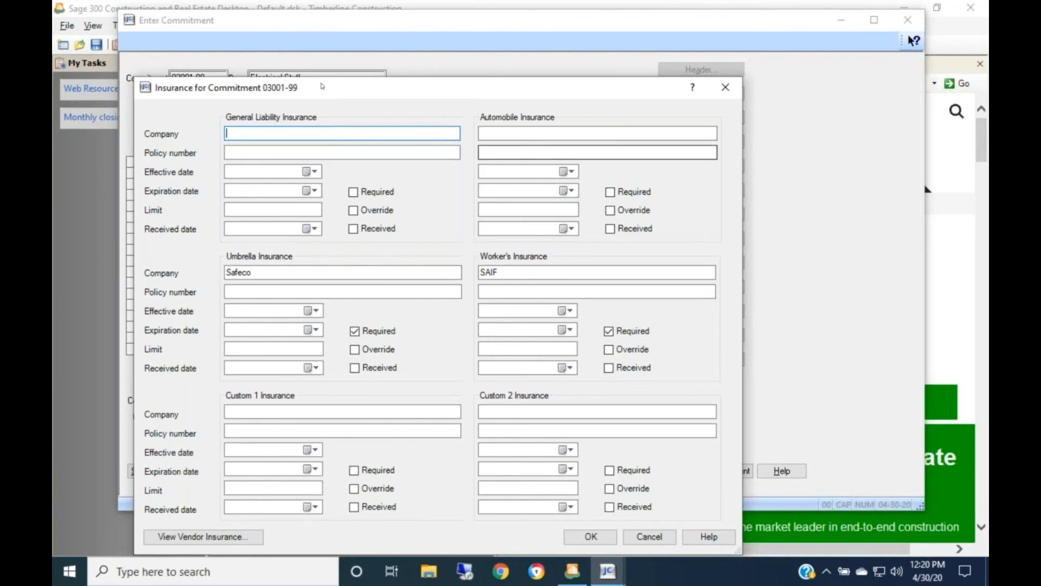
{"action": "left_click_drag", "start_coordinate": [318, 87], "coordinate": [315, 49]}
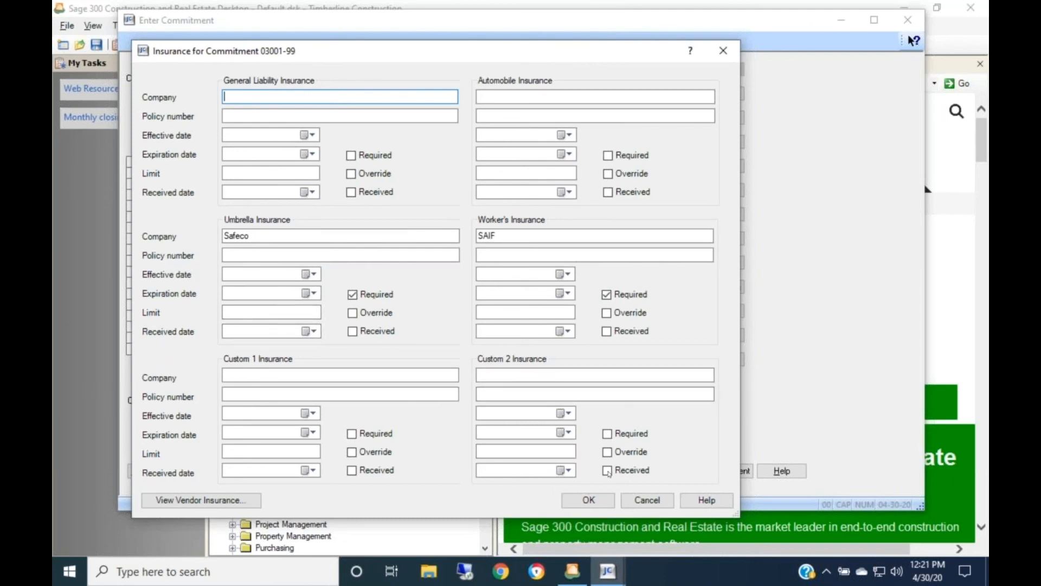
{"action": "left_click", "coordinate": [587, 499]}
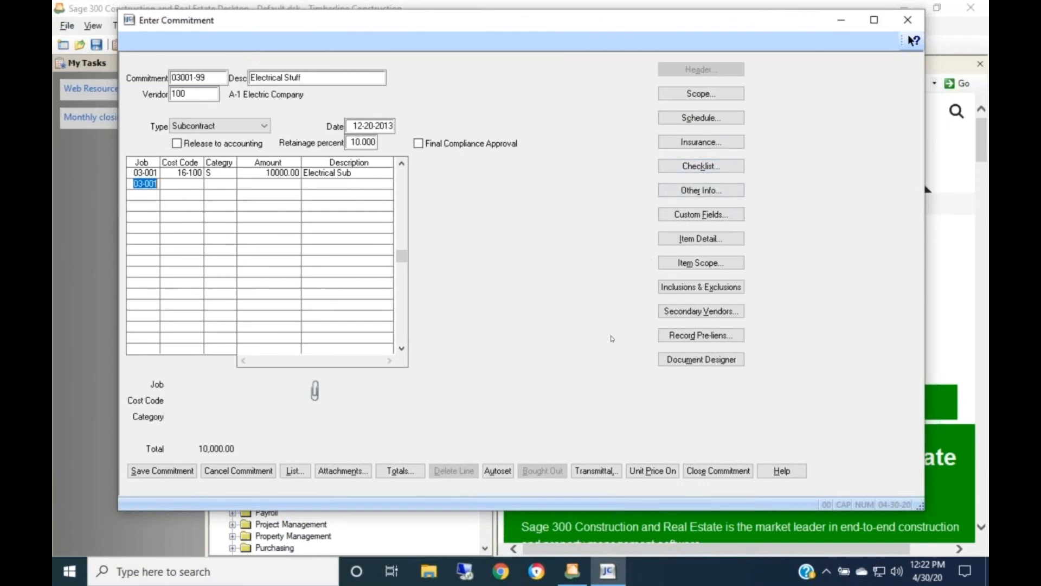
{"action": "left_click", "coordinate": [665, 170]}
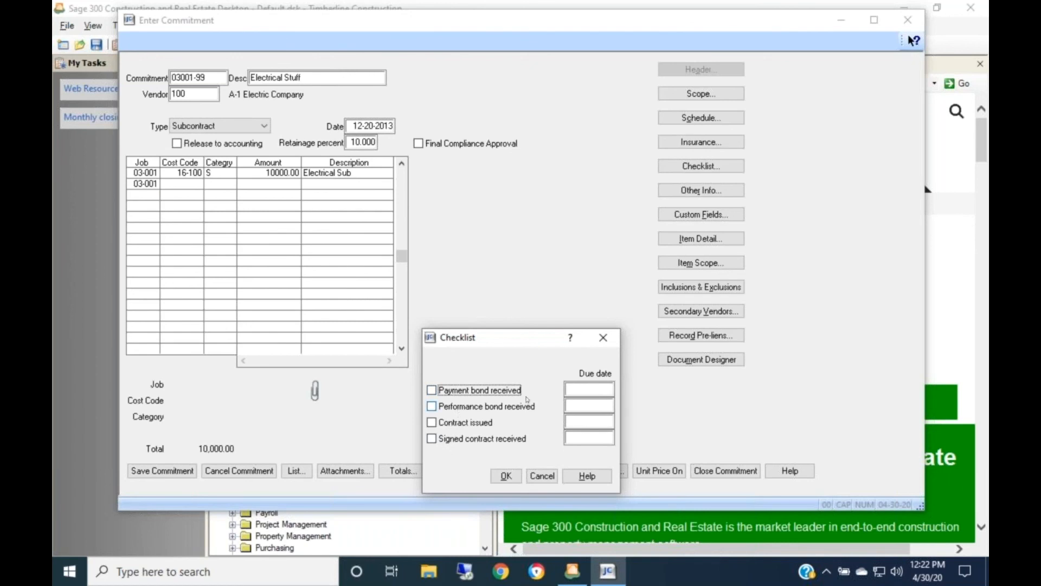
{"action": "left_click", "coordinate": [572, 392]}
{"action": "left_click", "coordinate": [542, 475]}
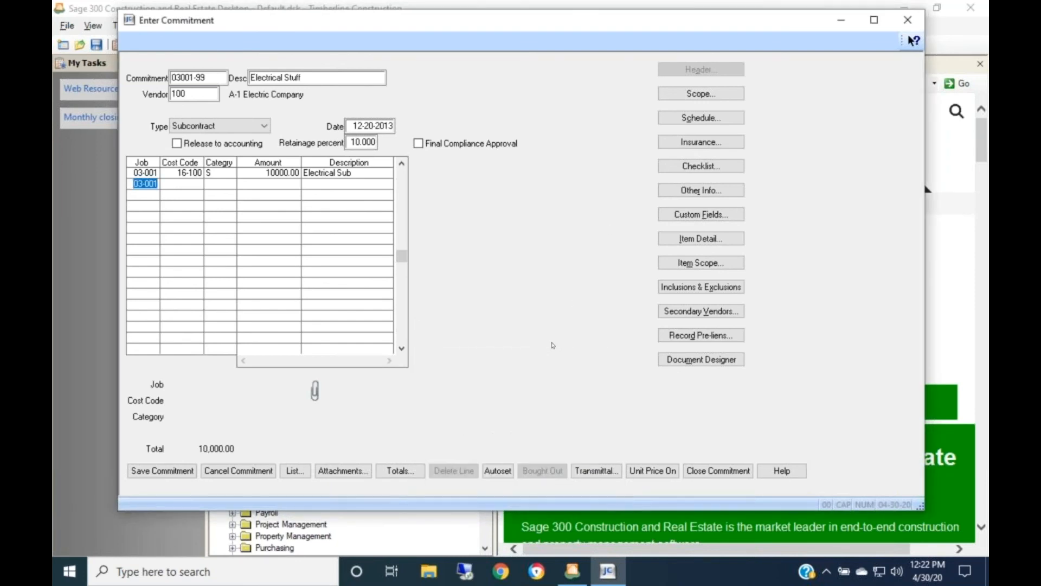
Step: Save and commit the commitment, agree to regenerate its list of expected certified reports, and dismiss the program error
{"action": "left_click", "coordinate": [151, 472]}
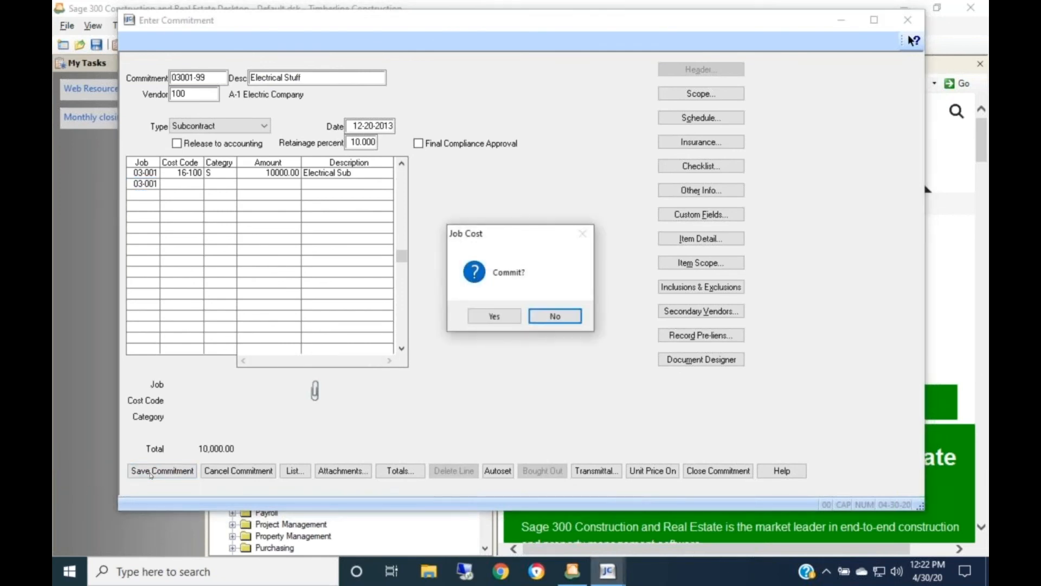
{"action": "left_click", "coordinate": [485, 320]}
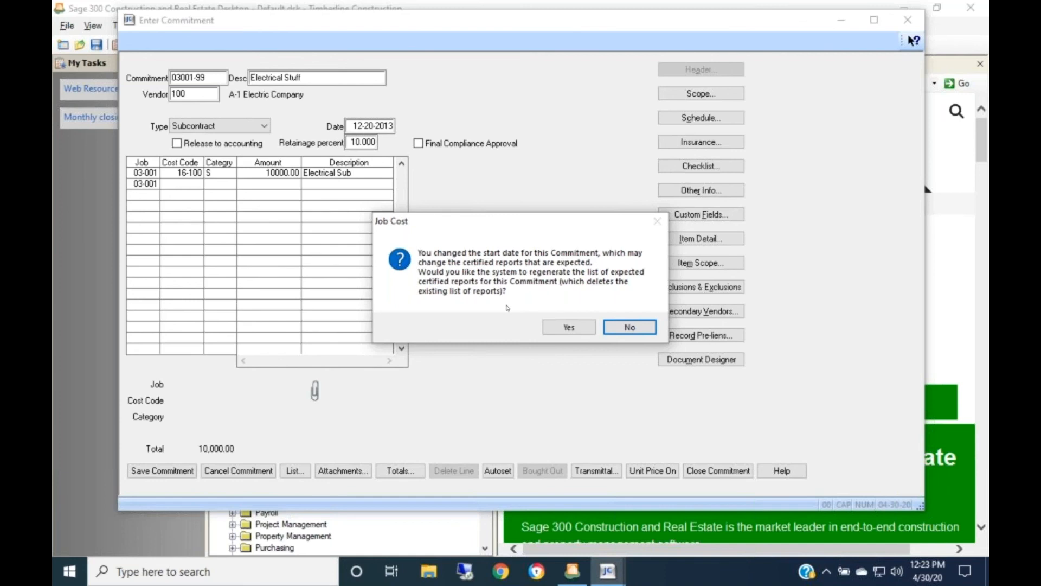
{"action": "left_click", "coordinate": [569, 327]}
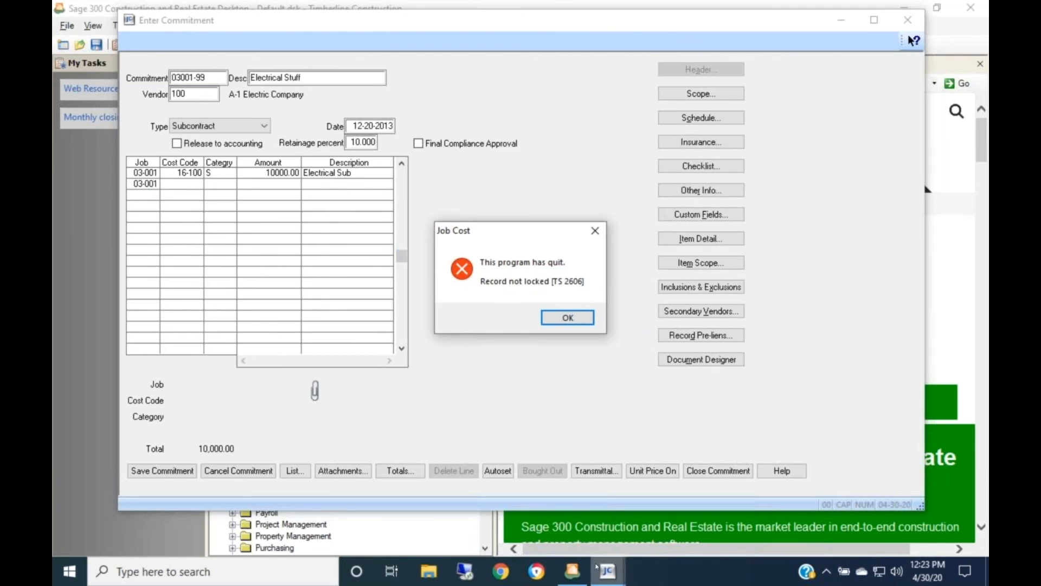
{"action": "mouse_move", "coordinate": [596, 566]}
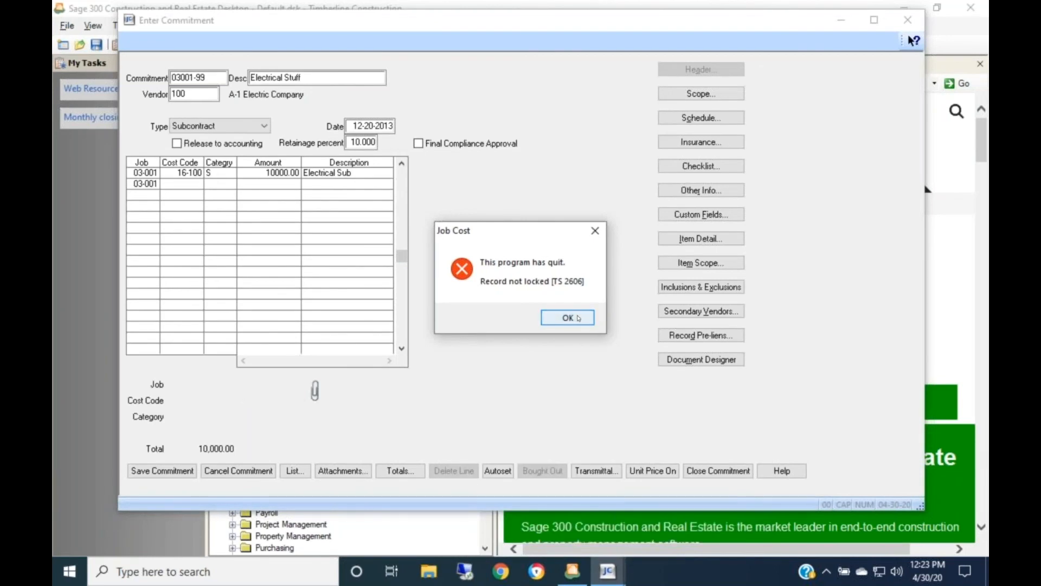
{"action": "left_click", "coordinate": [578, 318]}
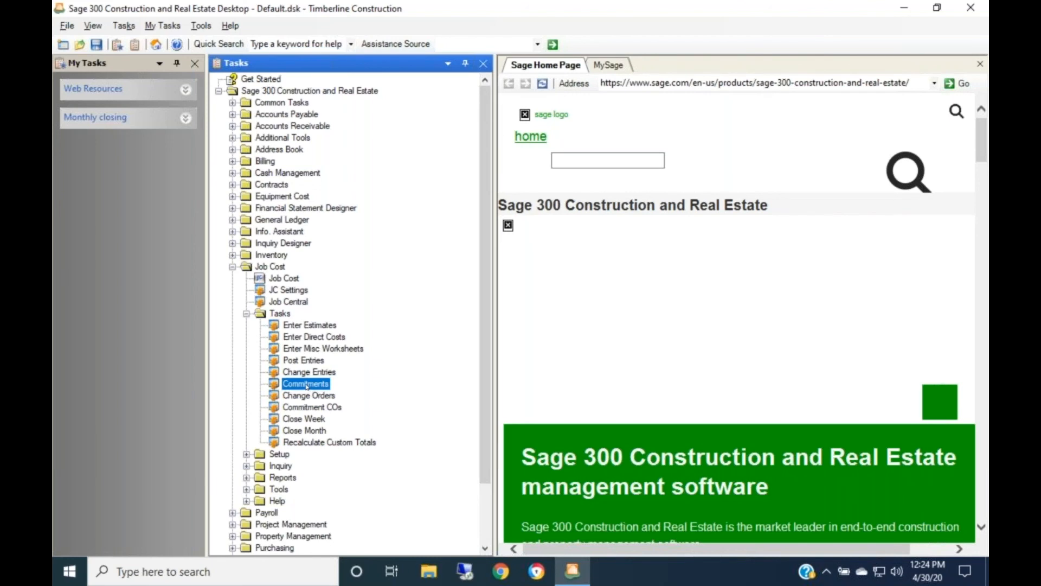
Step: Restart the Job Cost Commitments task and suppress the Possible Relationship Inconsistencies warning for the next time the file is opened
{"action": "double_click", "coordinate": [307, 387]}
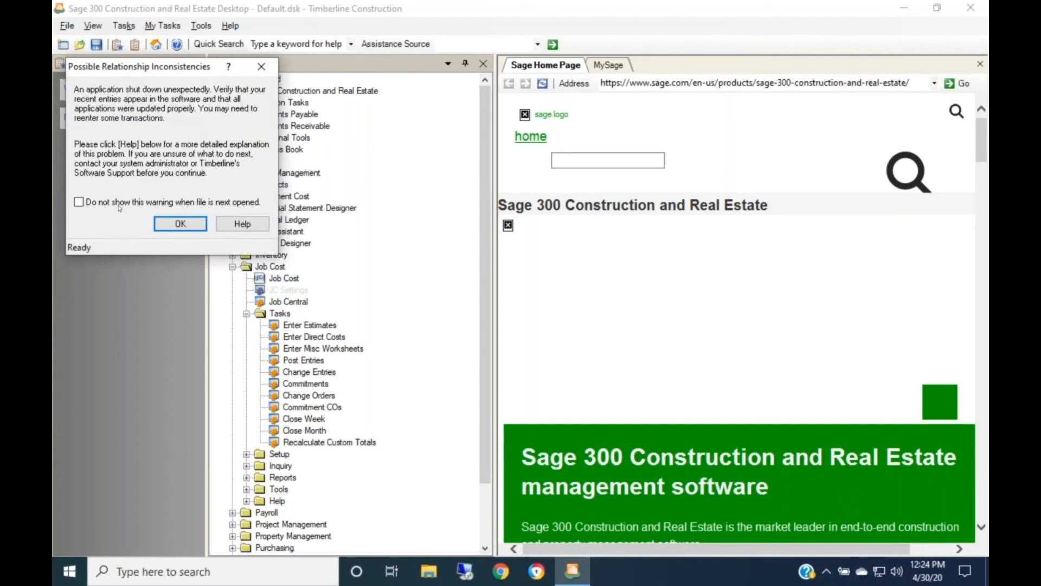
{"action": "left_click", "coordinate": [79, 202]}
{"action": "left_click", "coordinate": [163, 223]}
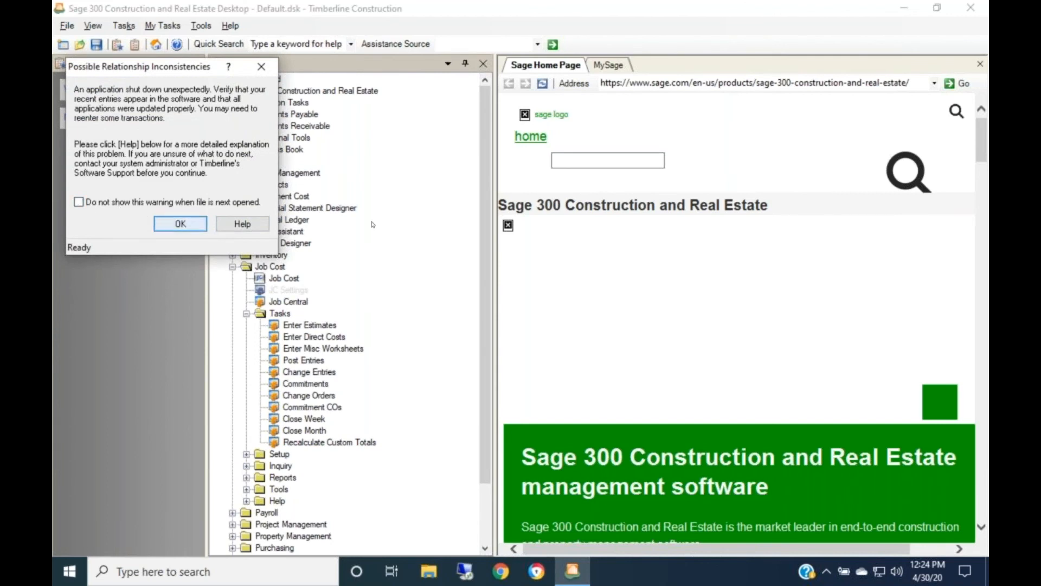
{"action": "left_click", "coordinate": [79, 202]}
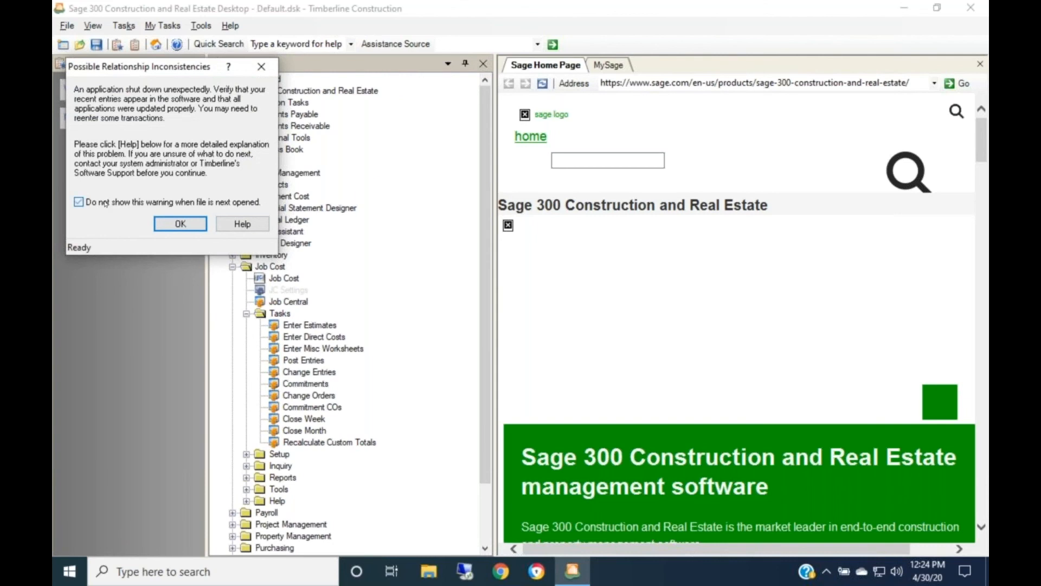
{"action": "left_click", "coordinate": [168, 224]}
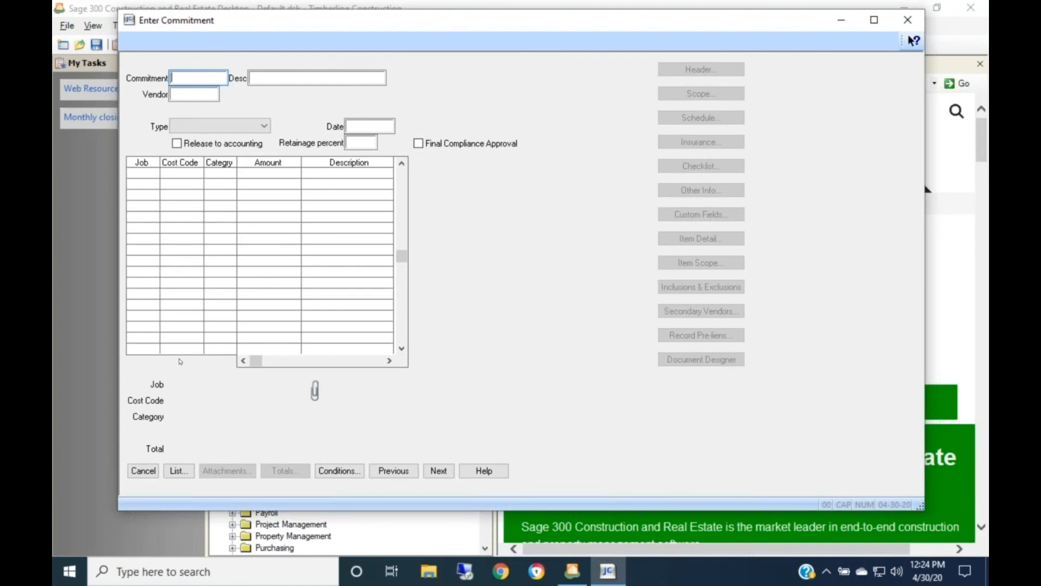
{"action": "type", "text": "0300199"}
{"action": "key", "text": "Tab"}
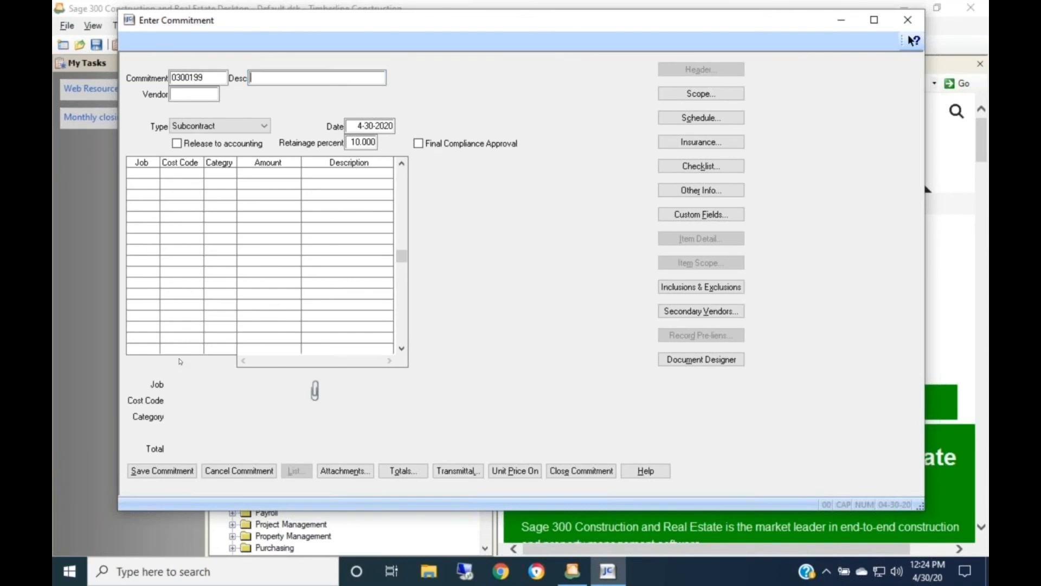
{"action": "left_click", "coordinate": [251, 470]}
{"action": "left_click", "coordinate": [474, 316]}
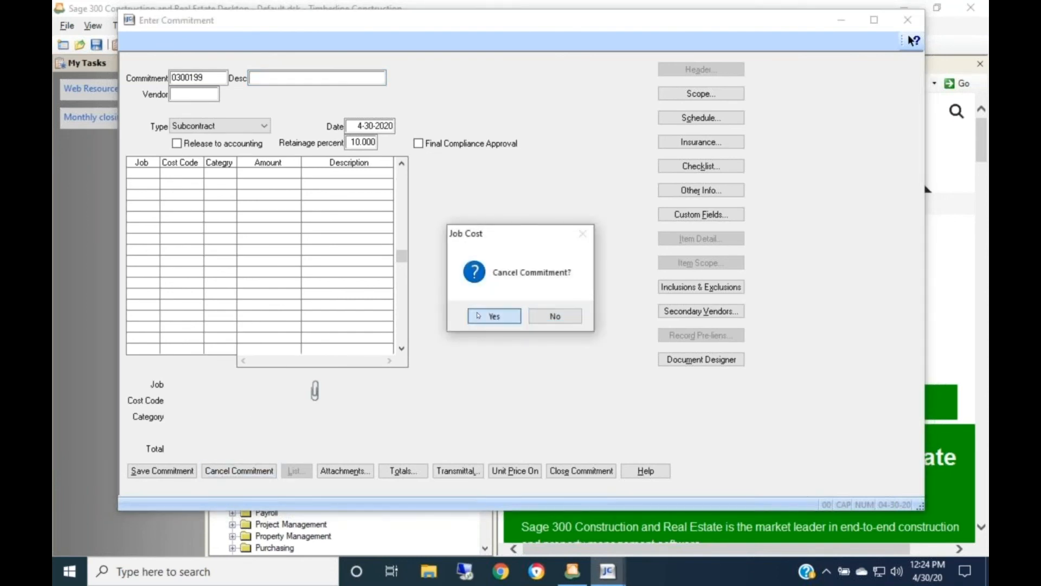
Step: Recall commitment 03001-99 and assign vendor 100, A-1 Electric Company, from the vendor list, ignoring the compliance warning
{"action": "type", "text": "0"}
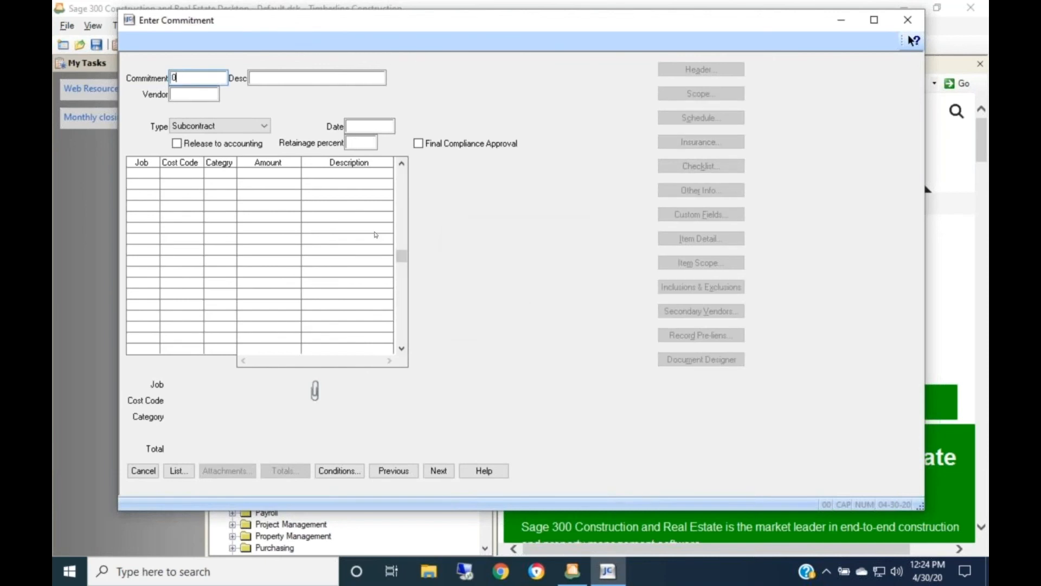
{"action": "type", "text": "3001-99"}
{"action": "key", "text": "Tab"}
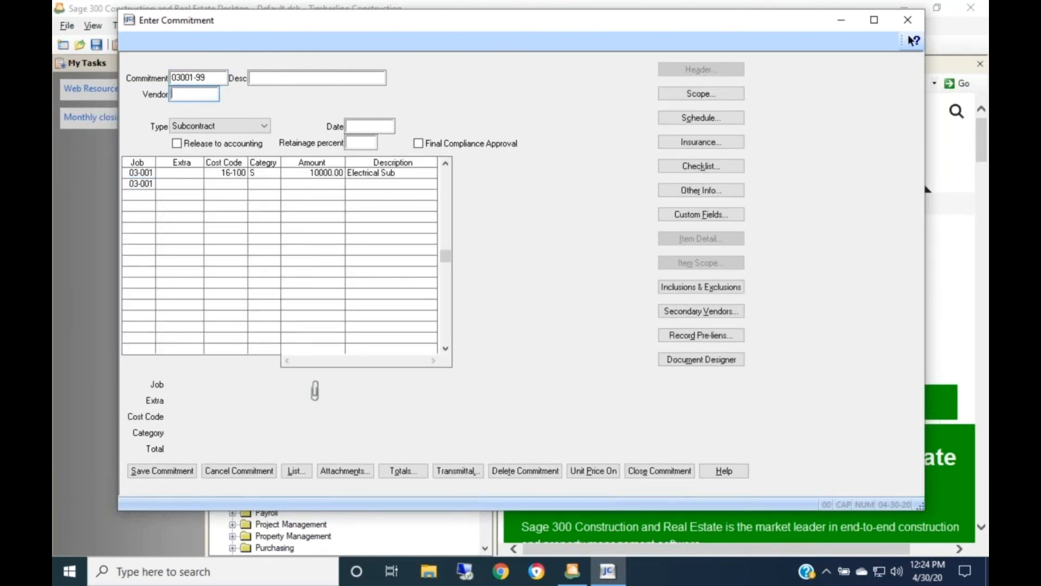
{"action": "left_click", "coordinate": [291, 79]}
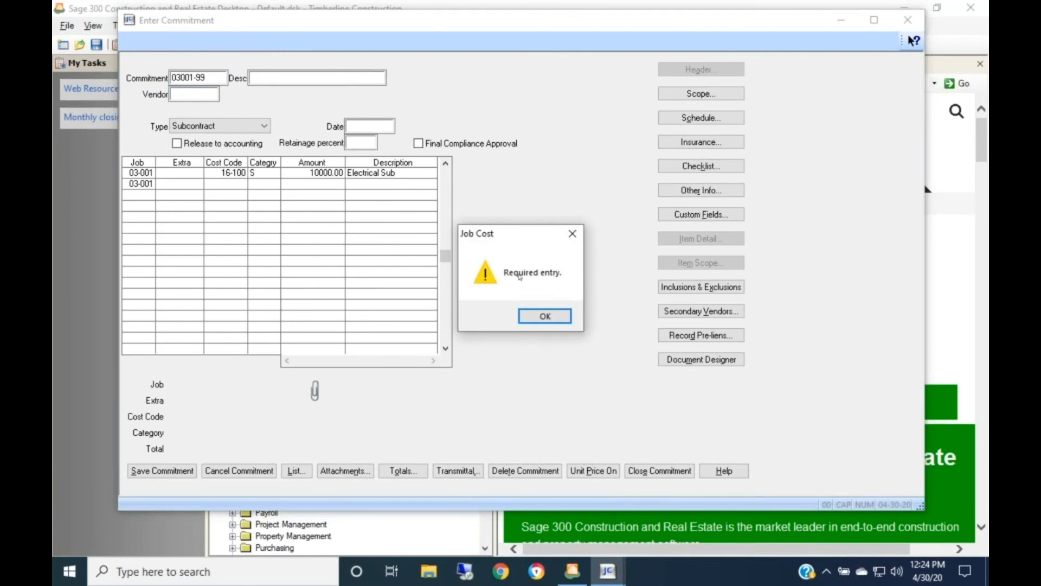
{"action": "left_click", "coordinate": [543, 317]}
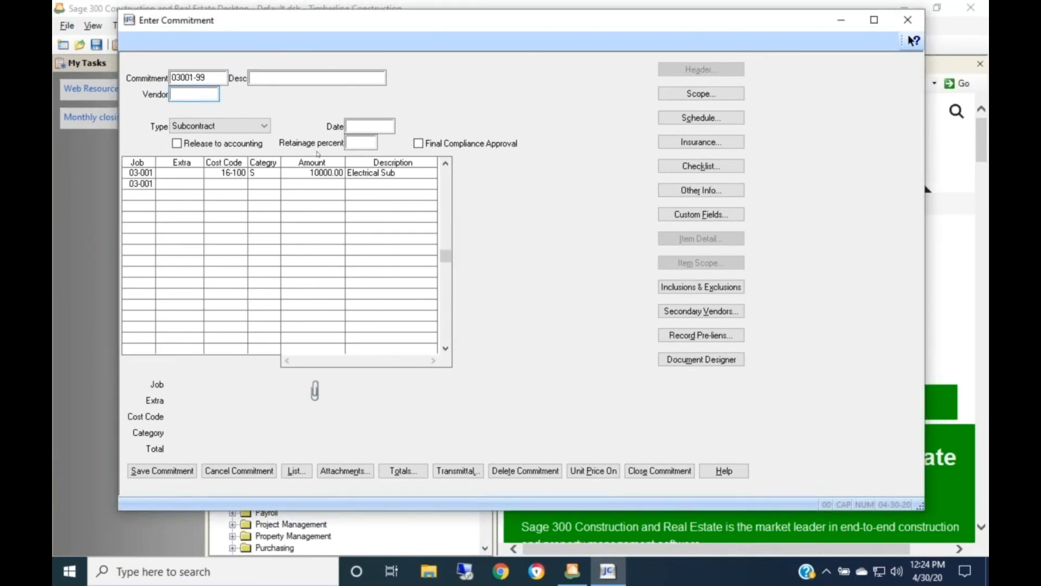
{"action": "left_click", "coordinate": [296, 469]}
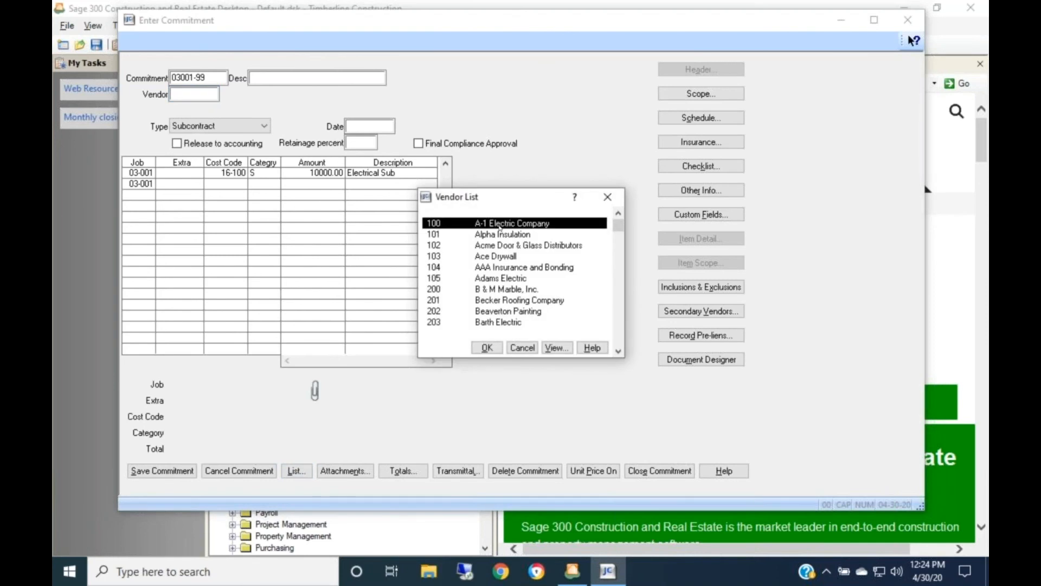
{"action": "double_click", "coordinate": [500, 225]}
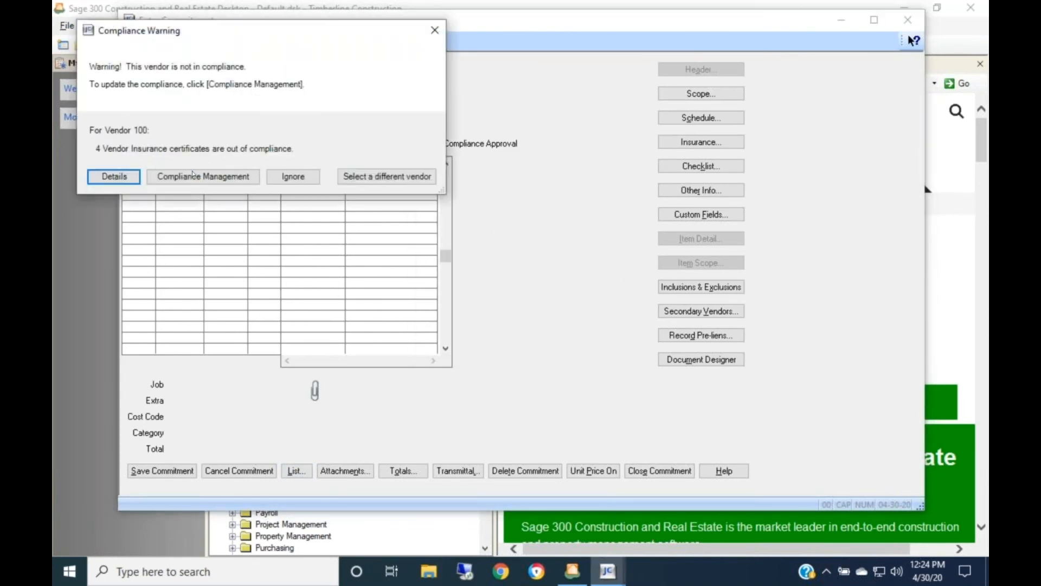
{"action": "left_click", "coordinate": [283, 181]}
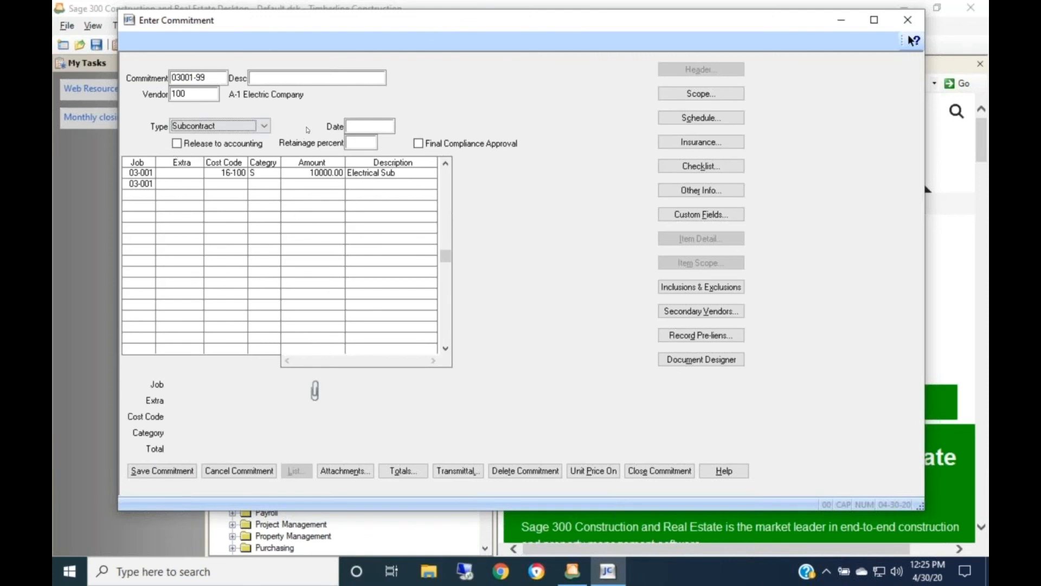
Step: Save and commit the recovered commitment, and recall 03001-99 to check its status
{"action": "left_click", "coordinate": [174, 472]}
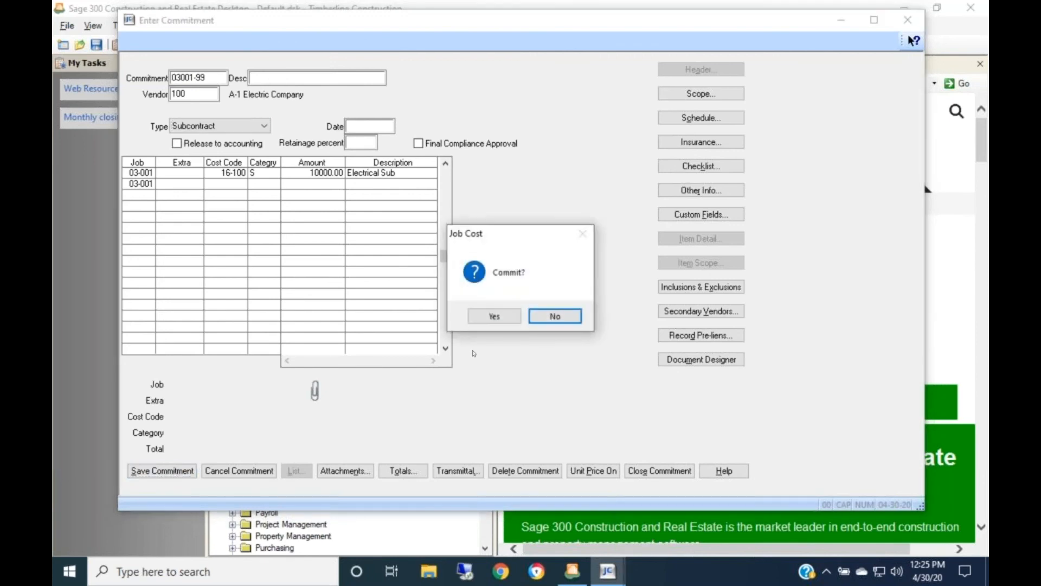
{"action": "left_click", "coordinate": [493, 316]}
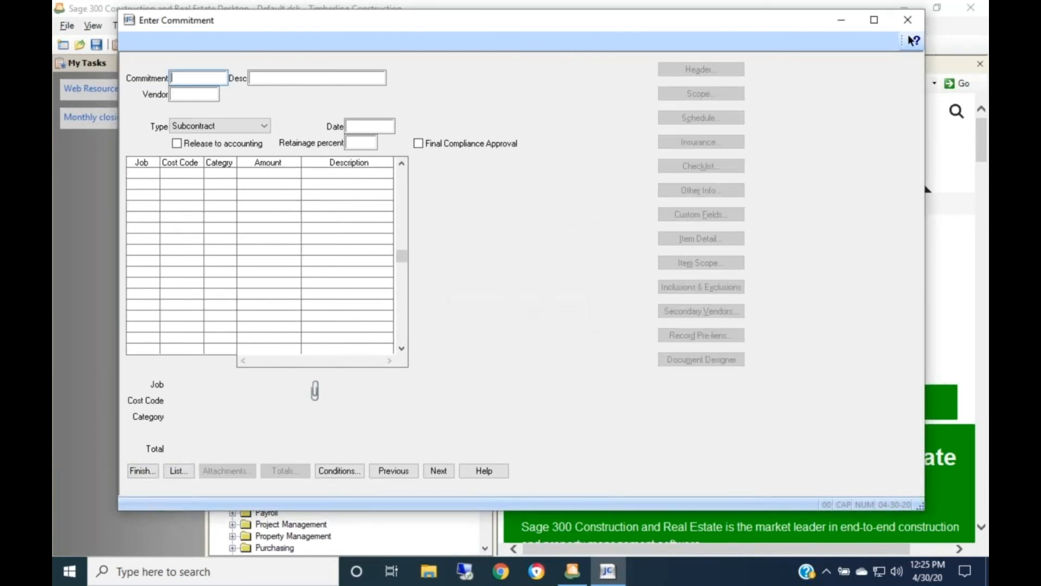
{"action": "type", "text": "03001-99"}
{"action": "key", "text": "Tab"}
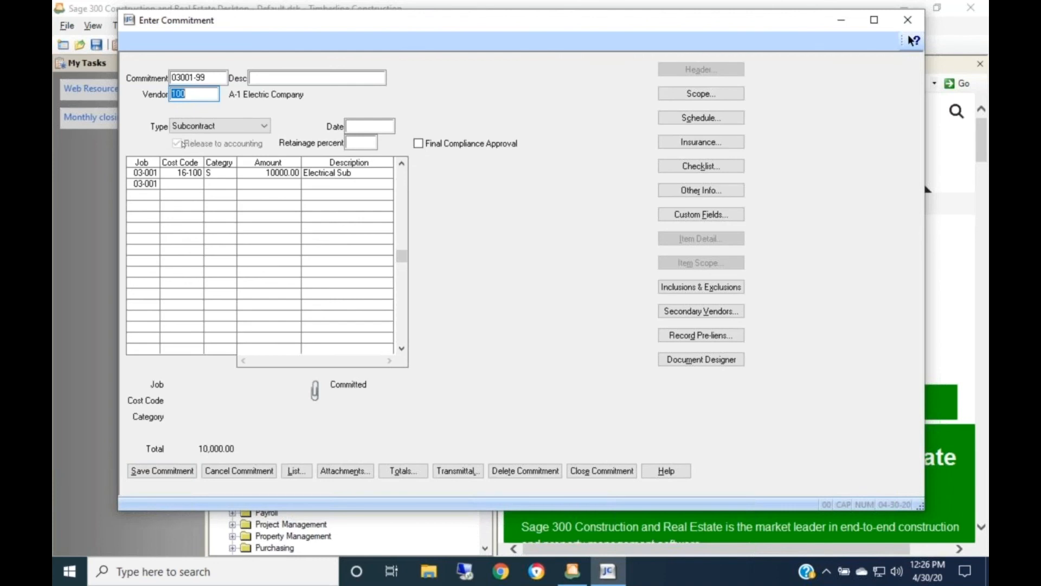
Step: Save commitment 03001-99, finish commitment entry with the journal sent to print file, and save the subcontract document as a PDF in Construction Sample Data
{"action": "left_click", "coordinate": [164, 471]}
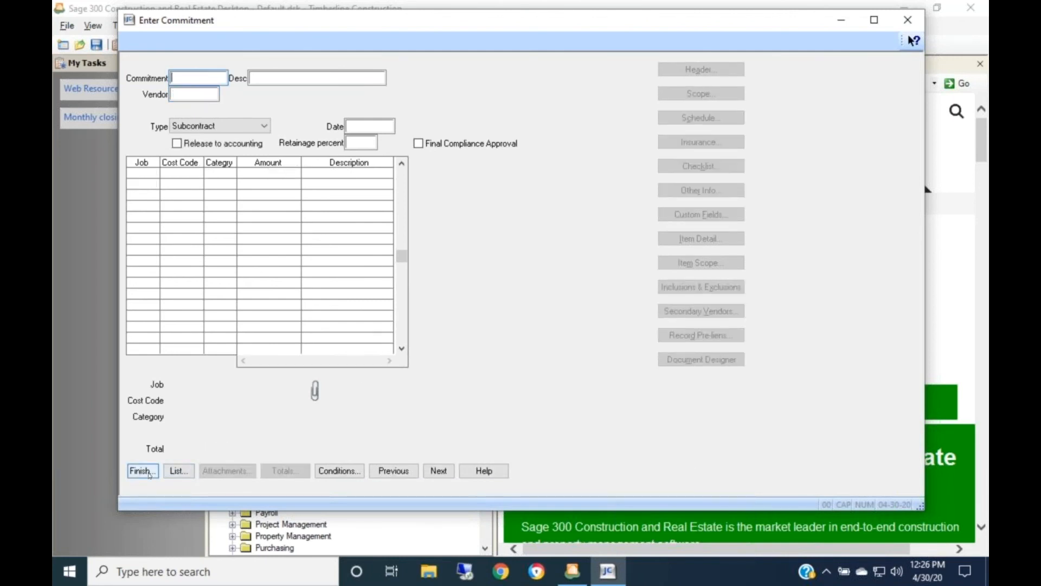
{"action": "left_click", "coordinate": [142, 470]}
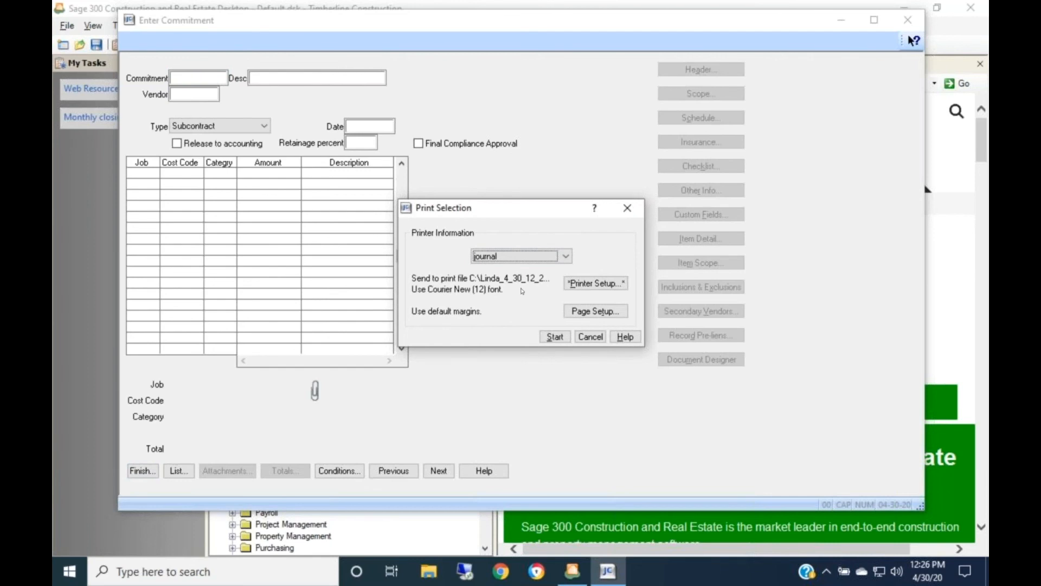
{"action": "left_click", "coordinate": [554, 337]}
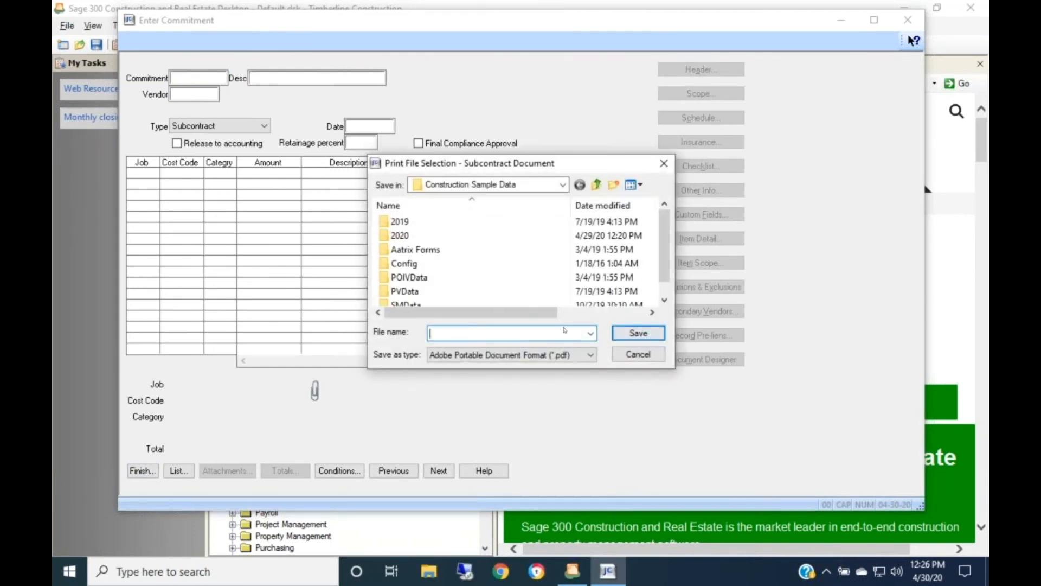
{"action": "type", "text": "S"}
{"action": "key", "text": "Return"}
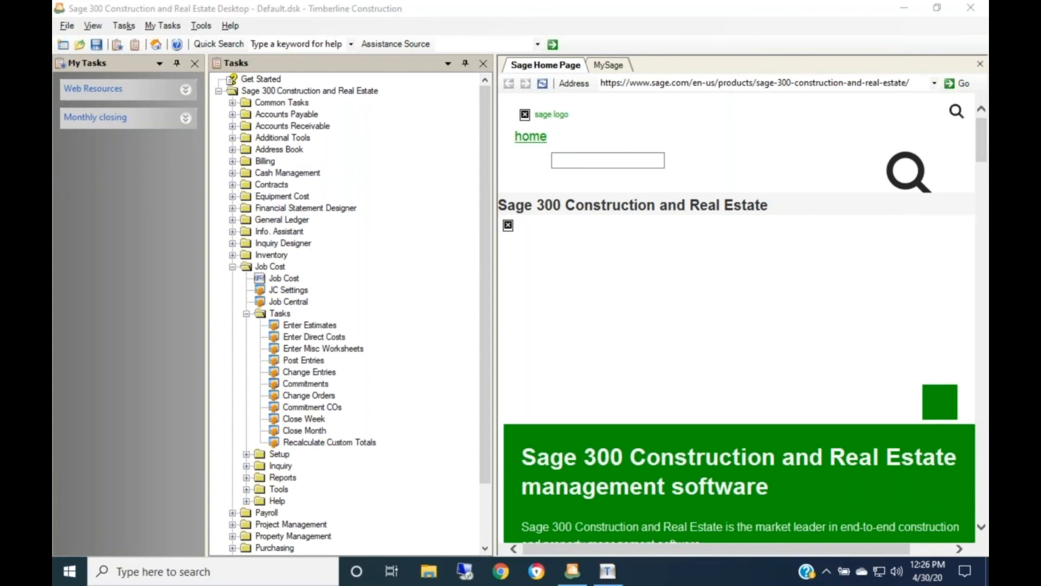
Step: Open Job Cost's Commitment COs task and start change order 1 for commitment 03001-99, declining to add 03001 as a new commitment
{"action": "left_click", "coordinate": [422, 391]}
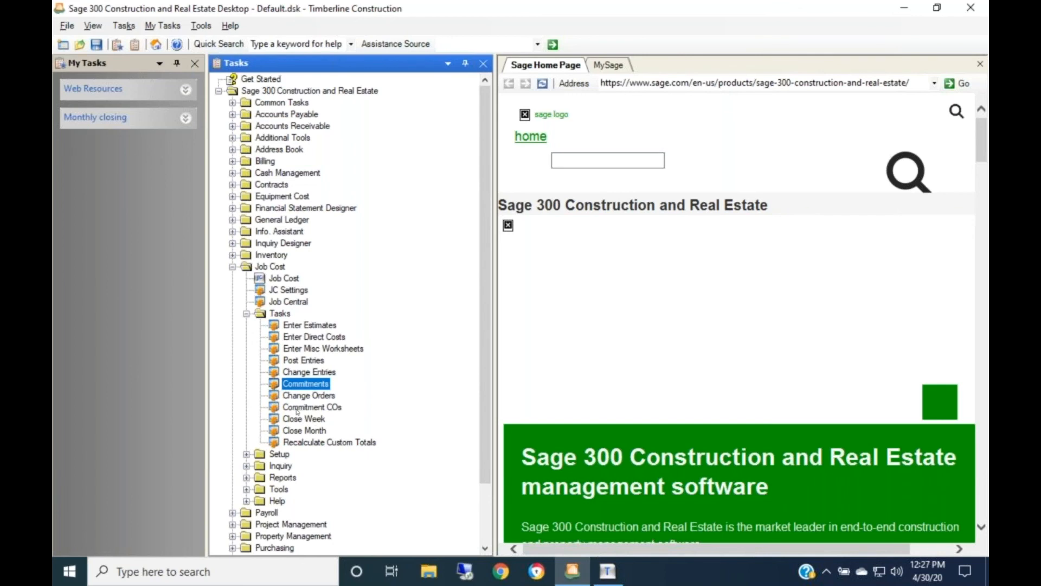
{"action": "left_click", "coordinate": [314, 397]}
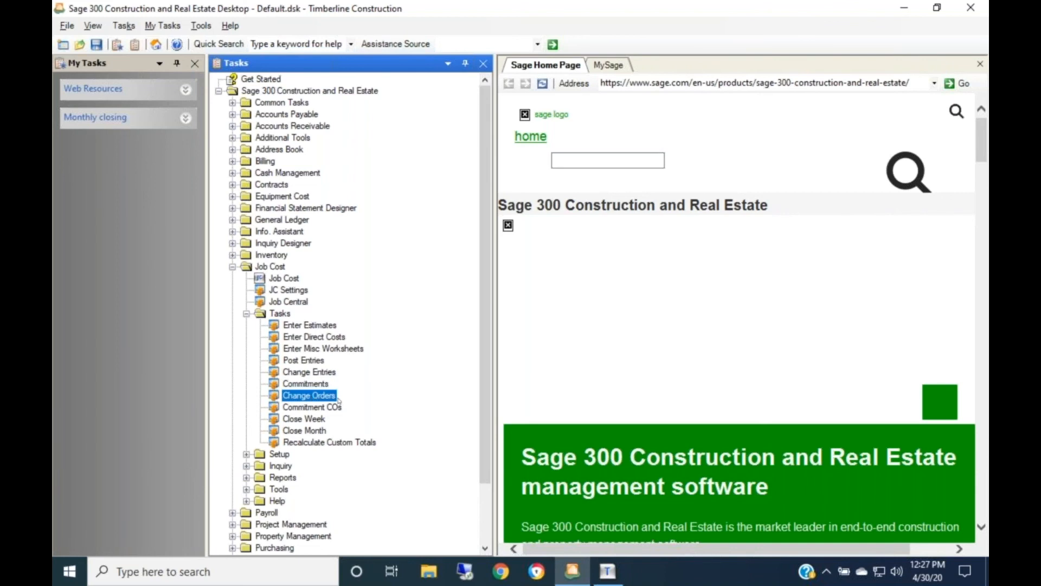
{"action": "left_click", "coordinate": [303, 409]}
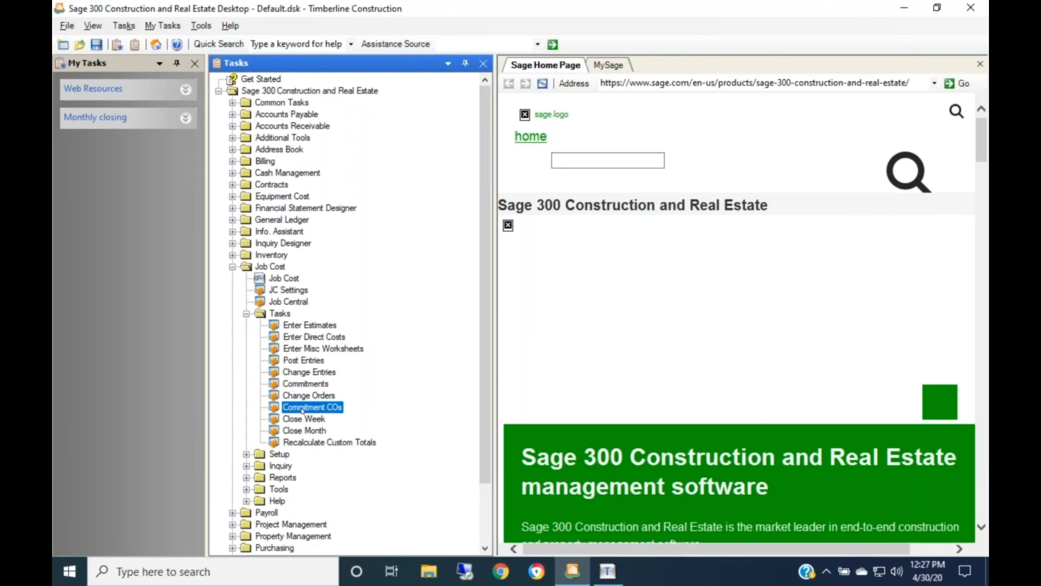
{"action": "double_click", "coordinate": [302, 411]}
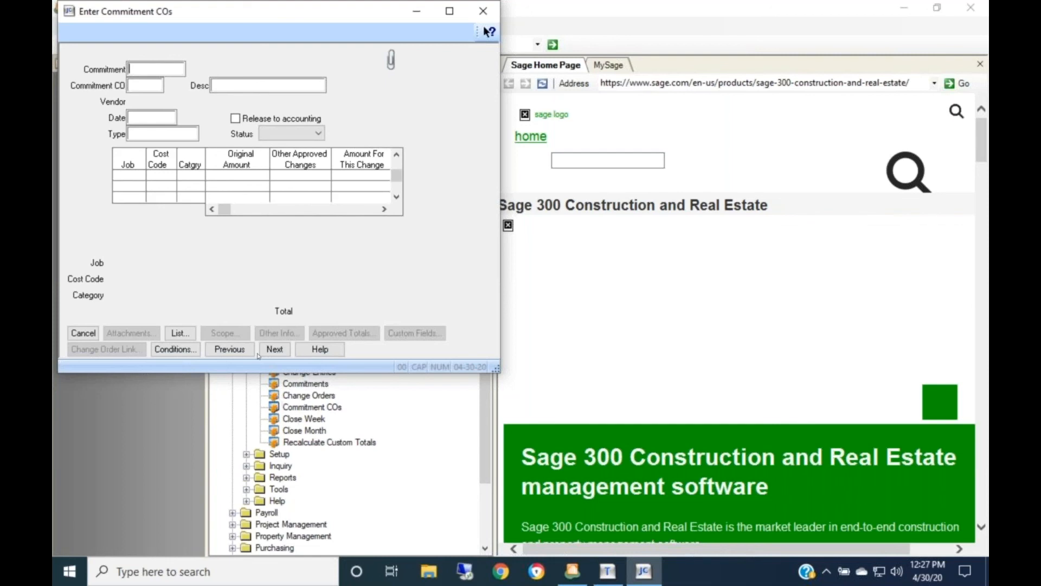
{"action": "type", "text": "03001"}
{"action": "key", "text": "Tab"}
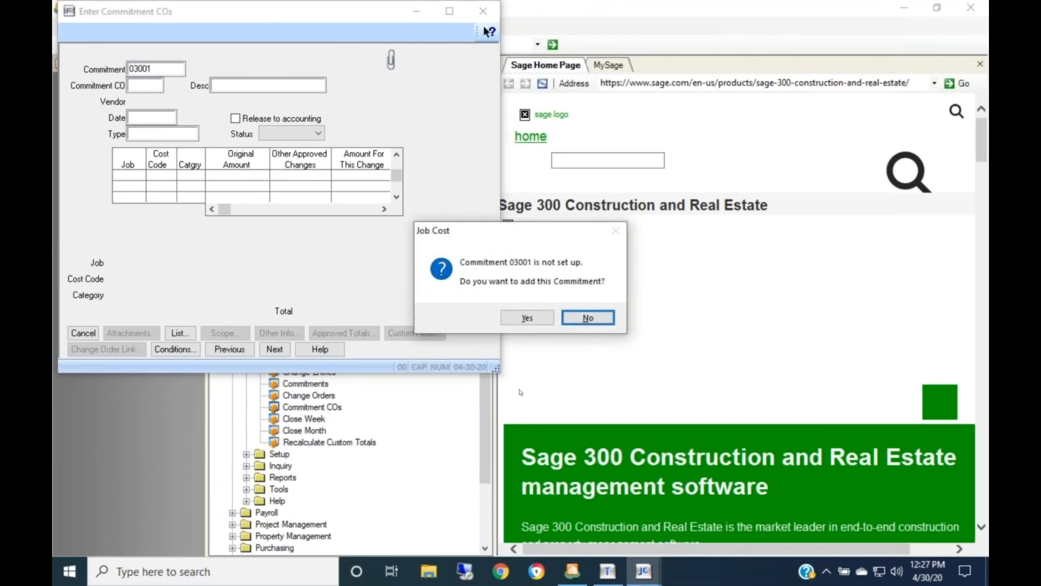
{"action": "left_click", "coordinate": [588, 318]}
{"action": "left_click", "coordinate": [174, 67]}
{"action": "type", "text": "-99"}
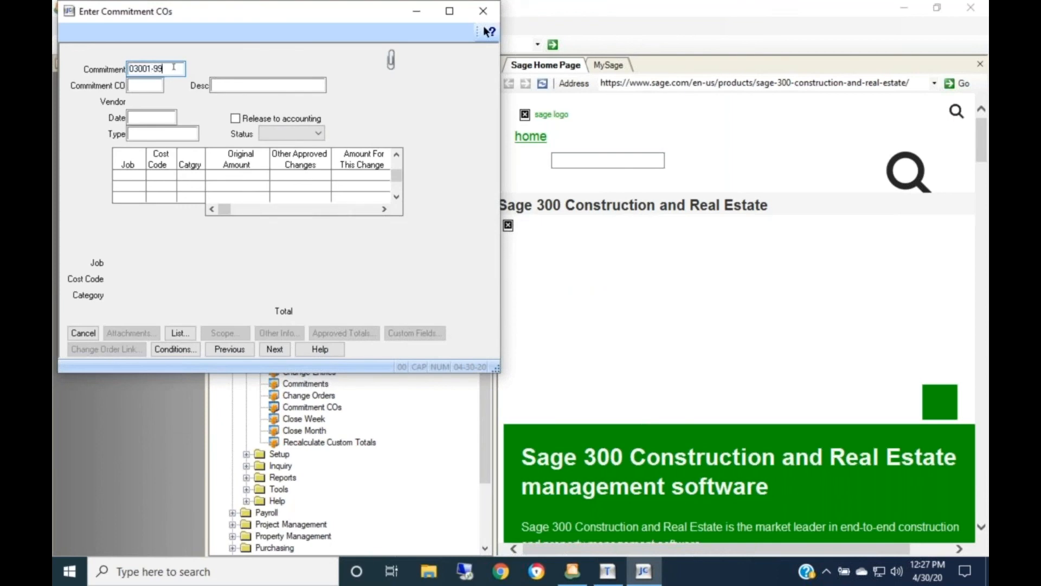
{"action": "key", "text": "Tab"}
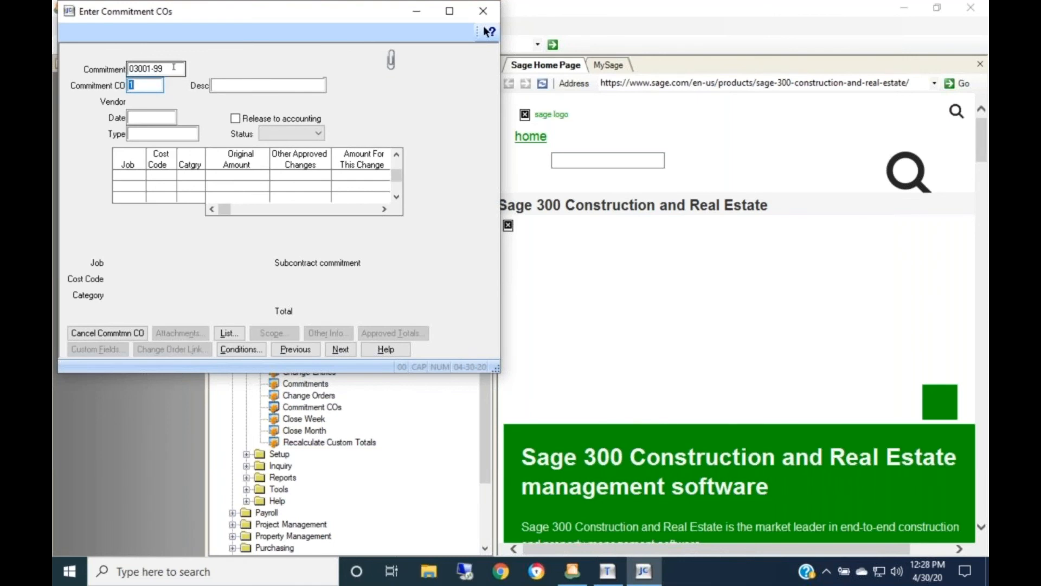
Step: Describe commitment change order 1 as "Change something", date it 12-31-2013, and set its status to Not issued
{"action": "key", "text": "Tab"}
{"action": "type", "text": "Change something"}
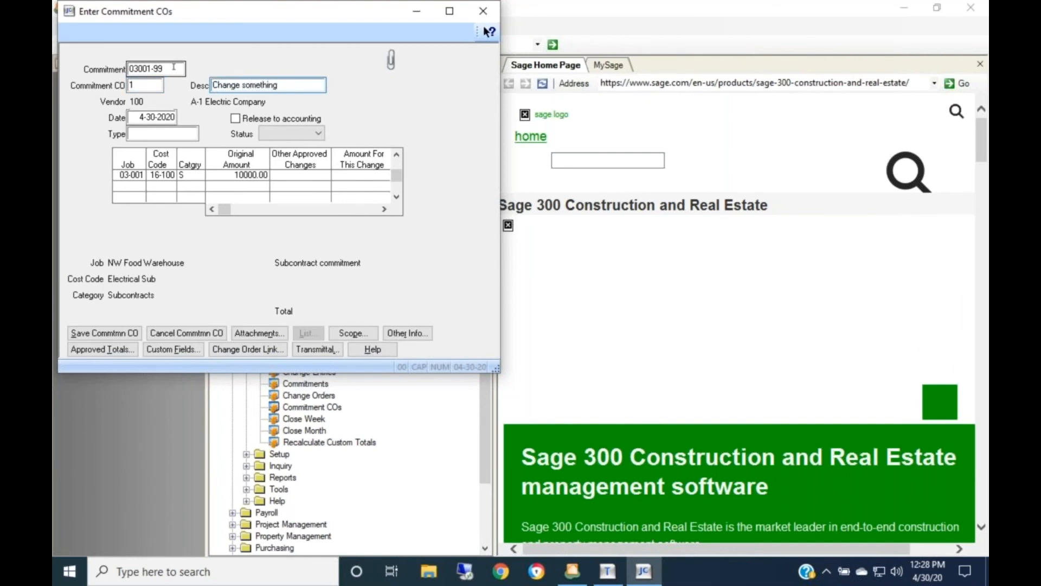
{"action": "key", "text": "Tab"}
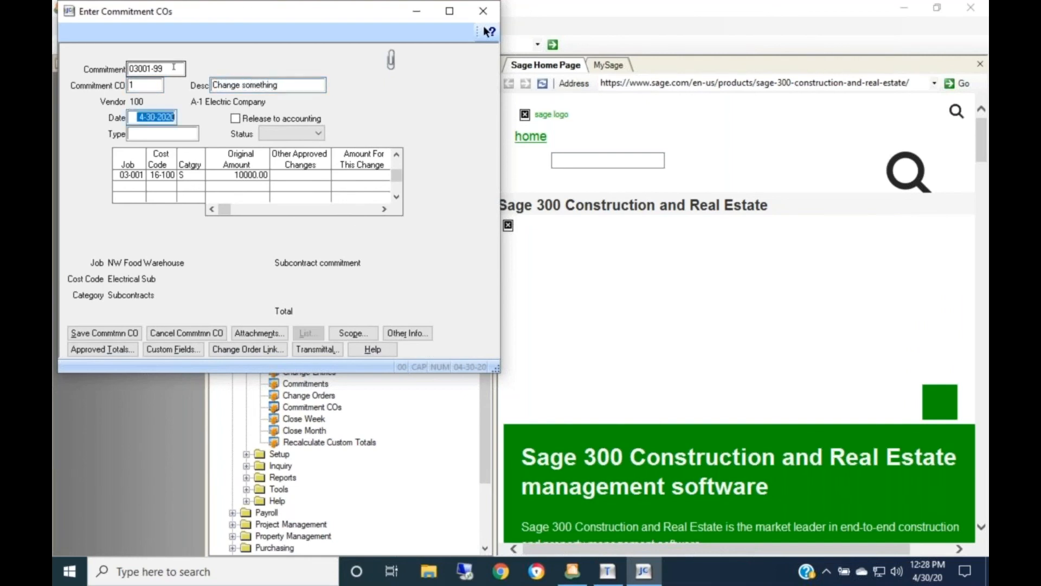
{"action": "type", "text": "143113"}
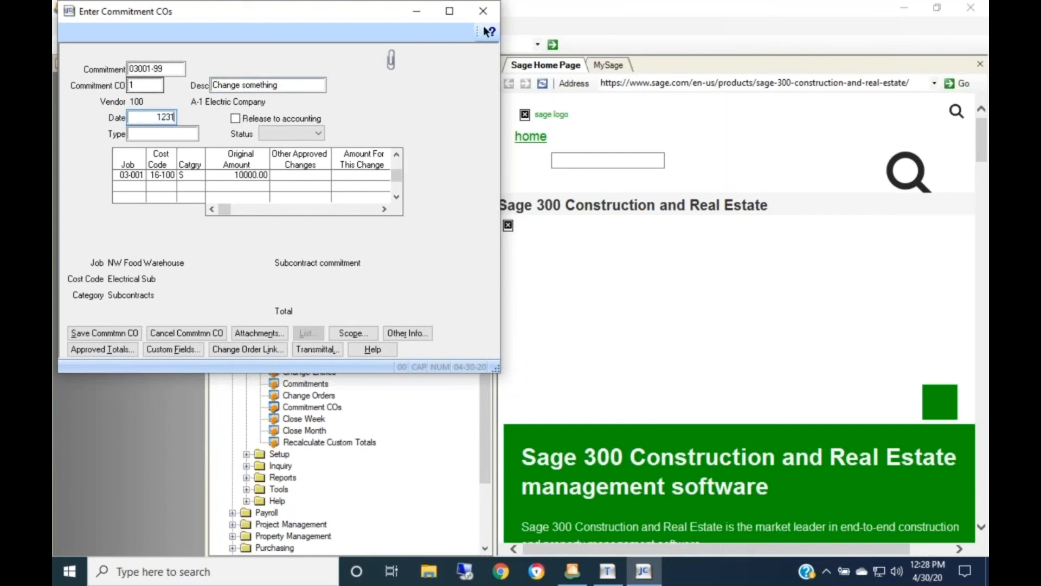
{"action": "key", "text": "Tab"}
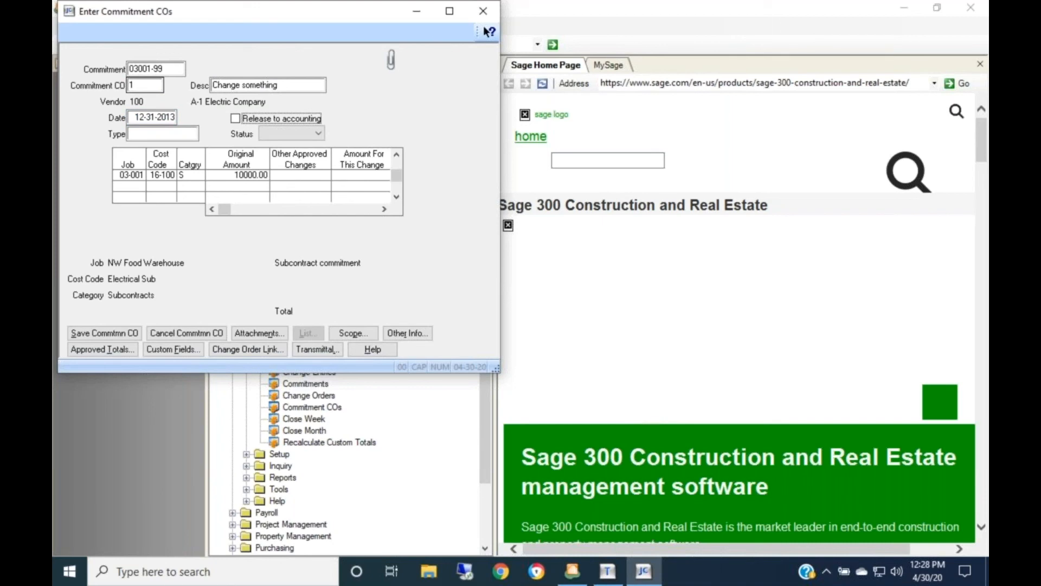
{"action": "key", "text": "Tab"}
{"action": "left_click", "coordinate": [318, 133]}
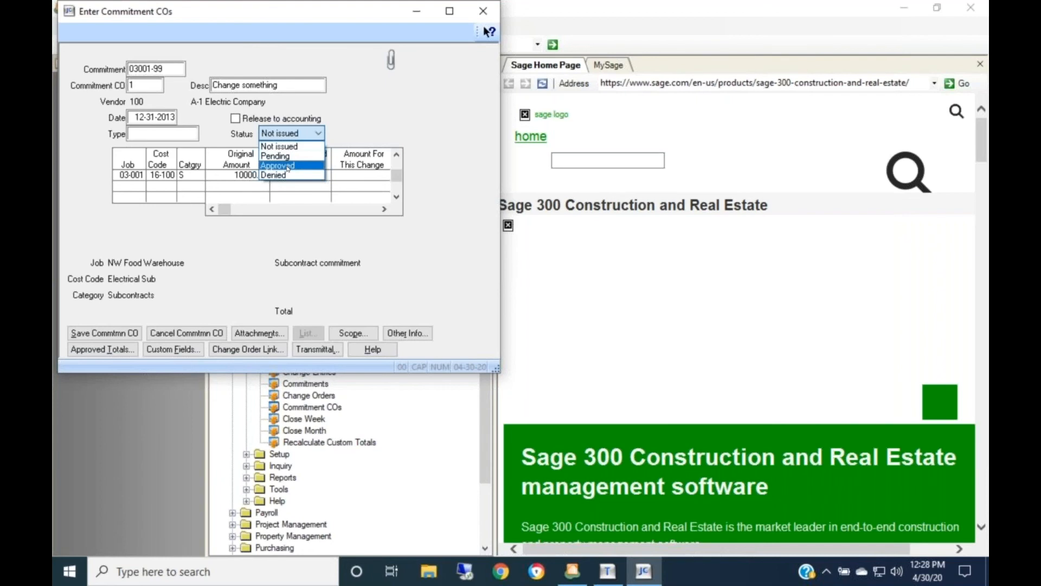
{"action": "left_click", "coordinate": [261, 147]}
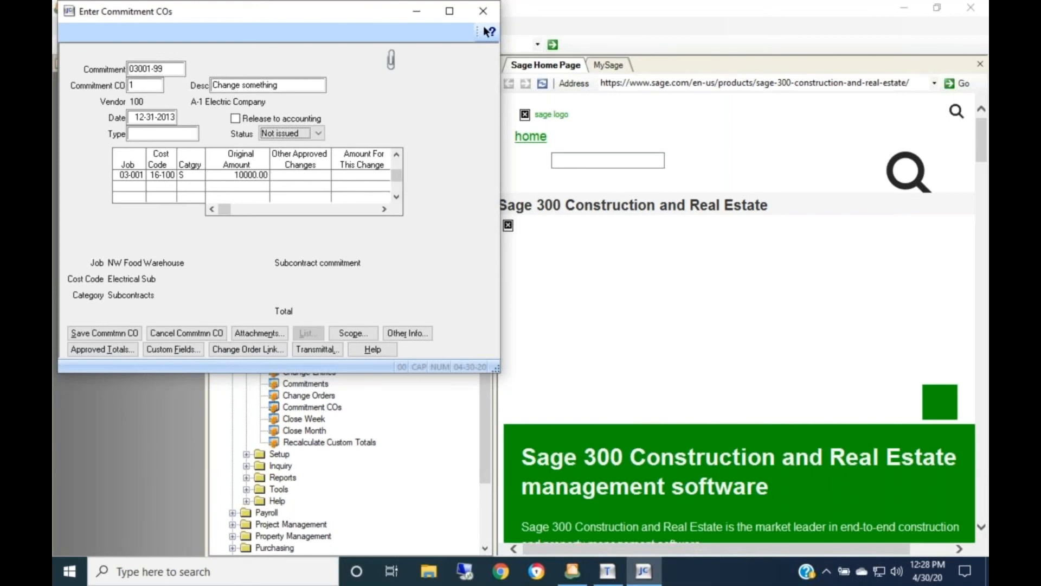
Step: Enter a change amount of 100.00 for job 03-001, cost code 16-100, category S, and save the commitment change order
{"action": "left_click", "coordinate": [349, 178]}
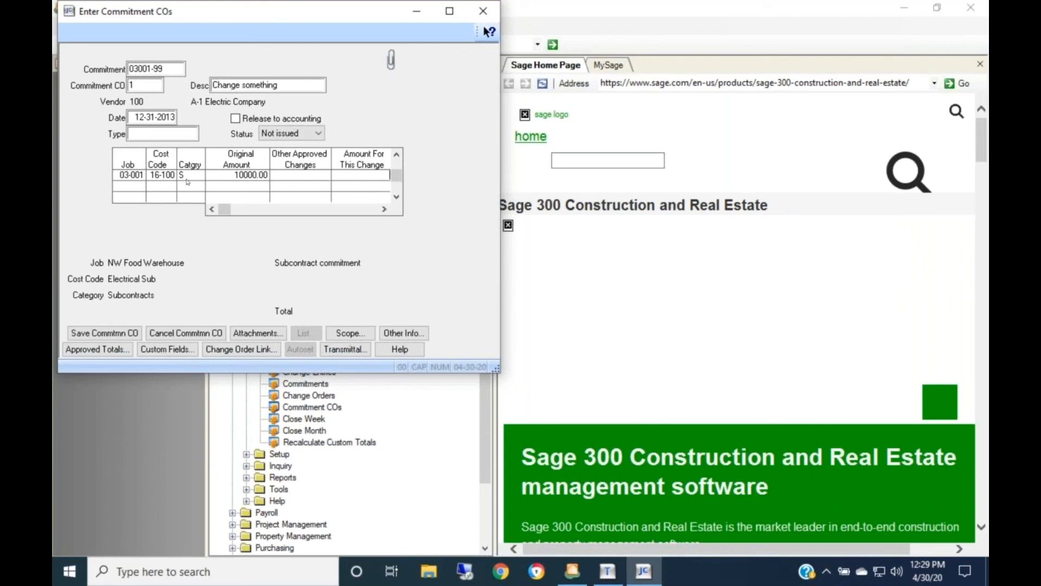
{"action": "left_click", "coordinate": [345, 173]}
{"action": "type", "text": "100"}
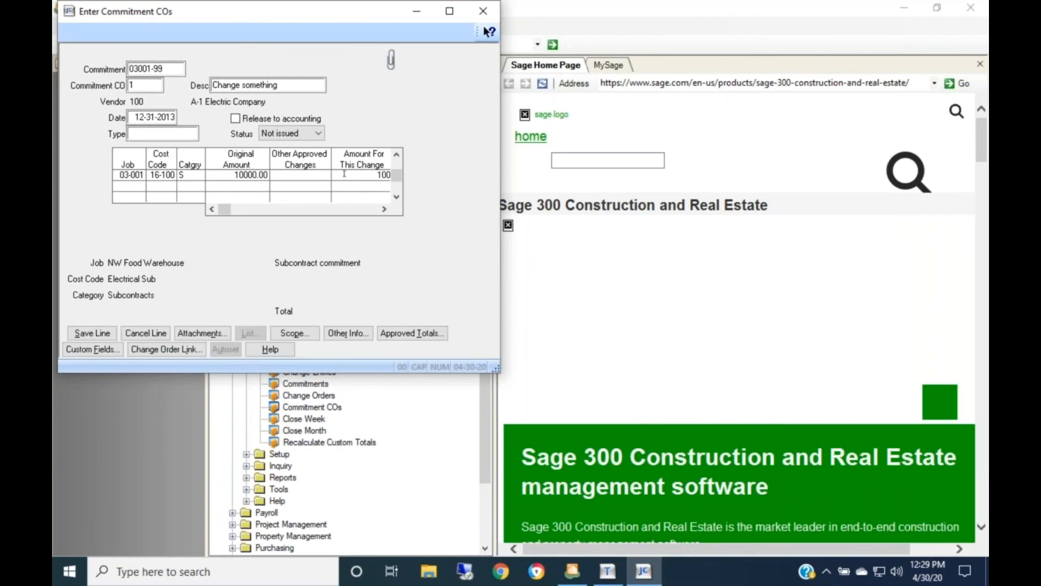
{"action": "type", "text": "."}
{"action": "key", "text": "Tab"}
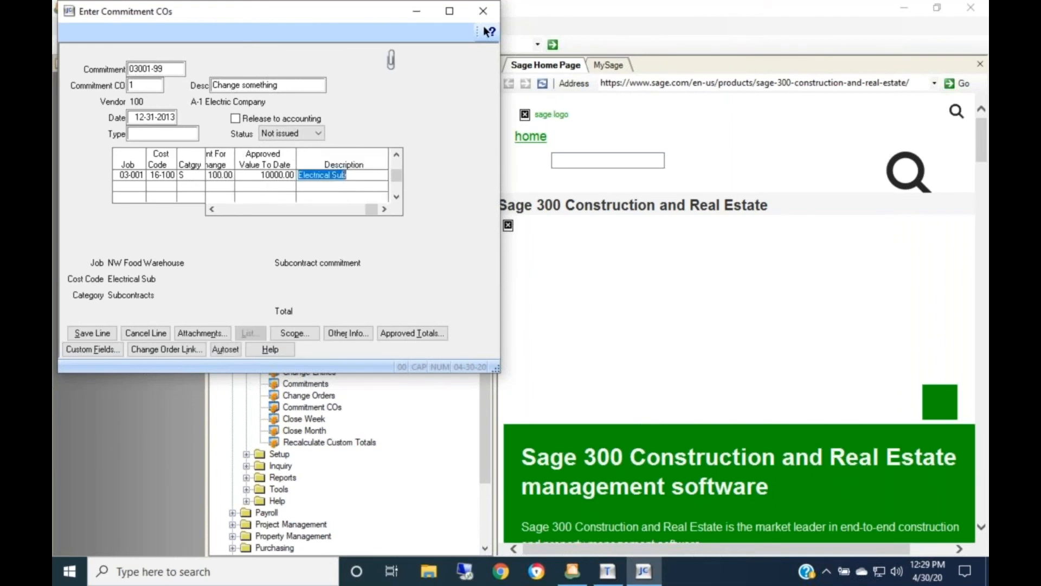
{"action": "key", "text": "Tab"}
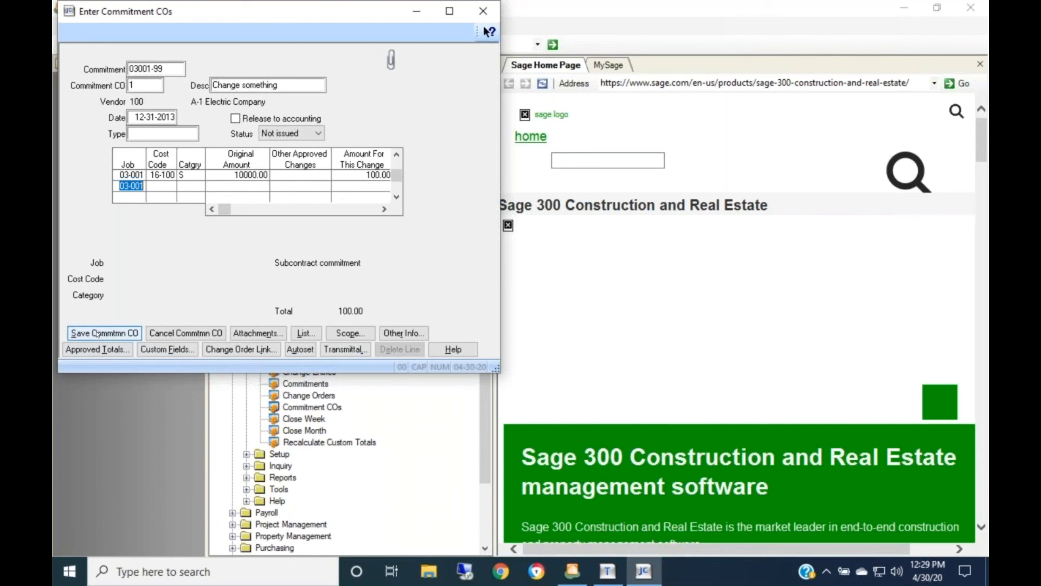
{"action": "left_click", "coordinate": [95, 333]}
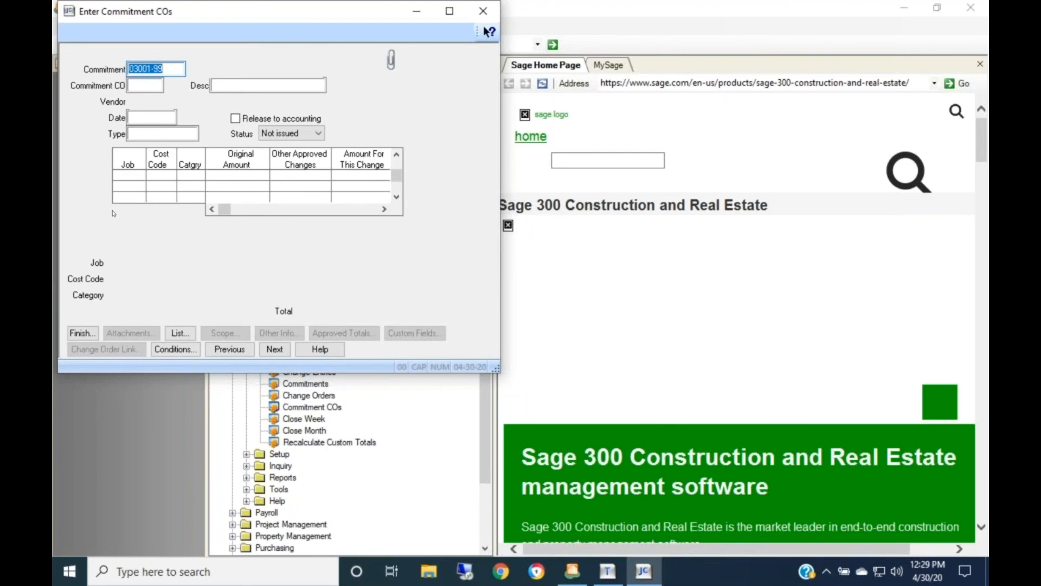
Step: Recall change order 1 of commitment 03001-99, set its status to Approved, and save it
{"action": "key", "text": "Return"}
{"action": "type", "text": "1"}
{"action": "key", "text": "Return"}
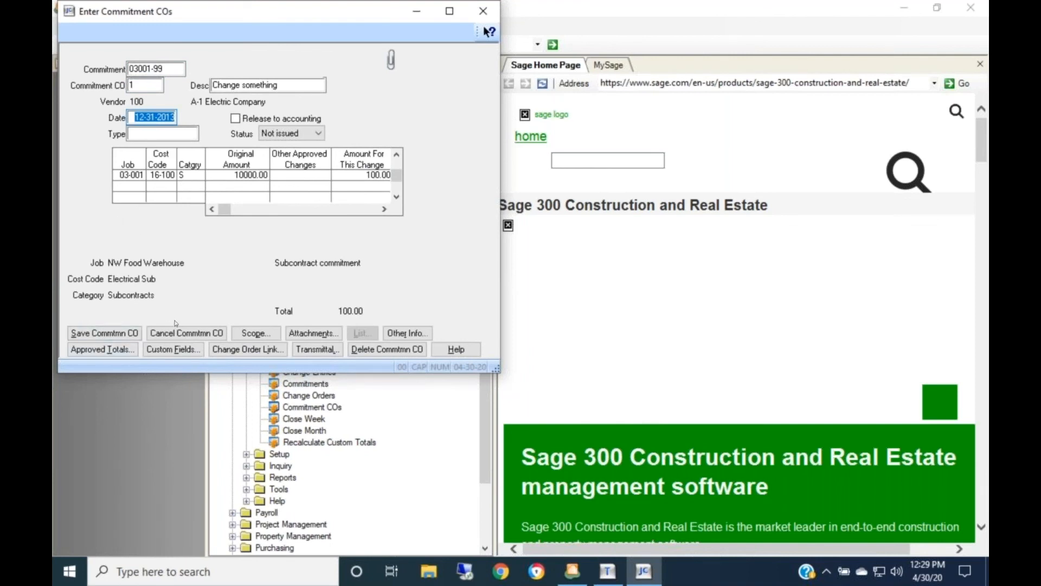
{"action": "left_click", "coordinate": [319, 136]}
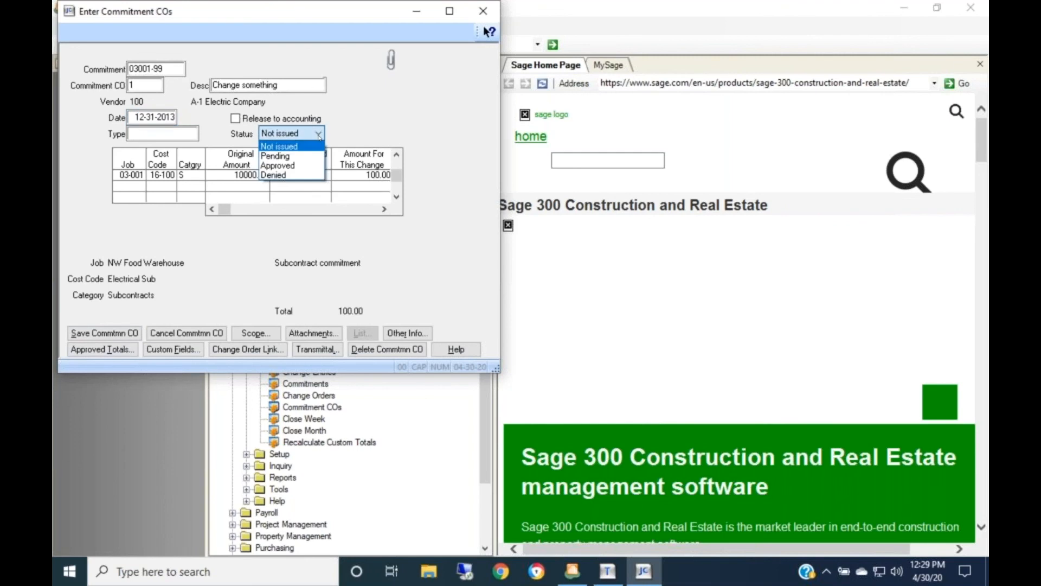
{"action": "left_click", "coordinate": [282, 166]}
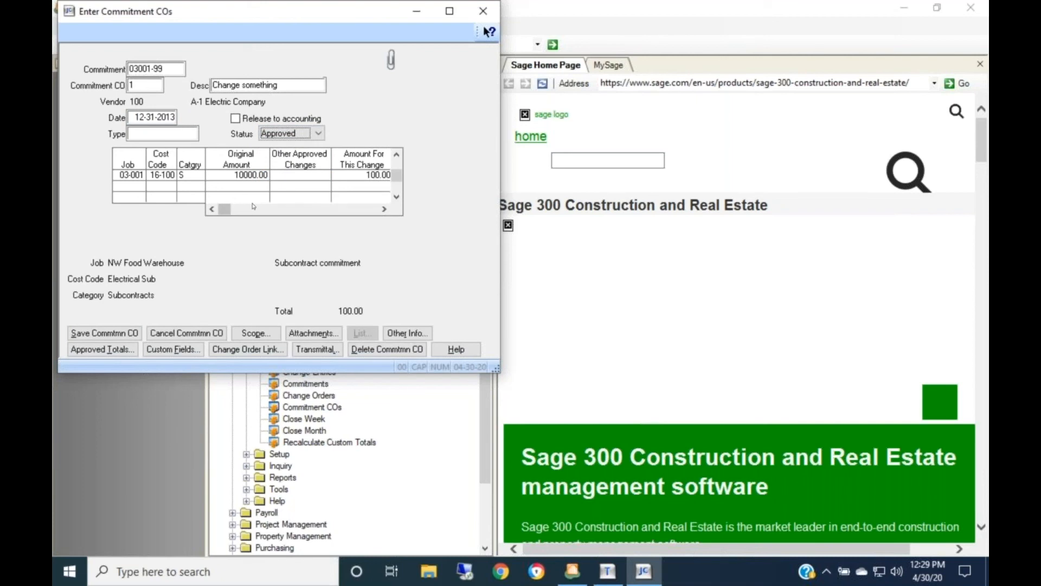
{"action": "left_click", "coordinate": [80, 334]}
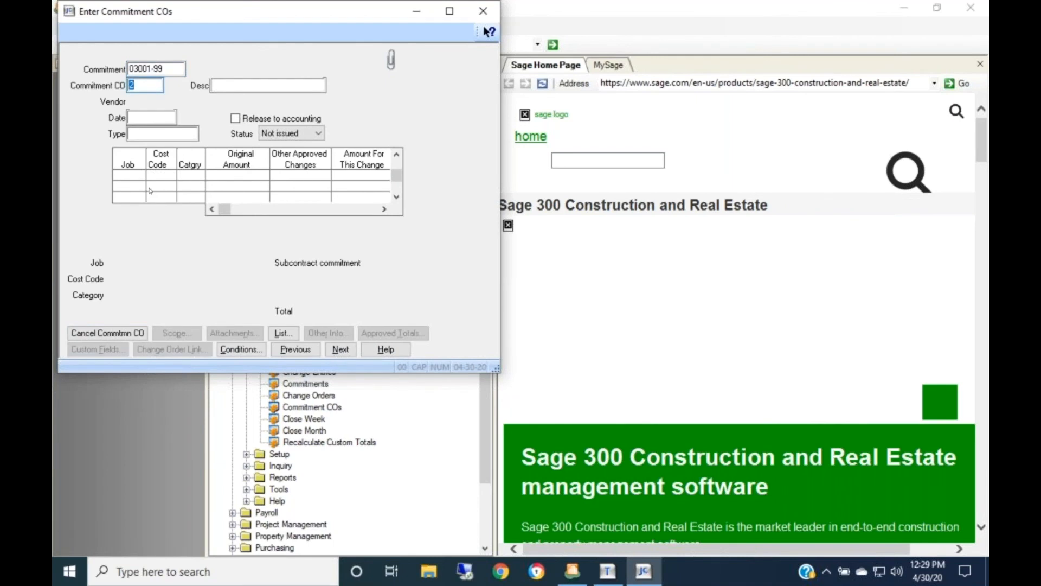
Step: Recall approved change order 1 to check its release to accounting and approved value to date, accepting limited editing, and save it again
{"action": "type", "text": "1"}
{"action": "key", "text": "Tab"}
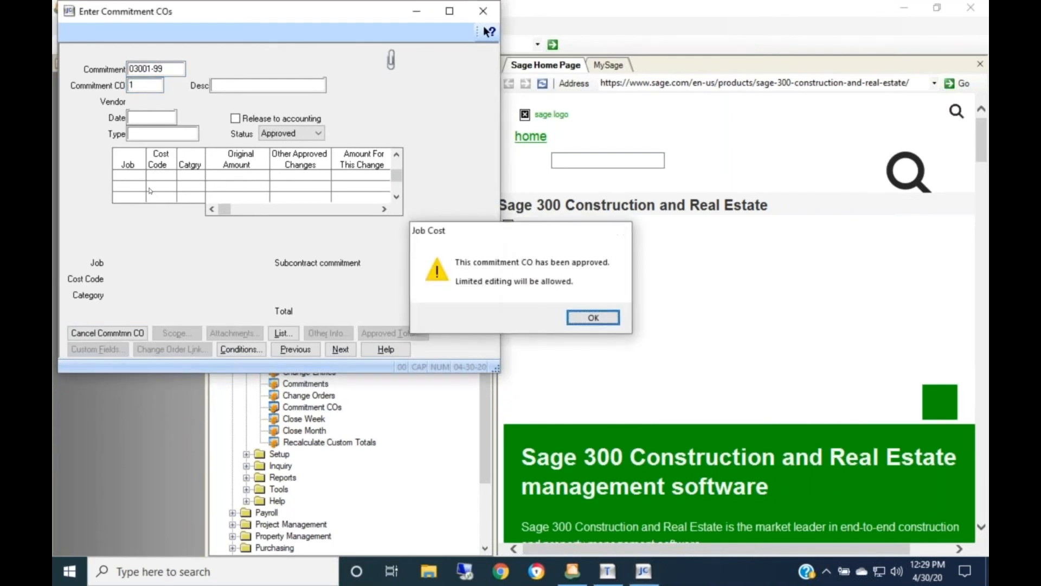
{"action": "key", "text": "Return"}
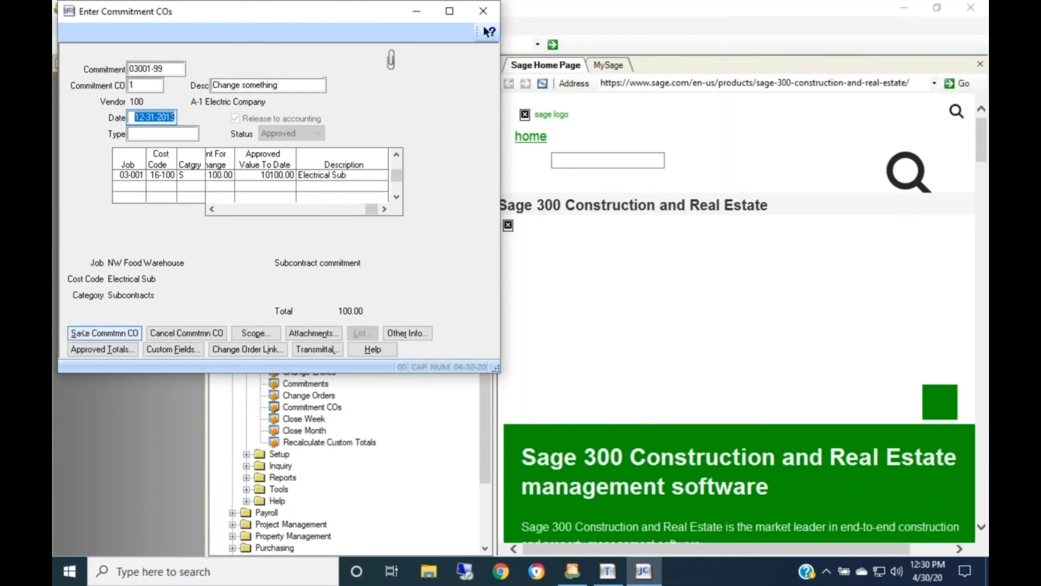
{"action": "left_click", "coordinate": [80, 333]}
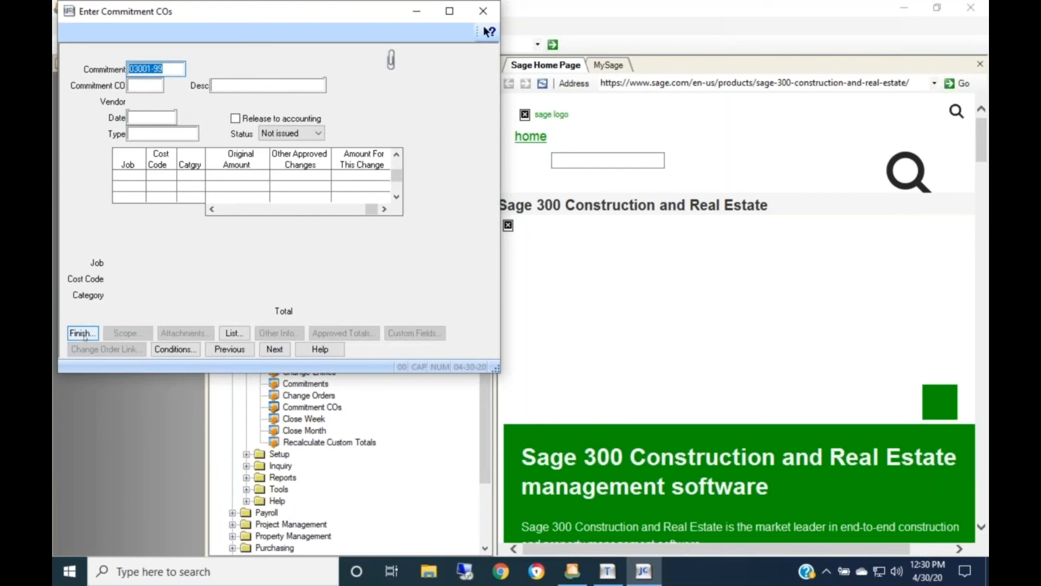
Step: Finish commitment change order entry with the journal sent to print file, and save the subcontract document as a PDF named 2
{"action": "left_click", "coordinate": [83, 333]}
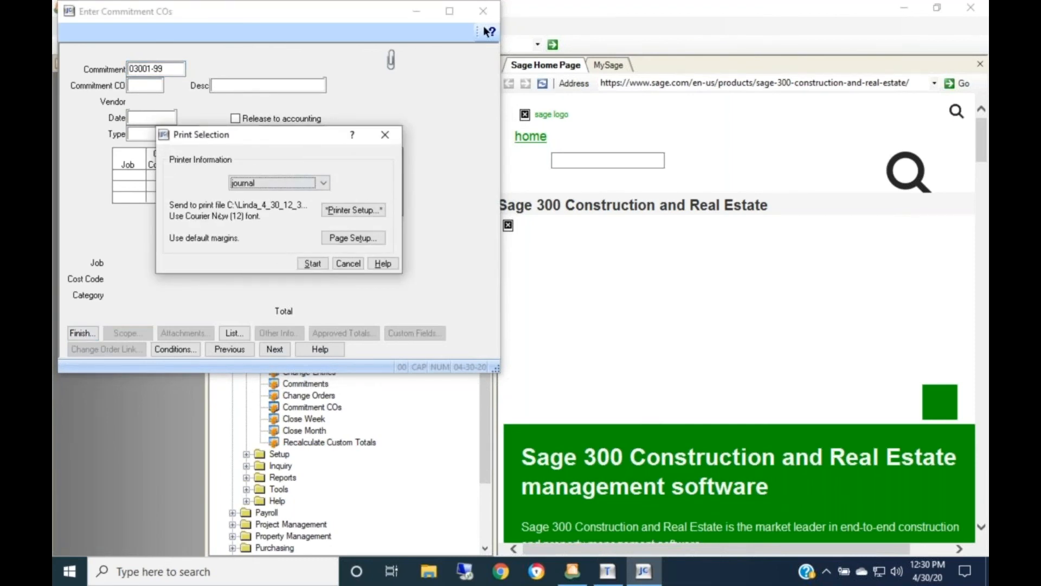
{"action": "left_click", "coordinate": [313, 264]}
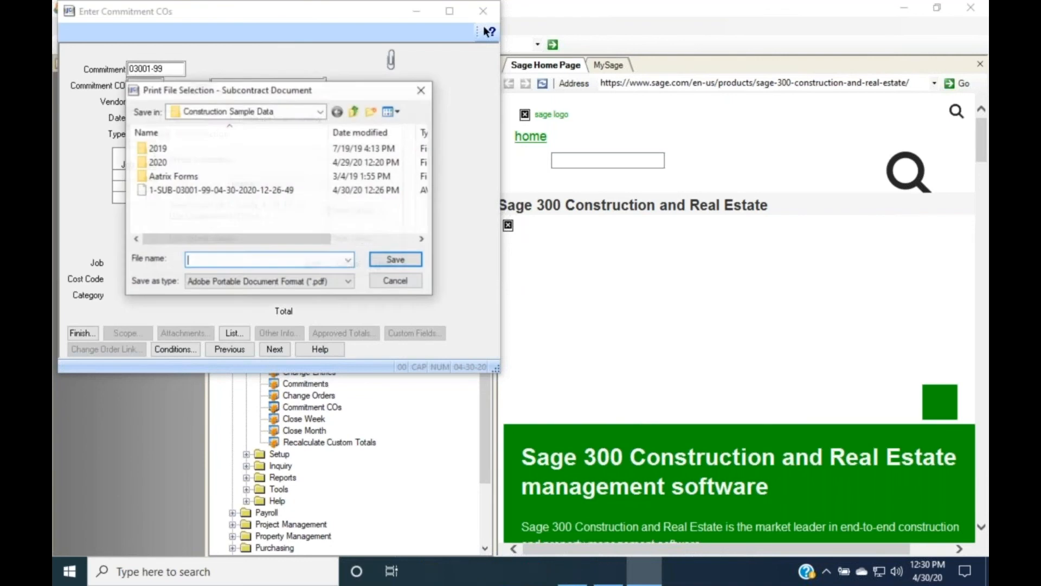
{"action": "type", "text": "2"}
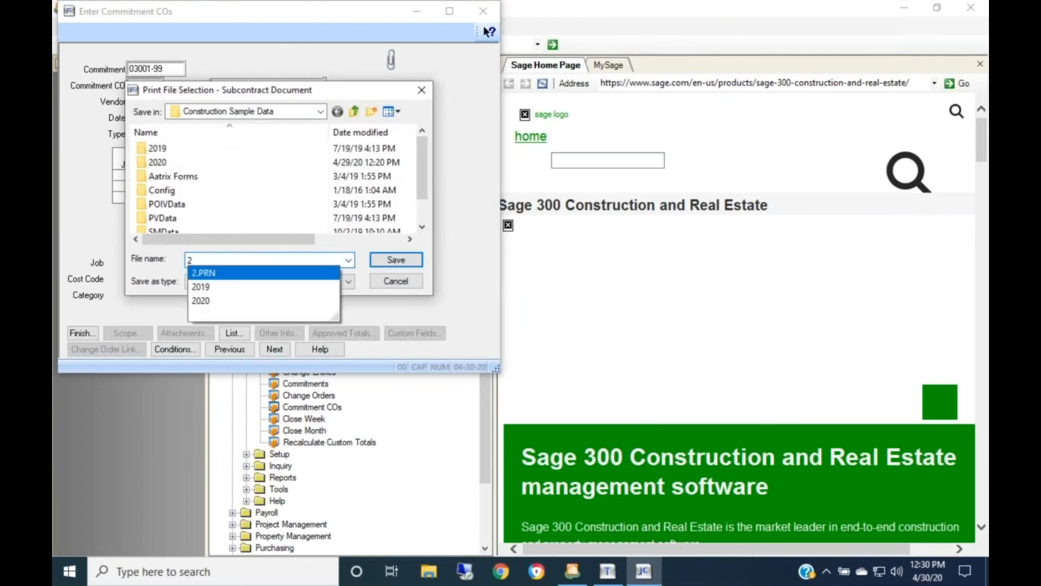
{"action": "key", "text": "Return"}
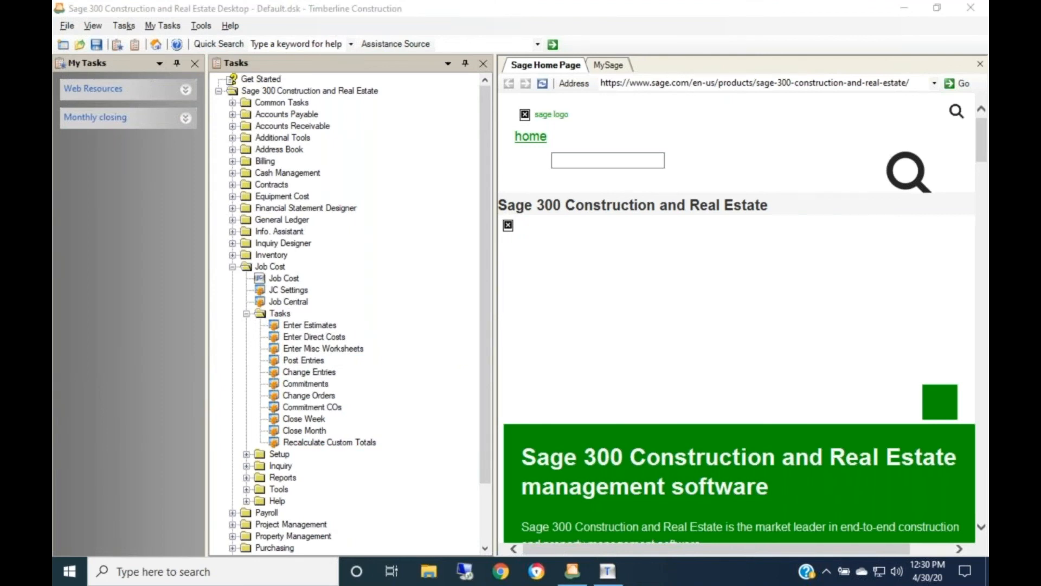
Step: Collapse the Tasks folder under Job Cost in the task tree
{"action": "left_click", "coordinate": [312, 408]}
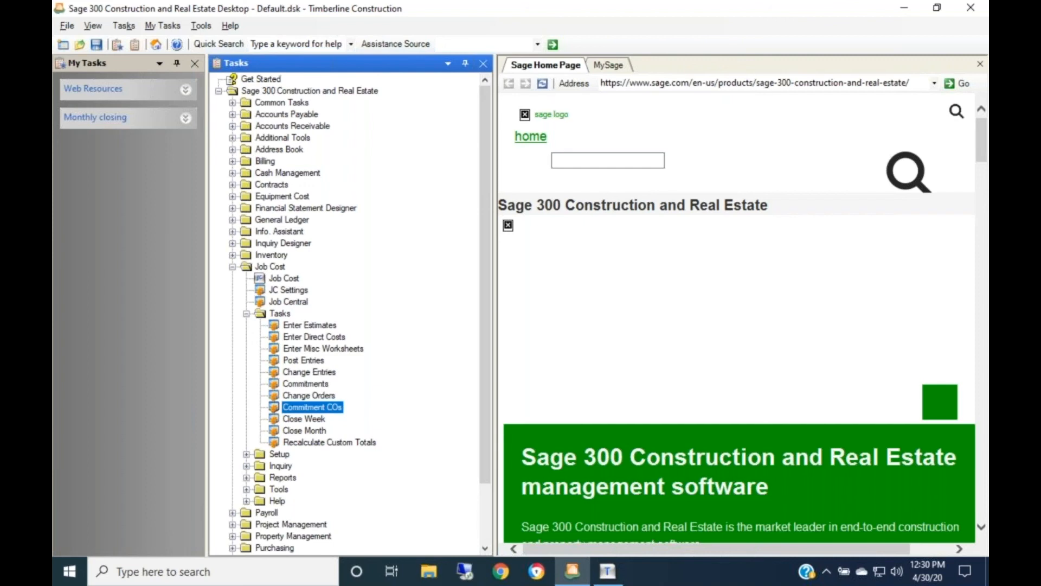
{"action": "left_click", "coordinate": [247, 315]}
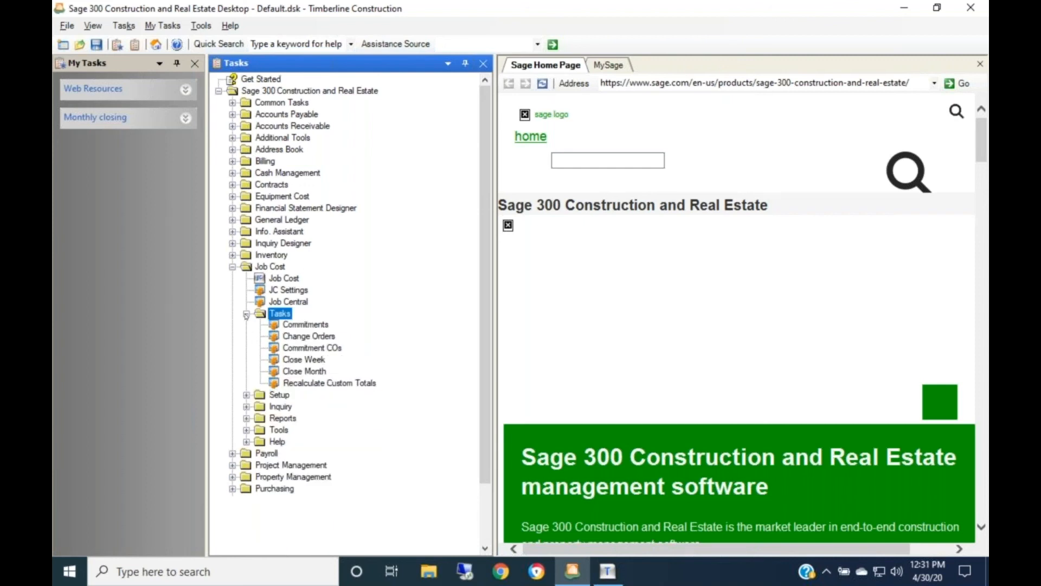
Step: Collapse the Job Cost folder and start Enter Invoices from the Accounts Payable tasks
{"action": "left_click", "coordinate": [232, 267]}
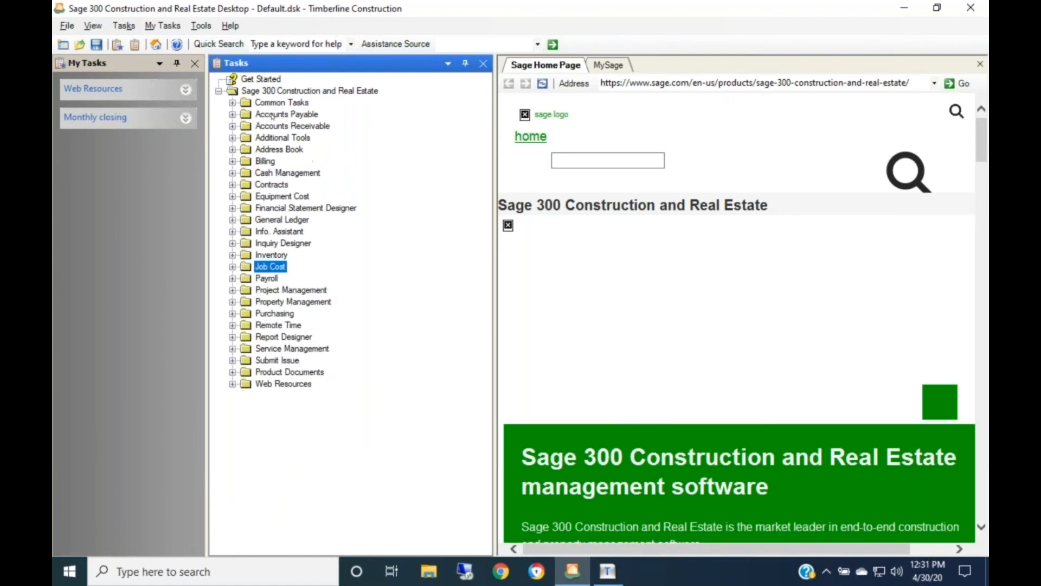
{"action": "left_click", "coordinate": [233, 115]}
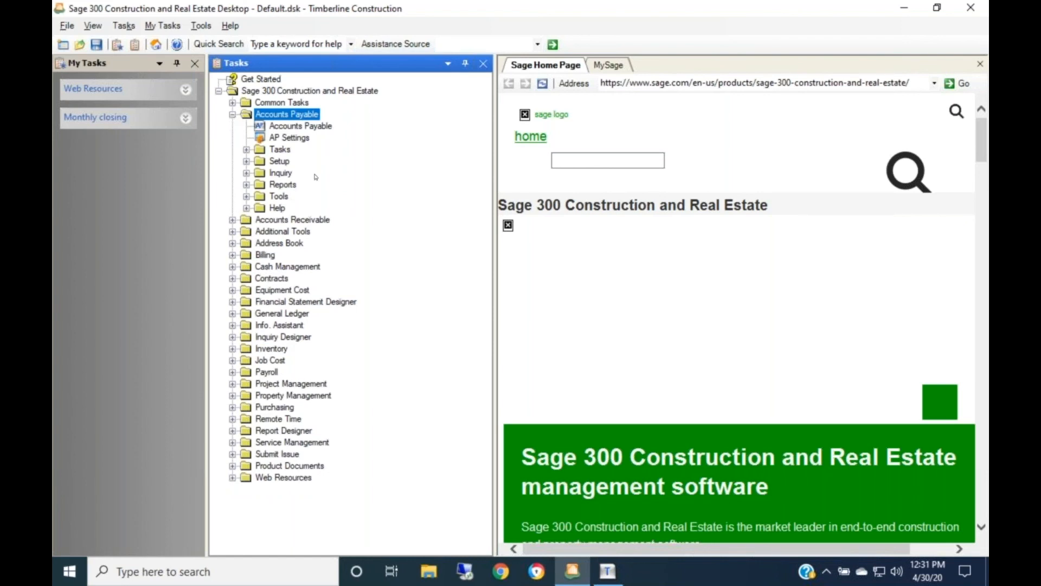
{"action": "left_click", "coordinate": [247, 151]}
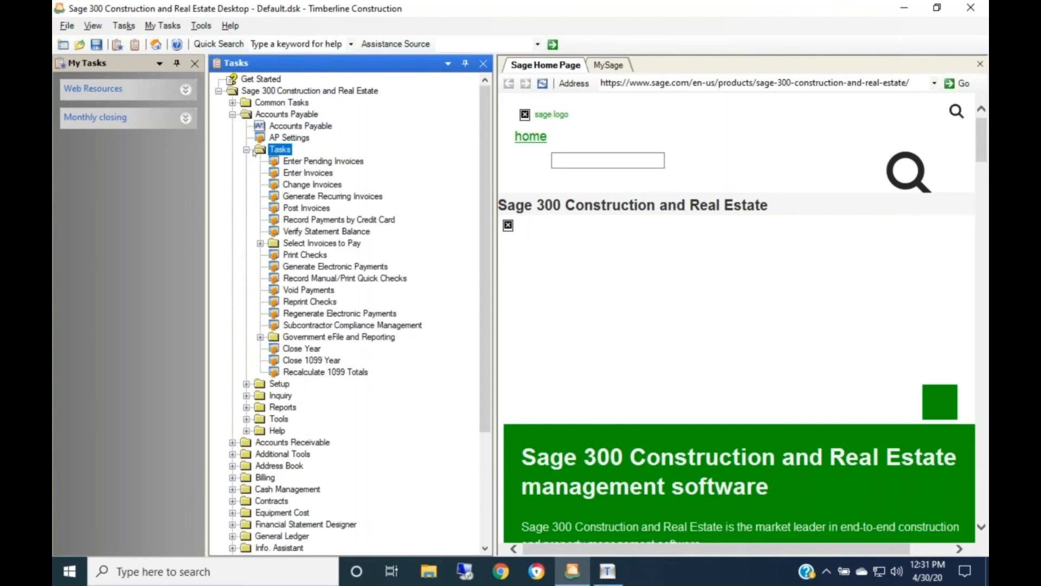
{"action": "left_click", "coordinate": [312, 175]}
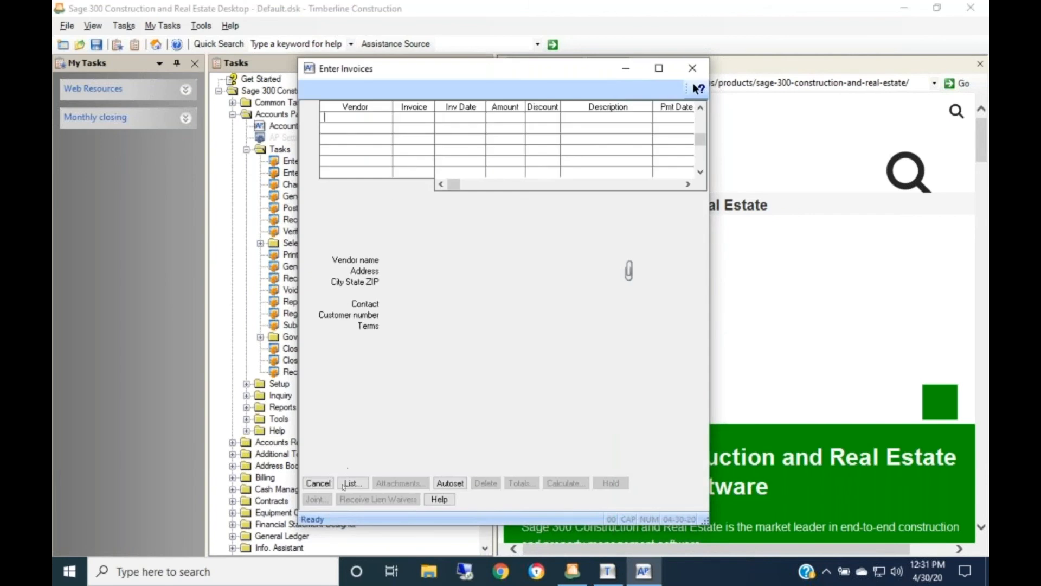
Step: Select vendor 100, A-1 Electric Company, for the invoice, review the vendor's compliance details, and ignore the warning
{"action": "left_click", "coordinate": [352, 483]}
{"action": "left_click", "coordinate": [468, 379]}
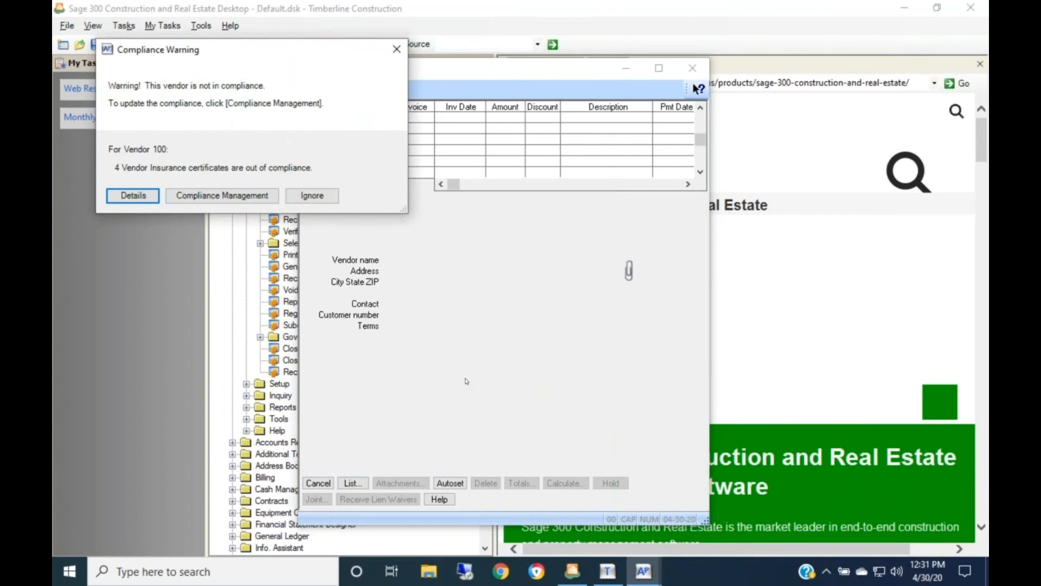
{"action": "key", "text": "super+a"}
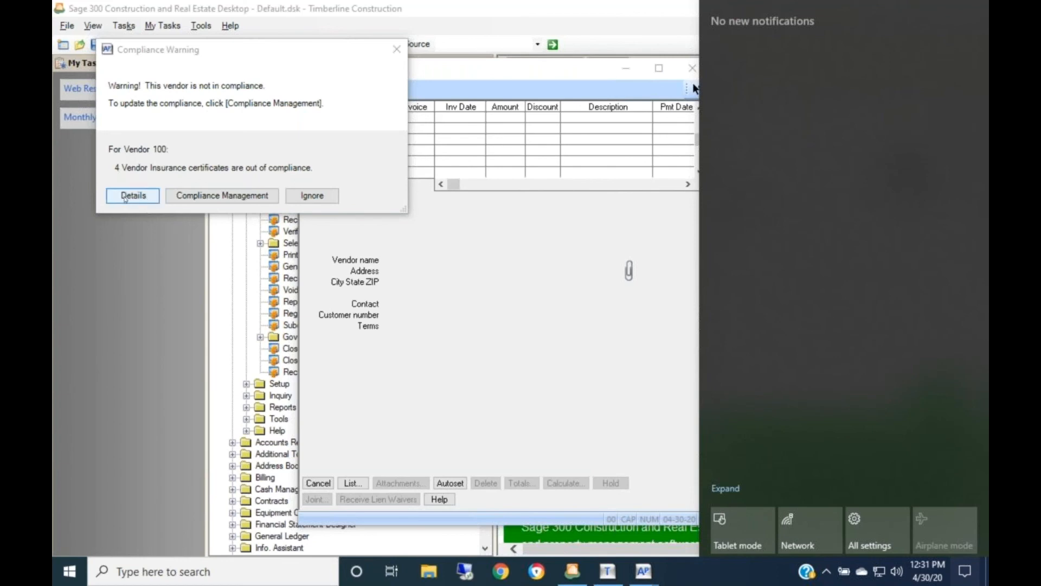
{"action": "left_click", "coordinate": [125, 197]}
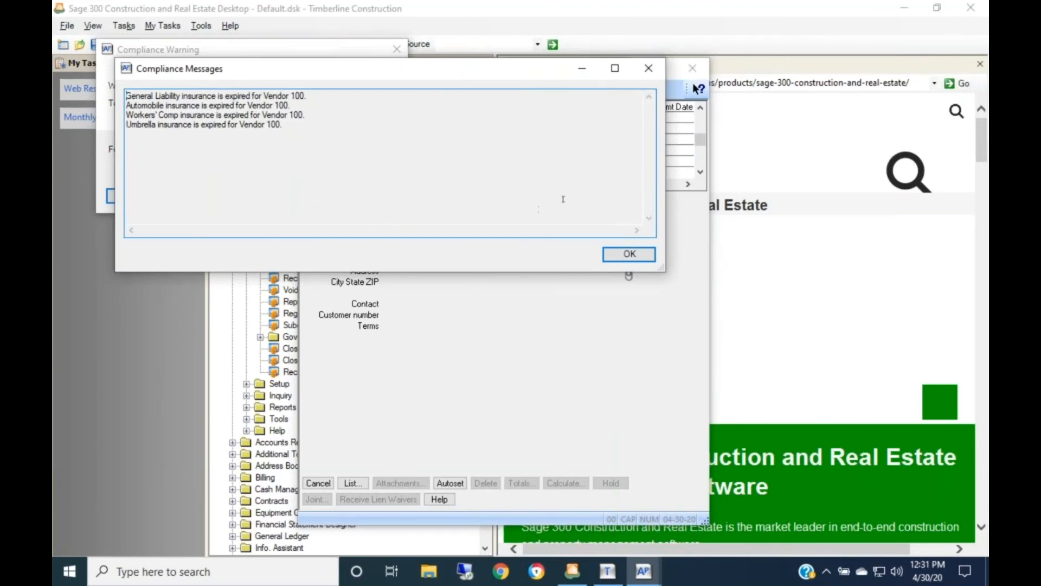
{"action": "left_click", "coordinate": [610, 256]}
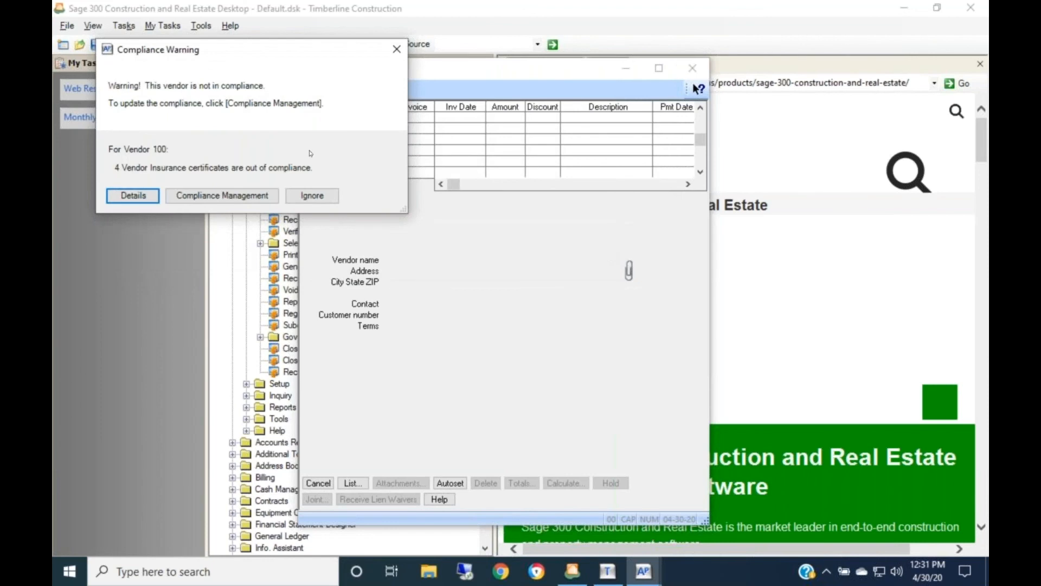
{"action": "left_click", "coordinate": [313, 198]}
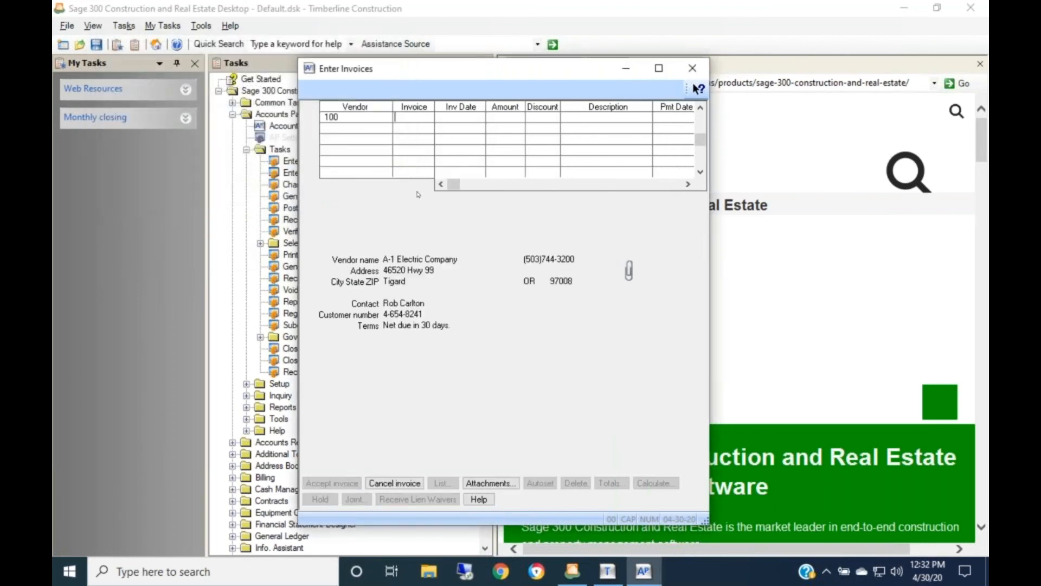
Step: Enter invoice 03001-01 dated 12-31-2013 for 10100.00, leaving discount and description blank, with accounting date 12-31-2013
{"action": "type", "text": "03001-01"}
{"action": "key", "text": "Tab"}
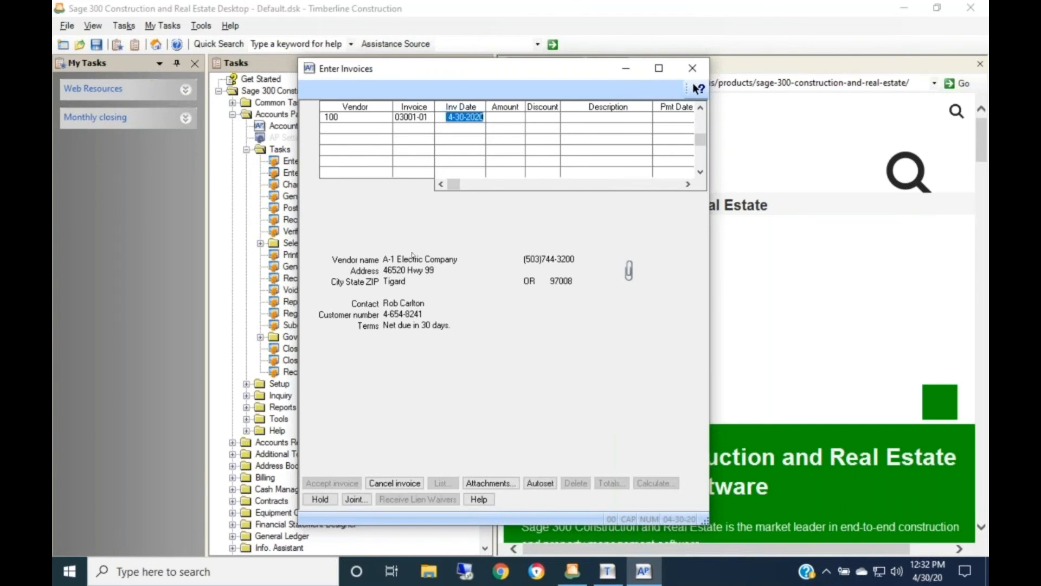
{"action": "type", "text": "12311"}
{"action": "key", "text": "Tab"}
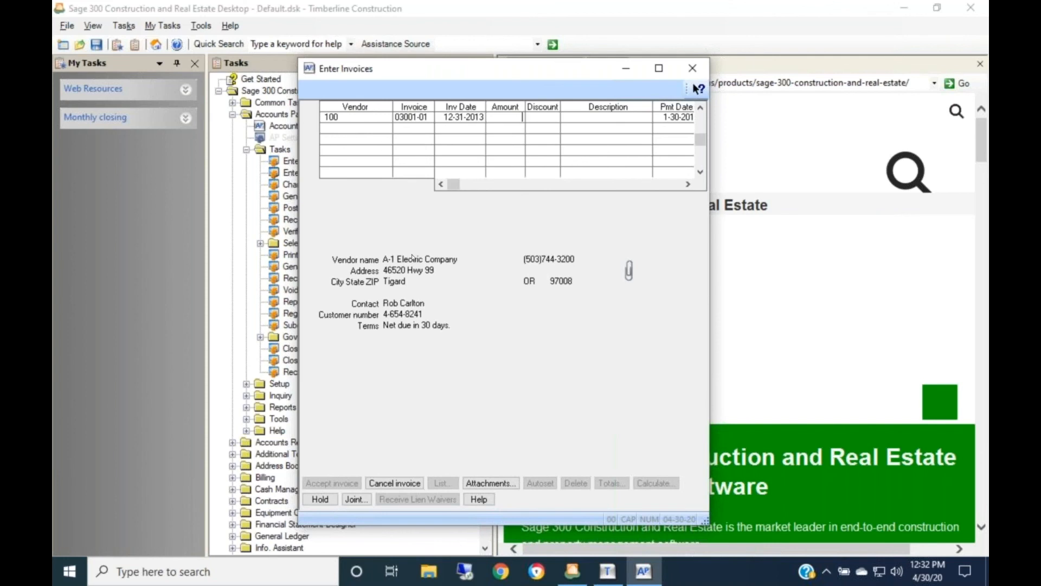
{"action": "type", "text": "0100"}
{"action": "key", "text": "Tab"}
{"action": "key", "text": "Tab"}
{"action": "key", "text": "Tab"}
{"action": "key", "text": "Tab"}
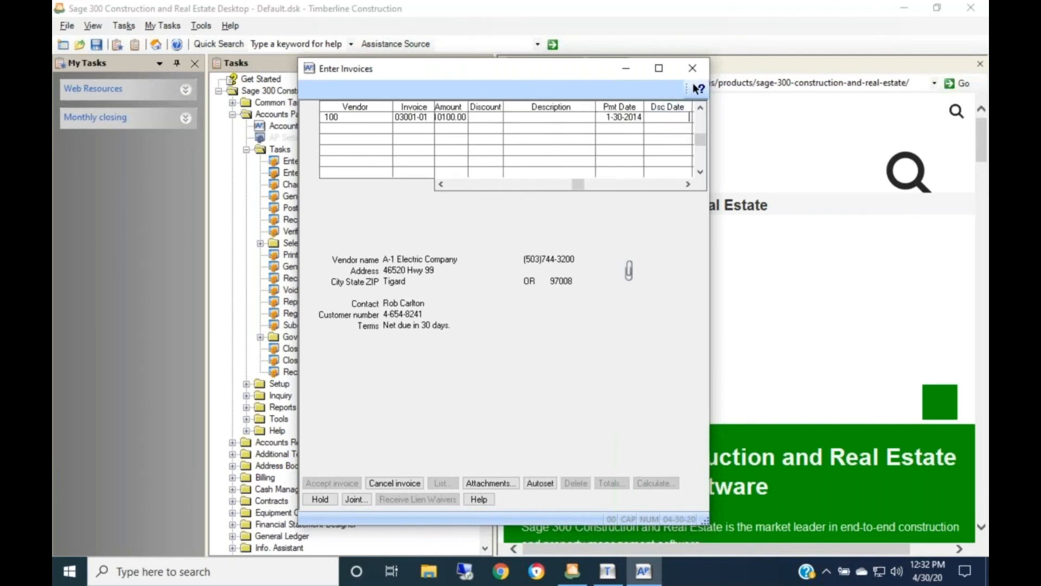
{"action": "key", "text": "Tab"}
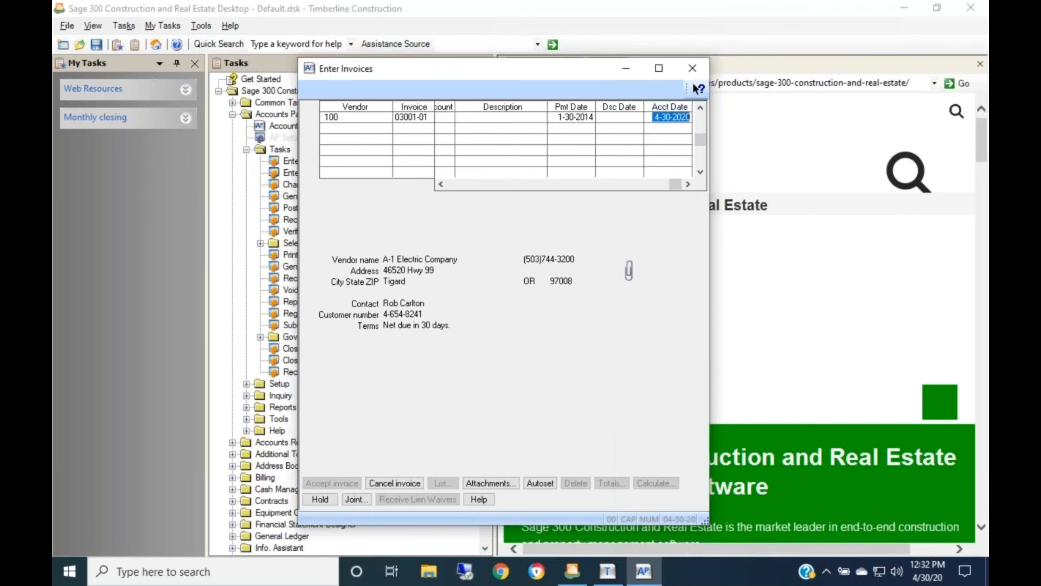
{"action": "type", "text": "123113"}
{"action": "key", "text": "Tab"}
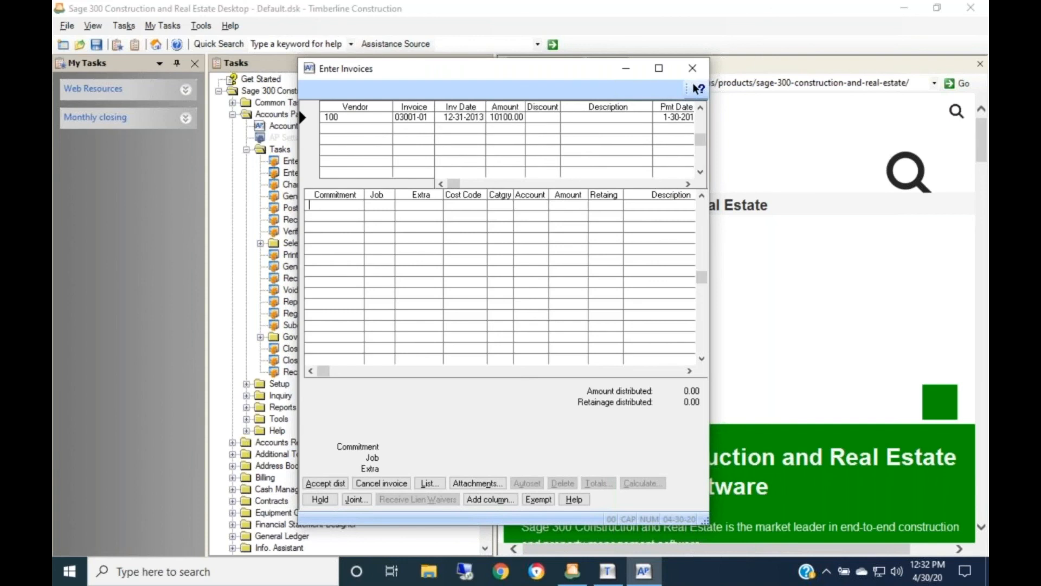
Step: Pick commitment 03001-99 on job 03-001 from the commitment list for the invoice distribution
{"action": "left_click", "coordinate": [429, 483]}
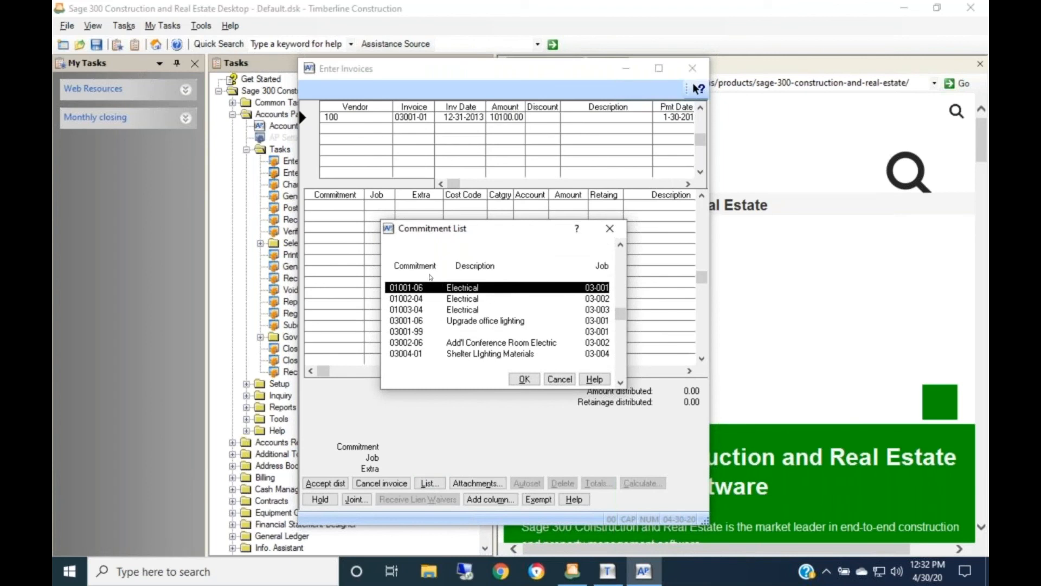
{"action": "left_click", "coordinate": [421, 333]}
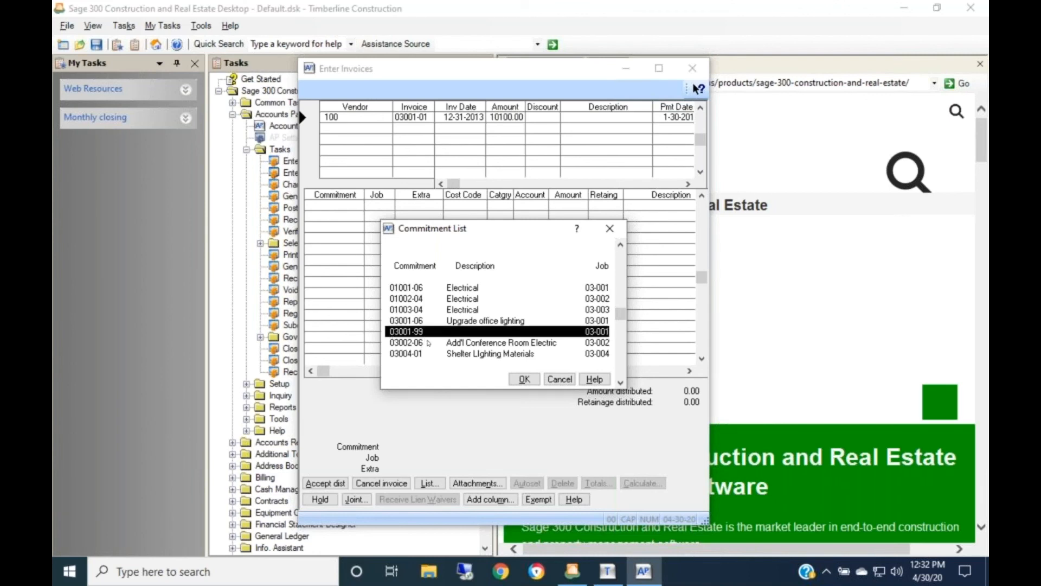
{"action": "left_click", "coordinate": [523, 379]}
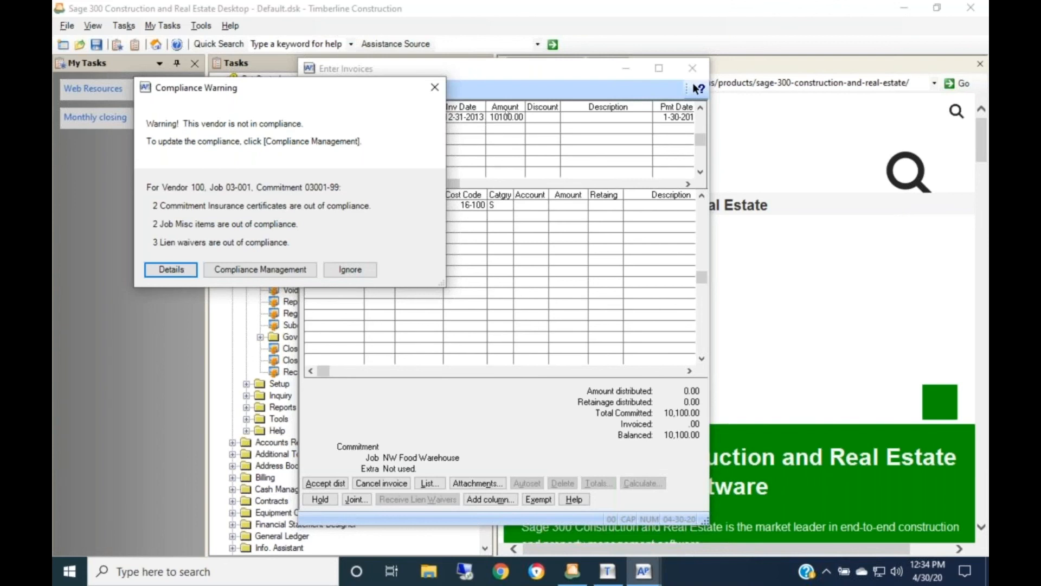
Step: Review the detailed compliance messages for commitment 03001-99, including the lien waiver line for commitment 03001-06, and ignore the warning
{"action": "left_click_drag", "start_coordinate": [401, 90], "coordinate": [404, 178]}
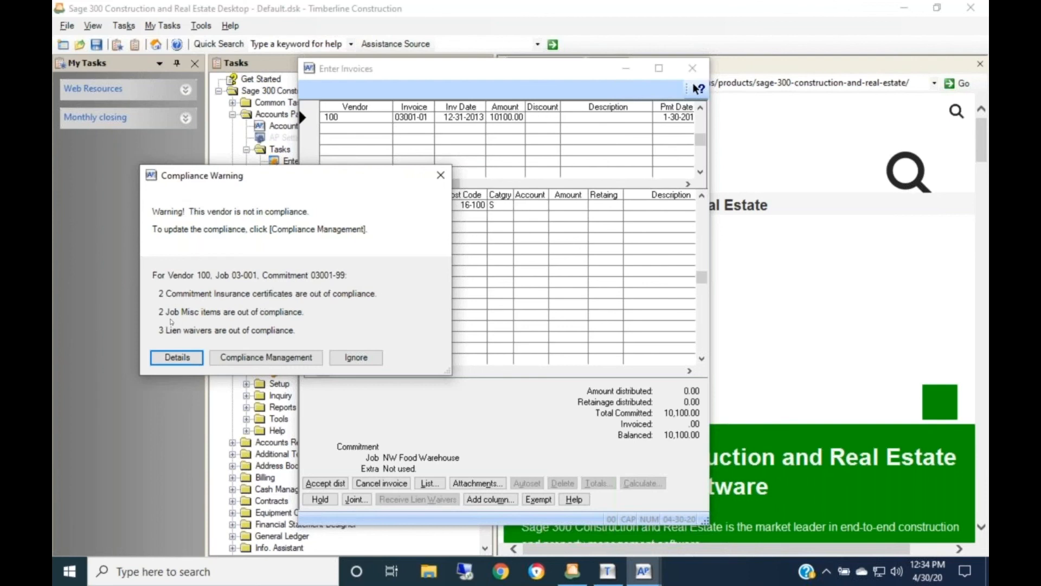
{"action": "left_click", "coordinate": [162, 359]}
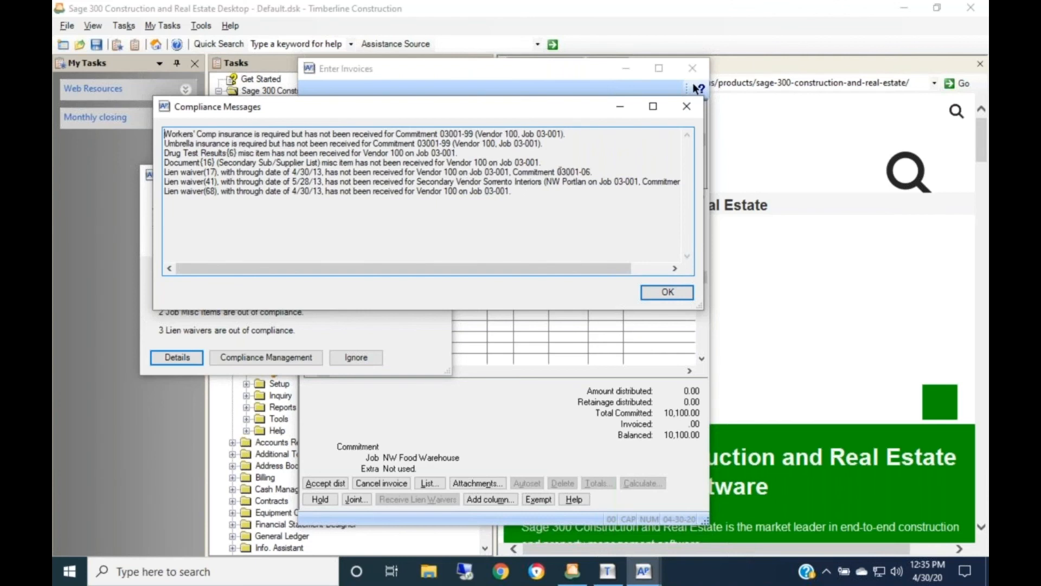
{"action": "left_click_drag", "start_coordinate": [558, 172], "coordinate": [591, 172]}
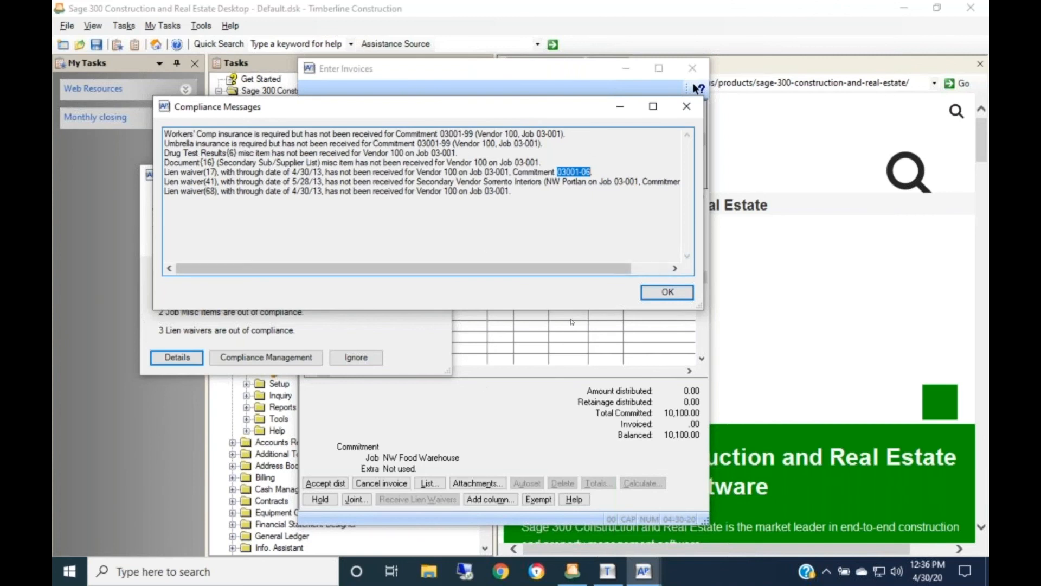
{"action": "left_click", "coordinate": [654, 294]}
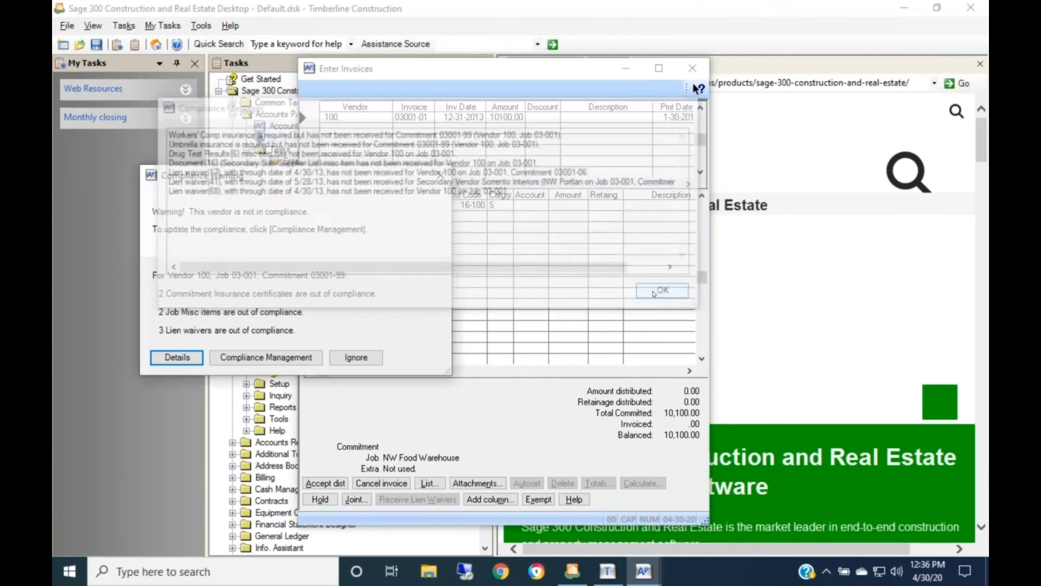
{"action": "left_click", "coordinate": [357, 358]}
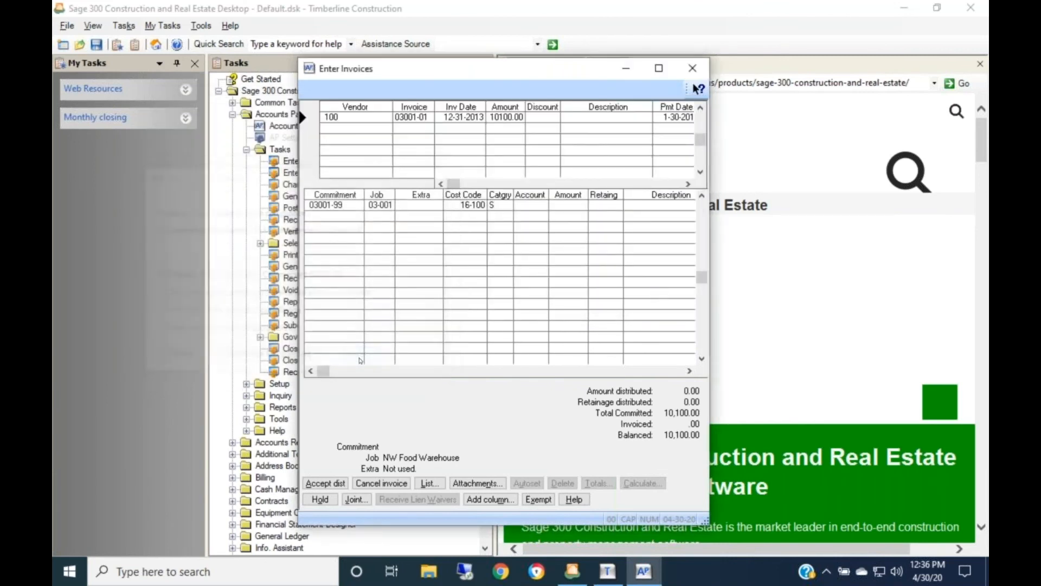
Step: Accept account 21-5002 and distribution amount 10100.00, allow future GL period posting without further warnings, and check the invoice's accounting date
{"action": "key", "text": "Return"}
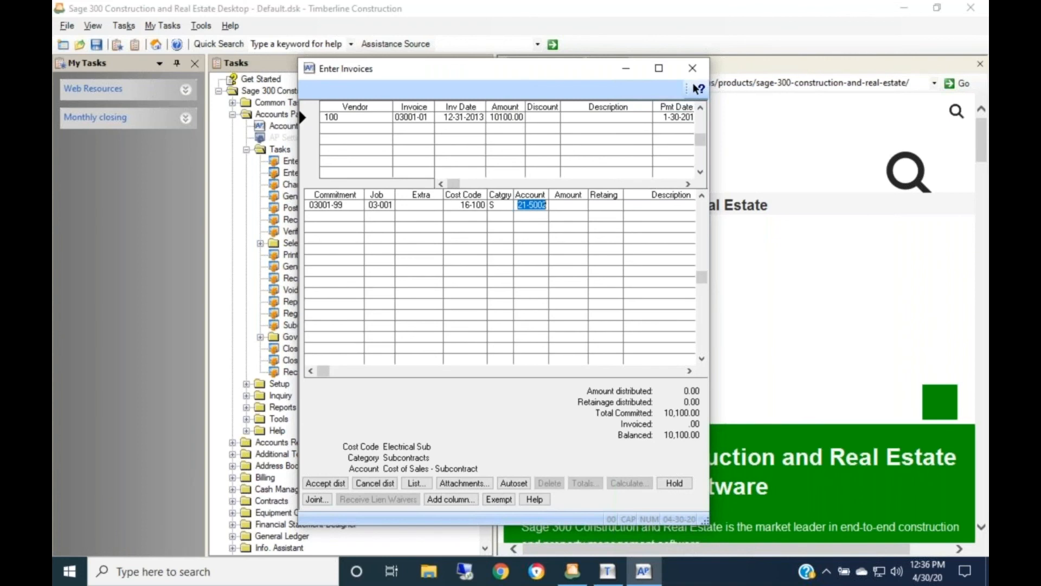
{"action": "key", "text": "Tab"}
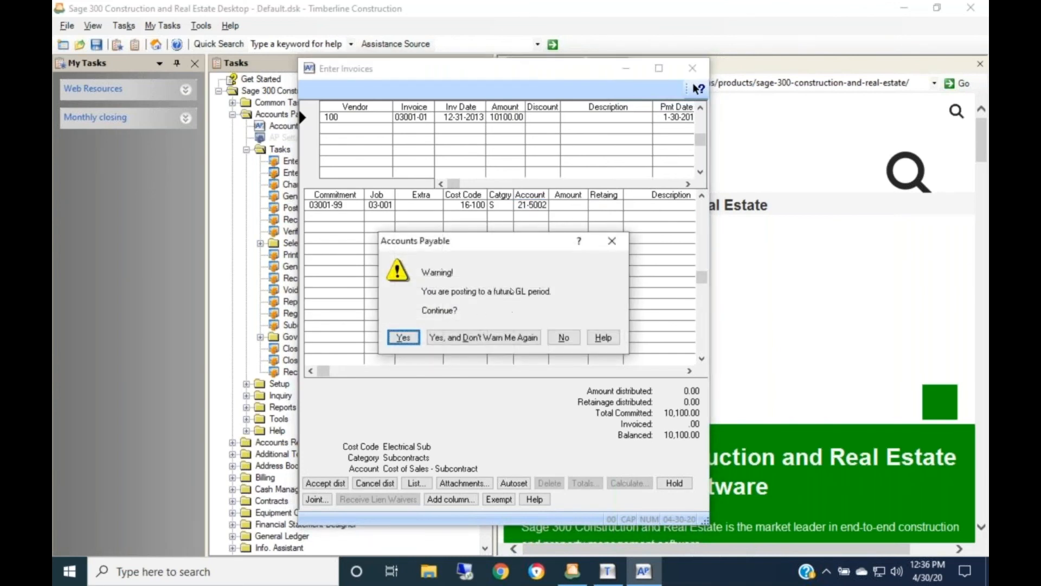
{"action": "left_click", "coordinate": [459, 339]}
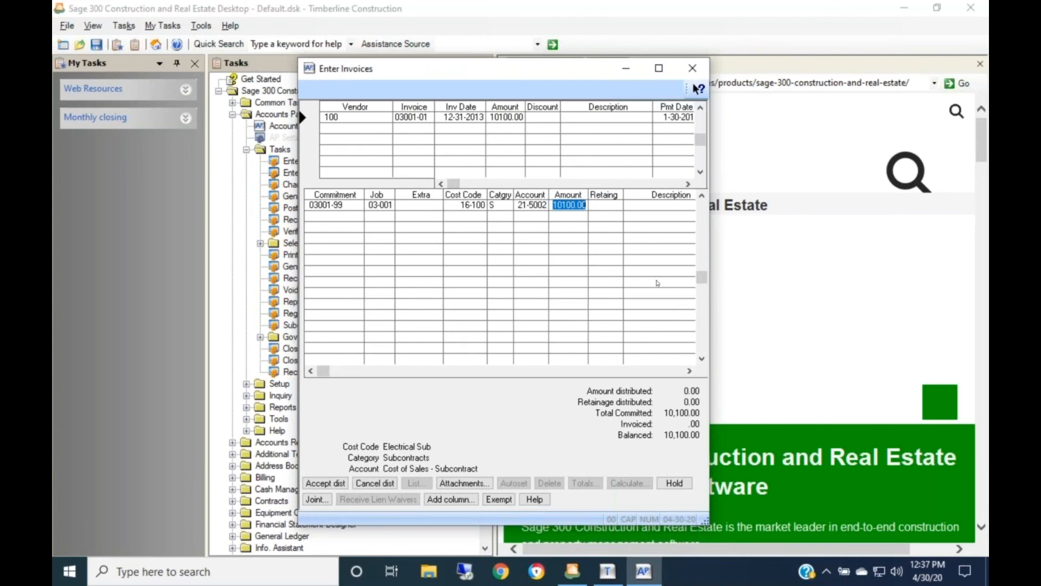
{"action": "left_click", "coordinate": [688, 184]}
{"action": "left_click", "coordinate": [688, 184]}
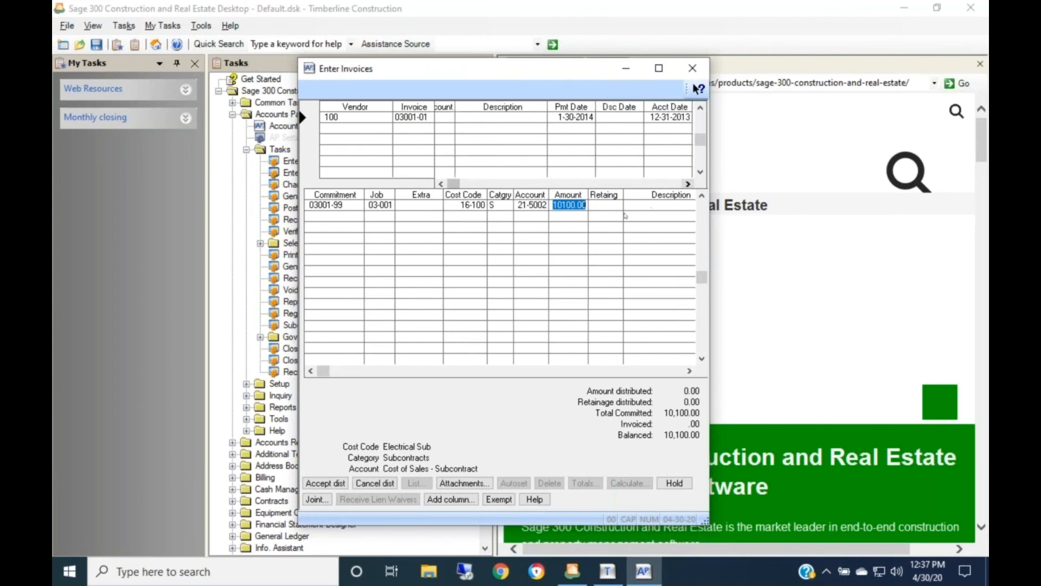
{"action": "key", "text": "Tab"}
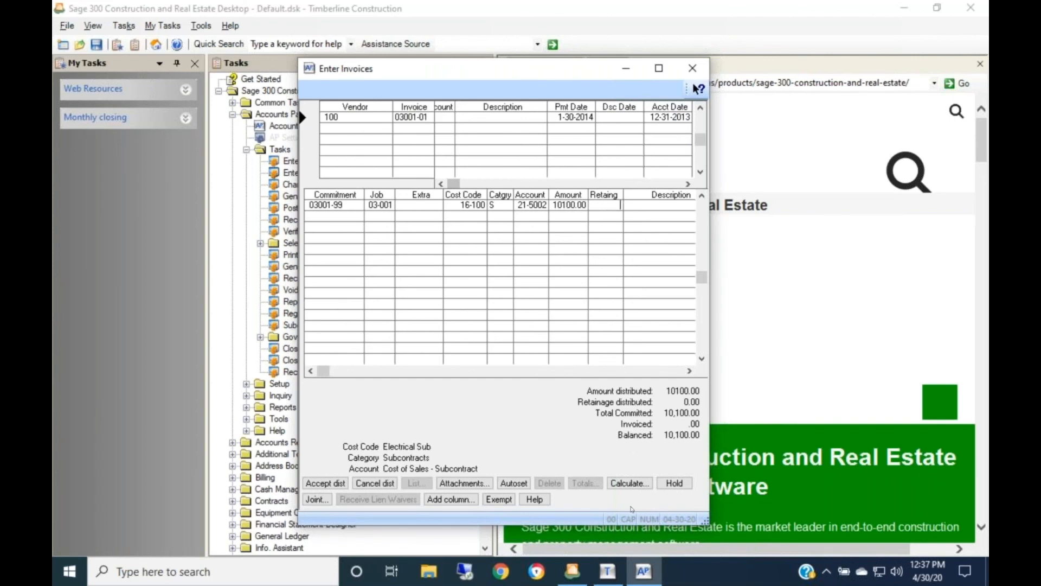
Step: Calculate the distribution's retainage at 10 percent of 10100.00 and apply it
{"action": "left_click", "coordinate": [629, 483]}
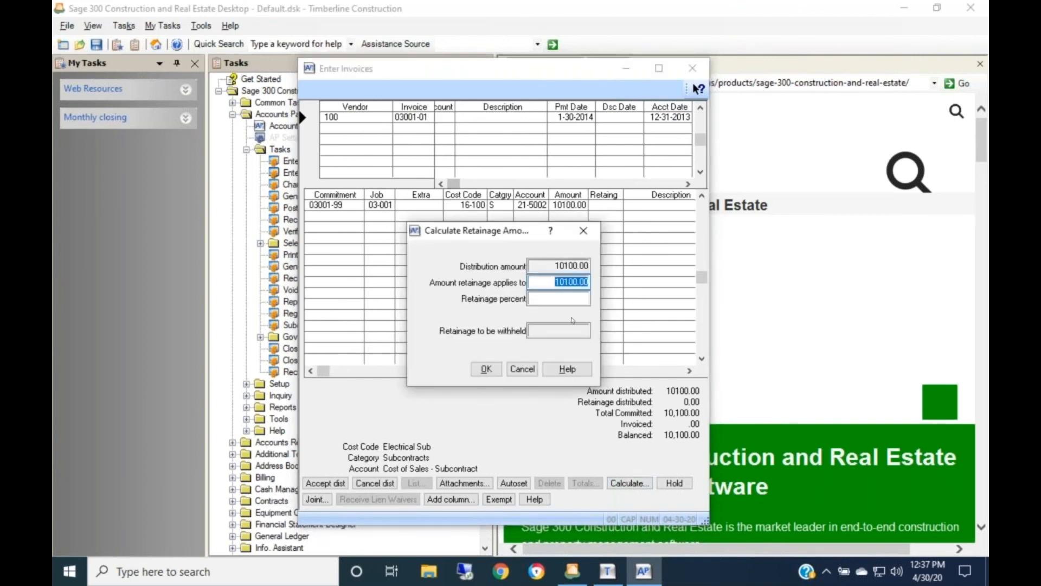
{"action": "left_click", "coordinate": [559, 297]}
{"action": "type", "text": "10.00"}
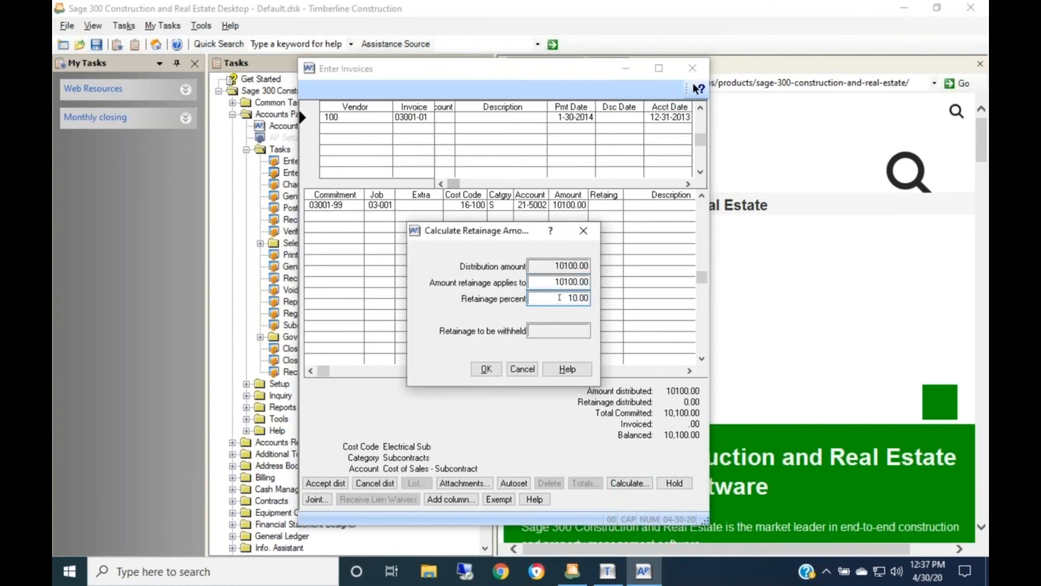
{"action": "key", "text": "Tab"}
{"action": "left_click", "coordinate": [487, 369]}
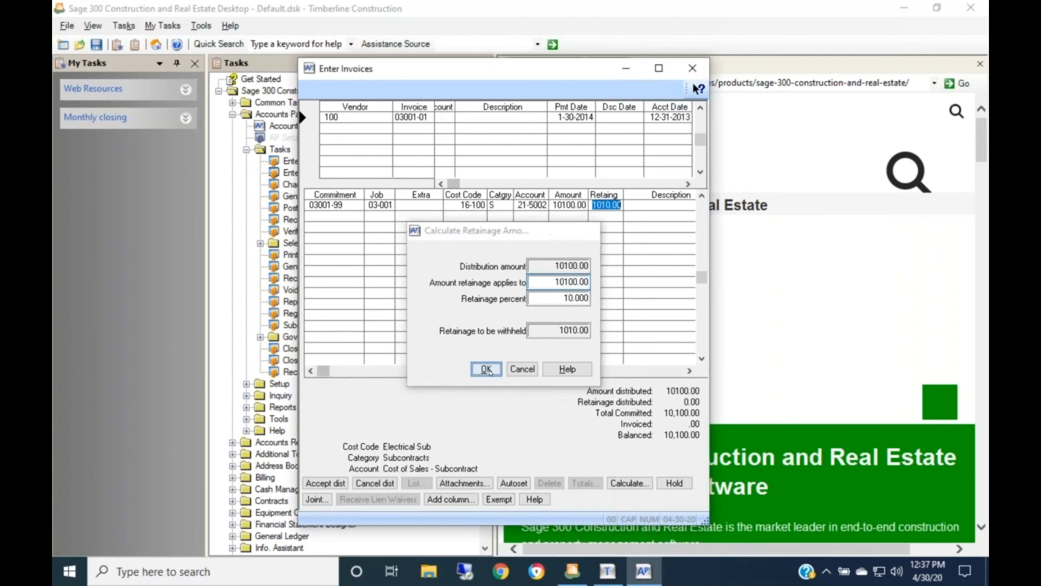
Step: Complete the distribution line with the description blank and the default approval ID, and accept the invoice
{"action": "key", "text": "Tab"}
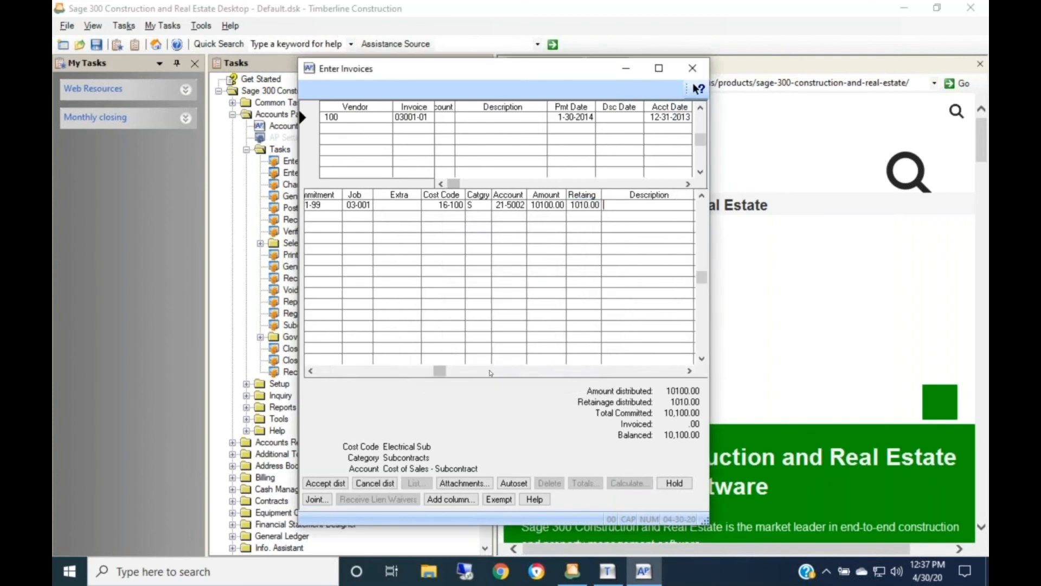
{"action": "key", "text": "Tab"}
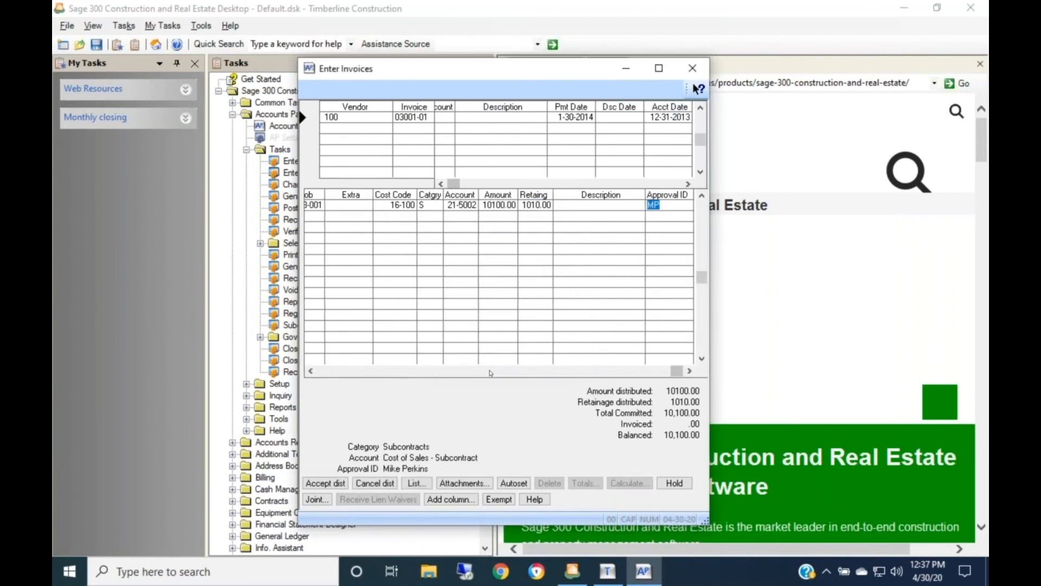
{"action": "key", "text": "Tab"}
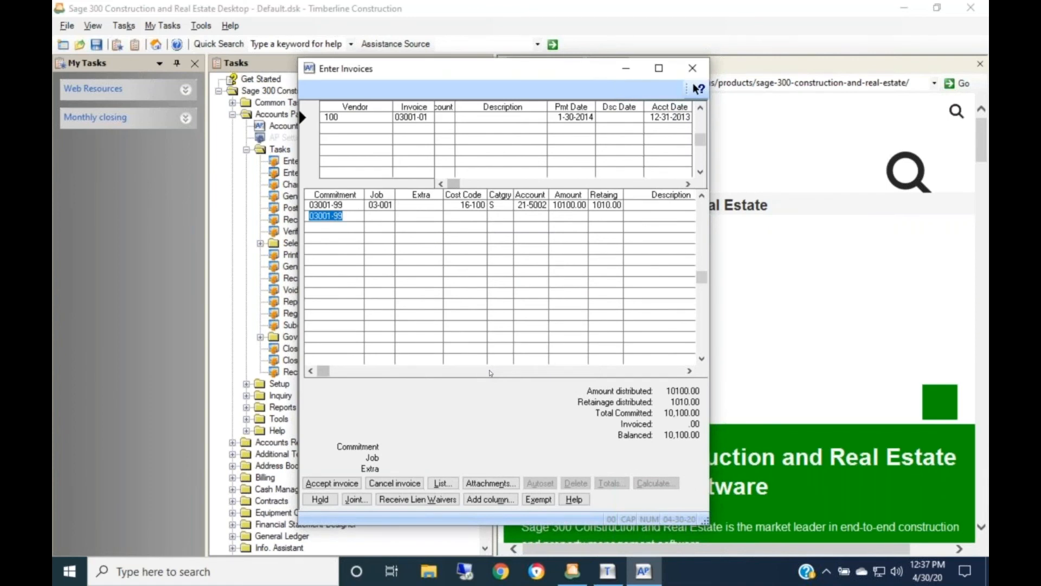
{"action": "left_click", "coordinate": [328, 482]}
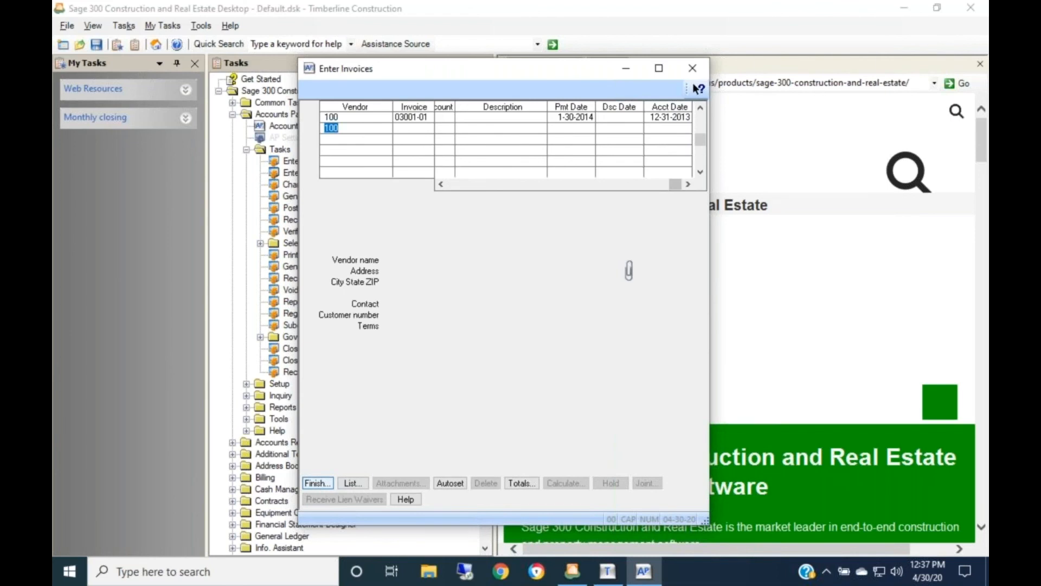
Step: Finish invoice entry with the journal sent to the print file, and post the invoices
{"action": "left_click", "coordinate": [315, 483]}
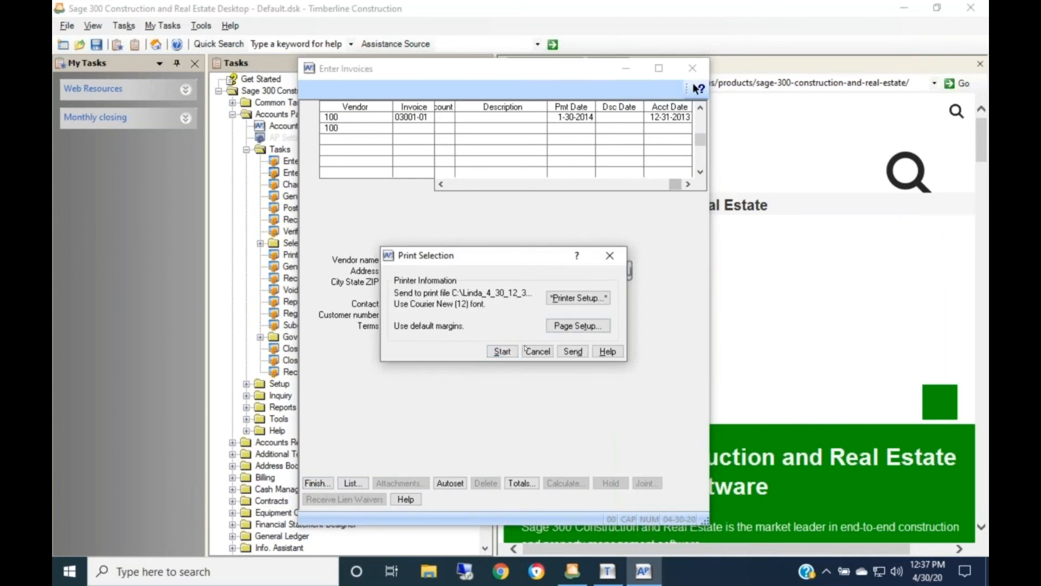
{"action": "left_click", "coordinate": [503, 352]}
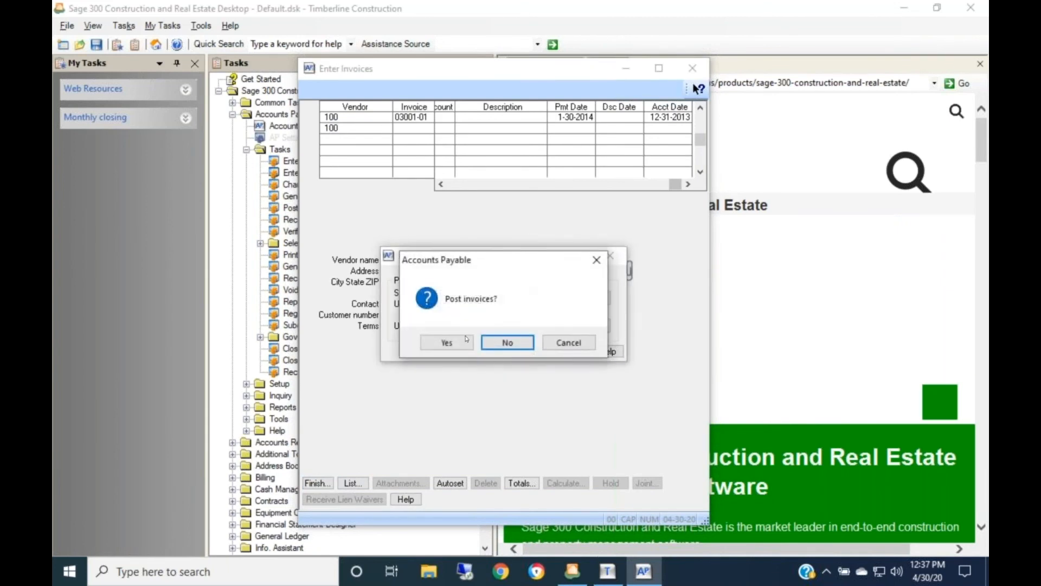
{"action": "left_click", "coordinate": [454, 344]}
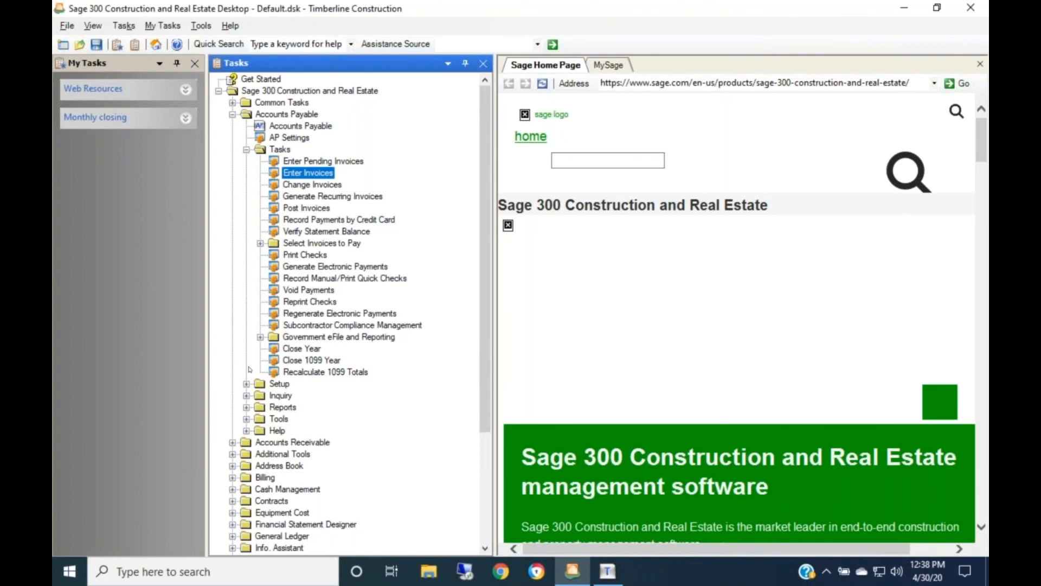
Step: Load vendor 100, A-1 Electric Company, in the Accounts Payable vendor setup and show its insurance and compliance settings
{"action": "left_click", "coordinate": [246, 384]}
{"action": "left_click", "coordinate": [286, 396]}
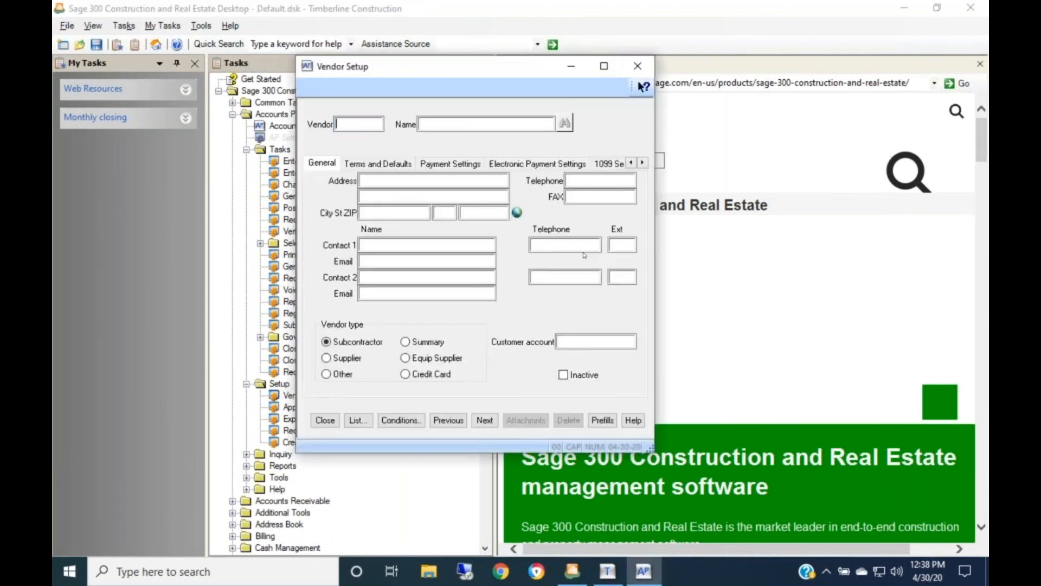
{"action": "type", "text": "100"}
{"action": "key", "text": "Tab"}
{"action": "key", "text": "Tab"}
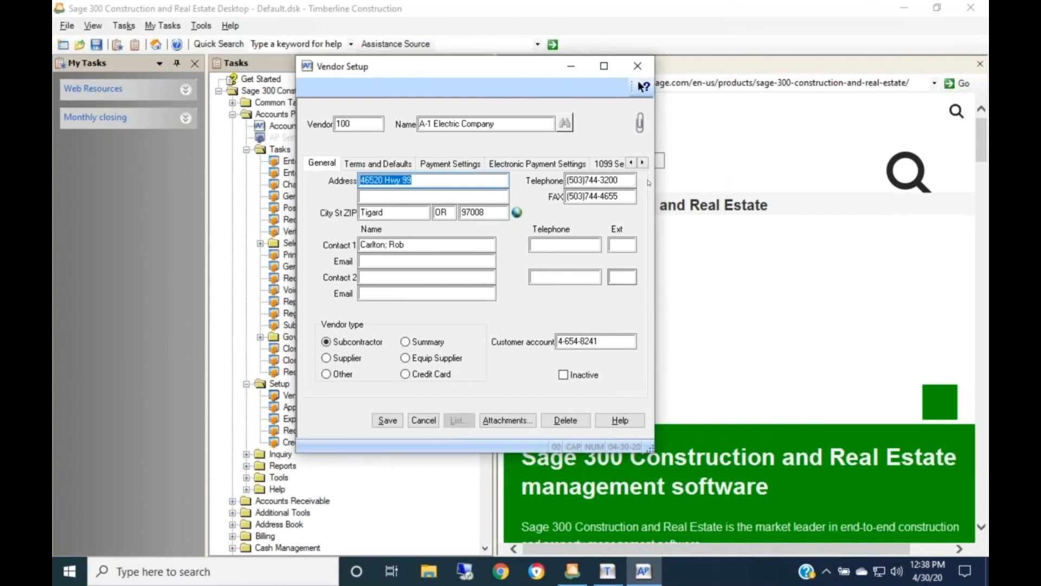
{"action": "left_click", "coordinate": [643, 163]}
{"action": "left_click", "coordinate": [643, 163]}
{"action": "left_click", "coordinate": [642, 164]}
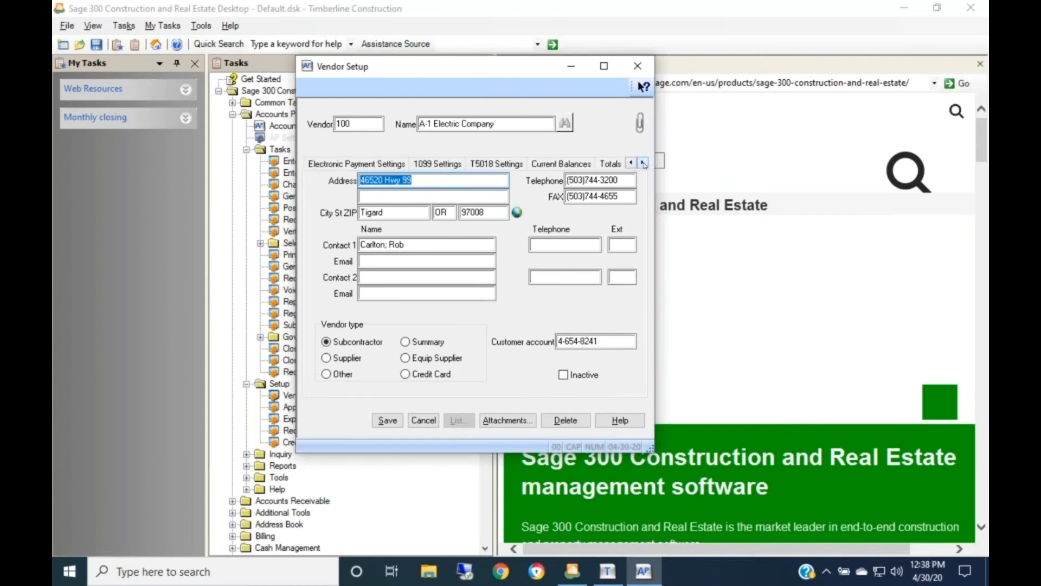
{"action": "left_click", "coordinate": [643, 163]}
{"action": "left_click", "coordinate": [580, 168]}
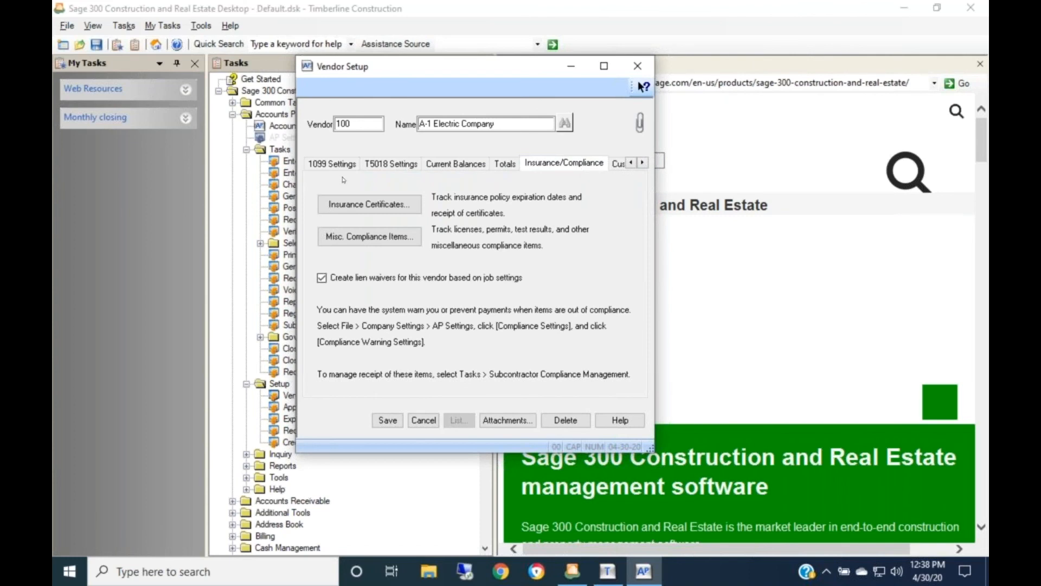
Step: Review the vendor's insurance certificates for liability, automobile, umbrella and worker's coverage, and leave vendor setup without saving
{"action": "left_click", "coordinate": [343, 206]}
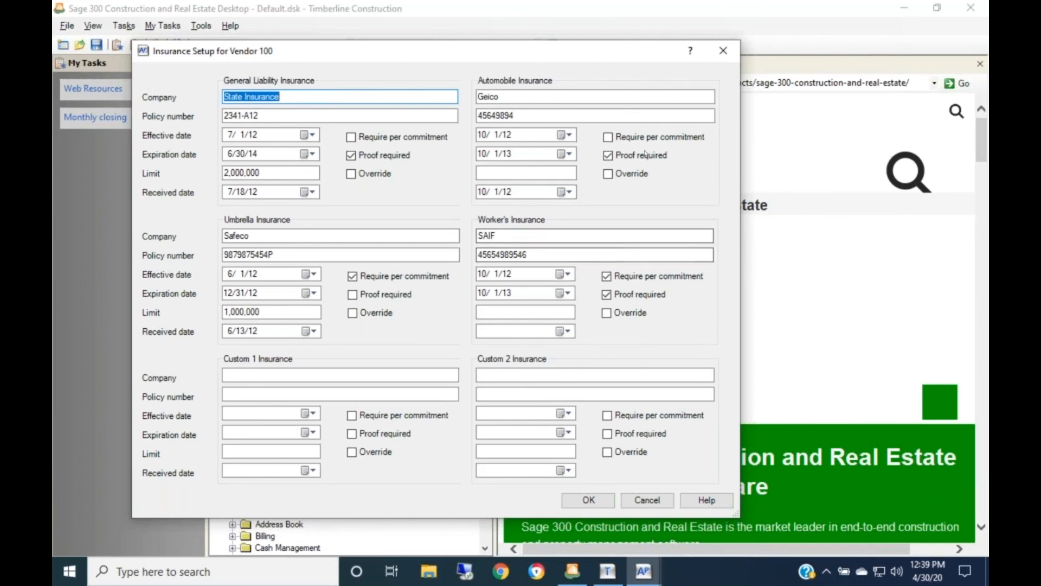
{"action": "left_click", "coordinate": [647, 500]}
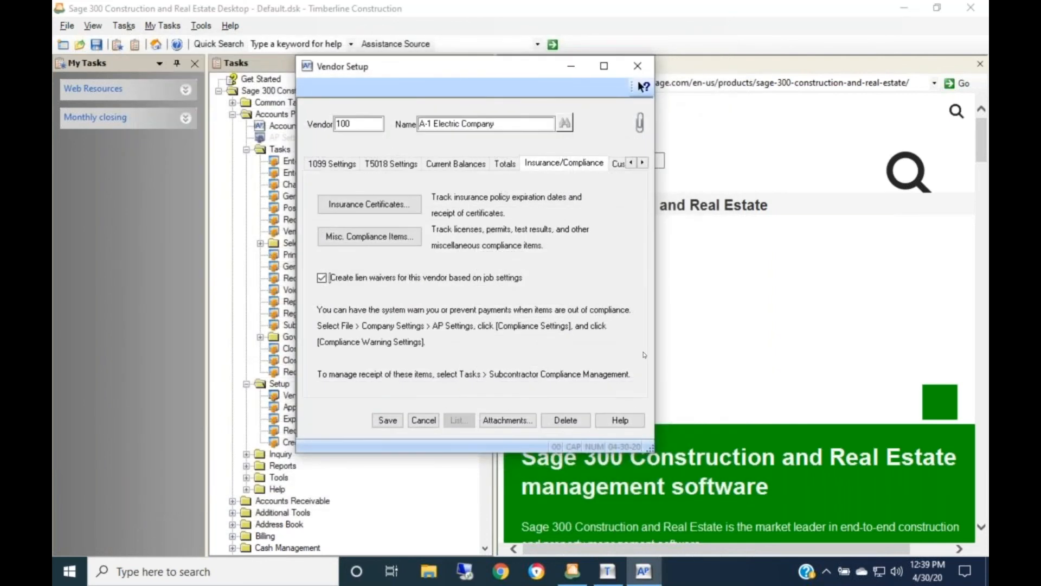
{"action": "left_click", "coordinate": [415, 421]}
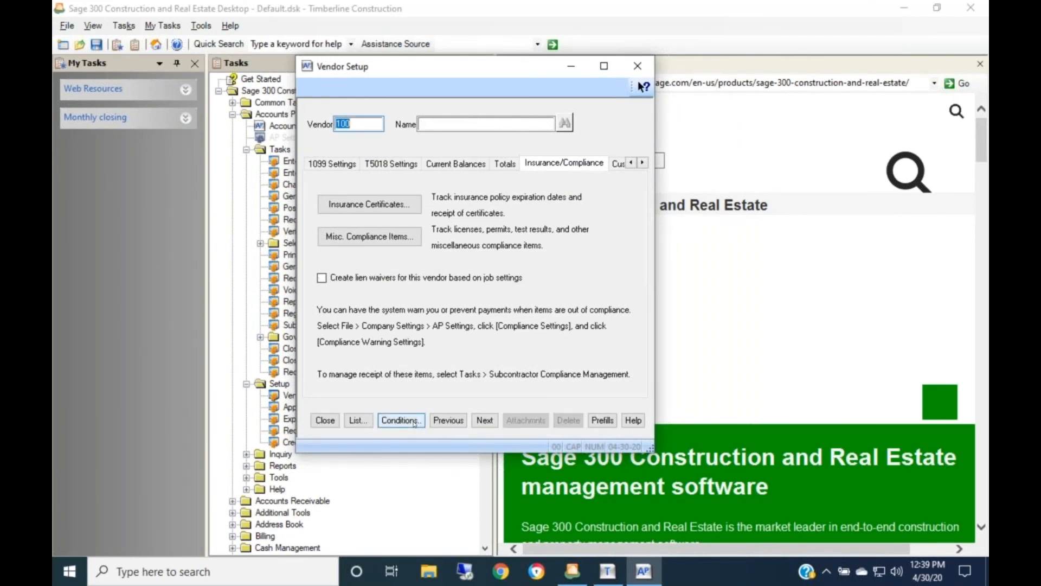
{"action": "left_click", "coordinate": [326, 419]}
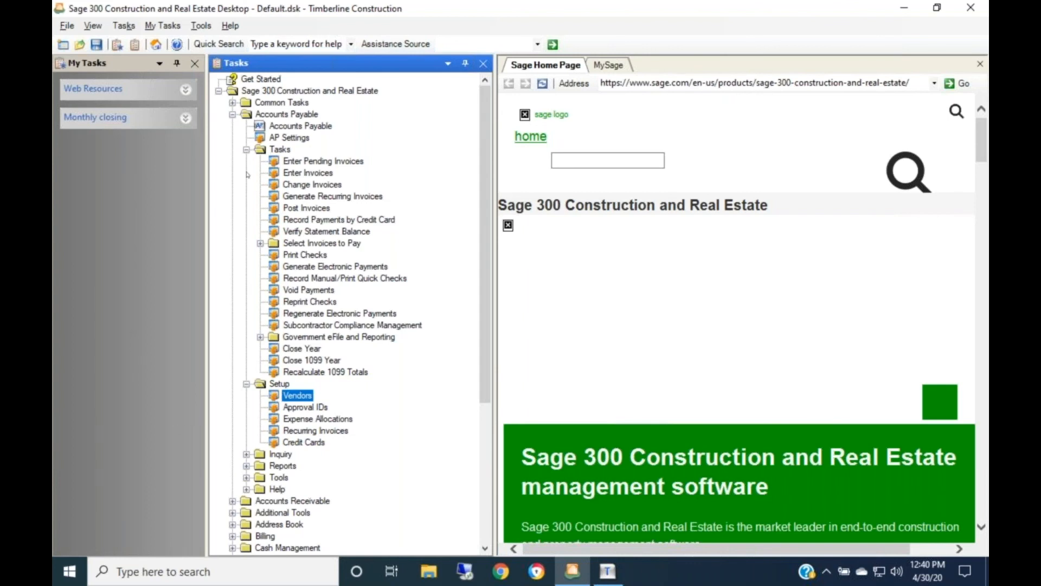
Step: Open the compliance settings within the Accounts Payable settings
{"action": "left_click", "coordinate": [247, 150]}
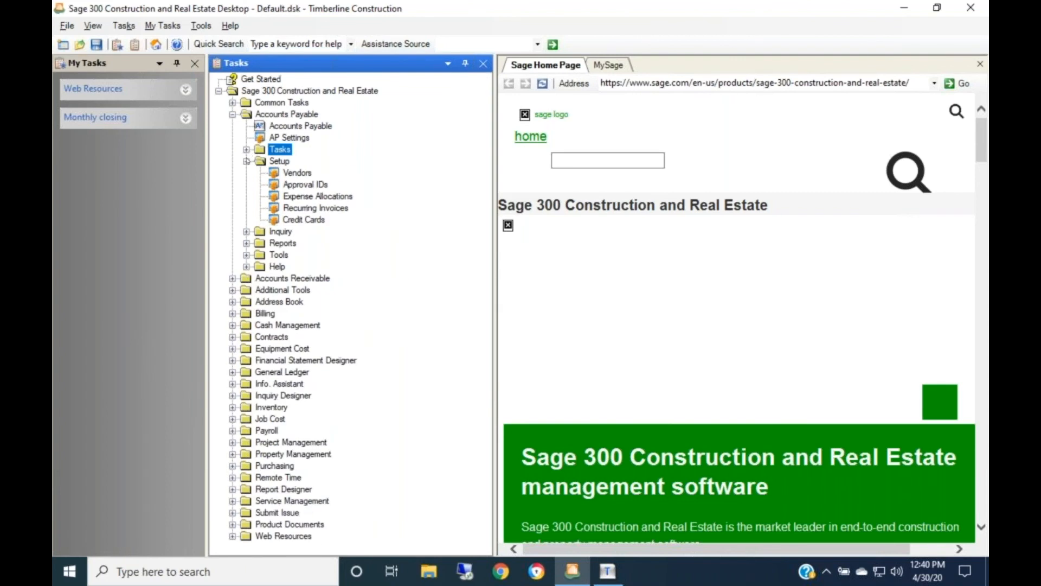
{"action": "left_click", "coordinate": [247, 161]}
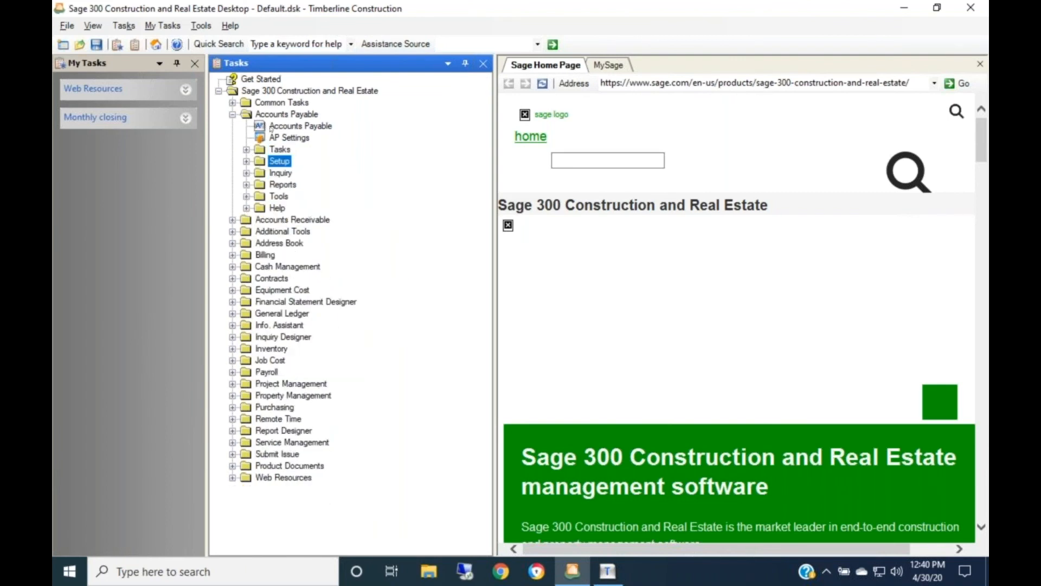
{"action": "left_click", "coordinate": [283, 139]}
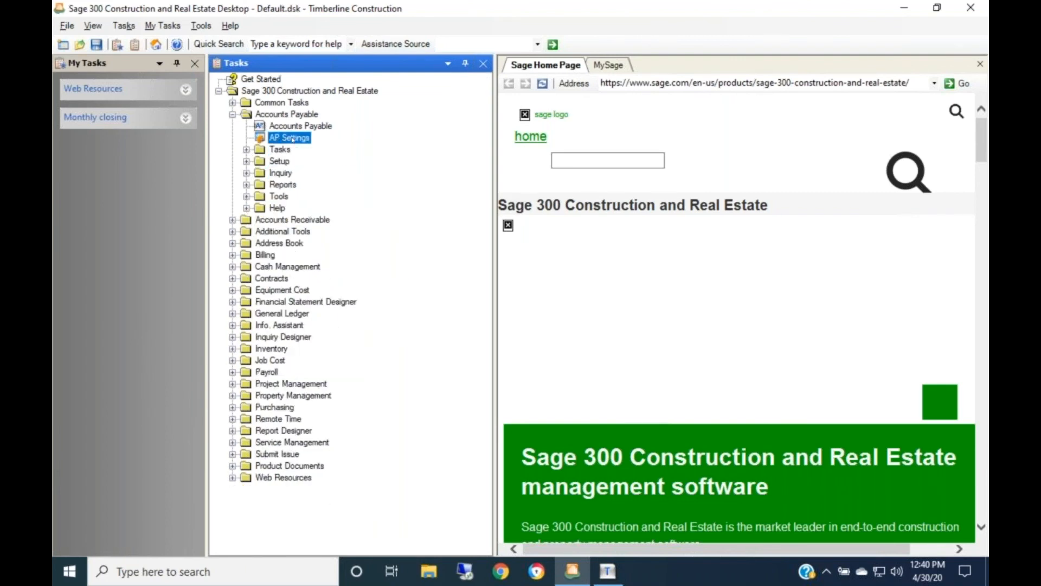
{"action": "double_click", "coordinate": [293, 139]}
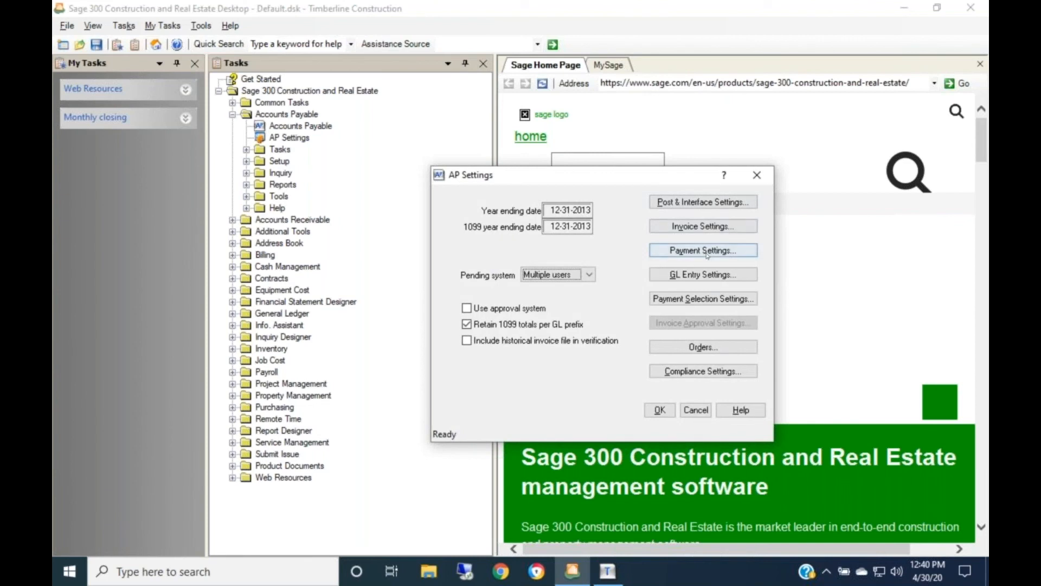
{"action": "left_click", "coordinate": [661, 372]}
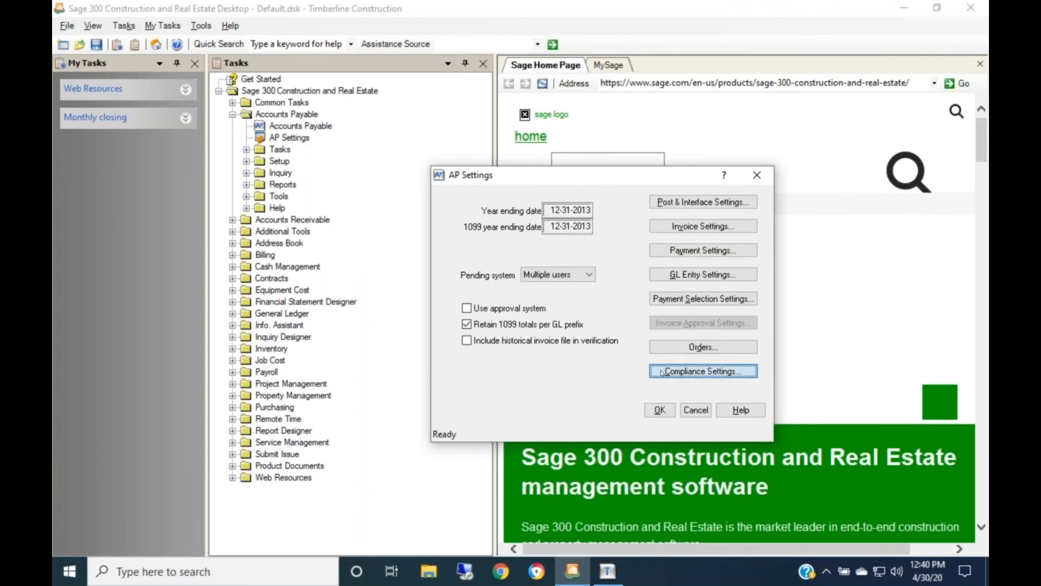
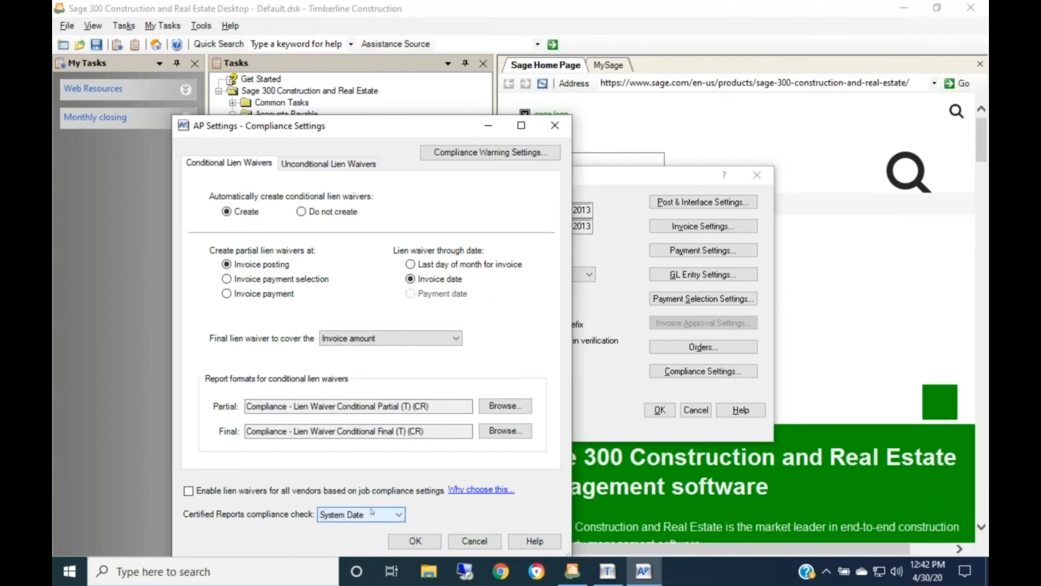
Step: Examine the date options for the certified reports compliance check, and view the unconditional lien waiver settings
{"action": "left_click", "coordinate": [398, 518]}
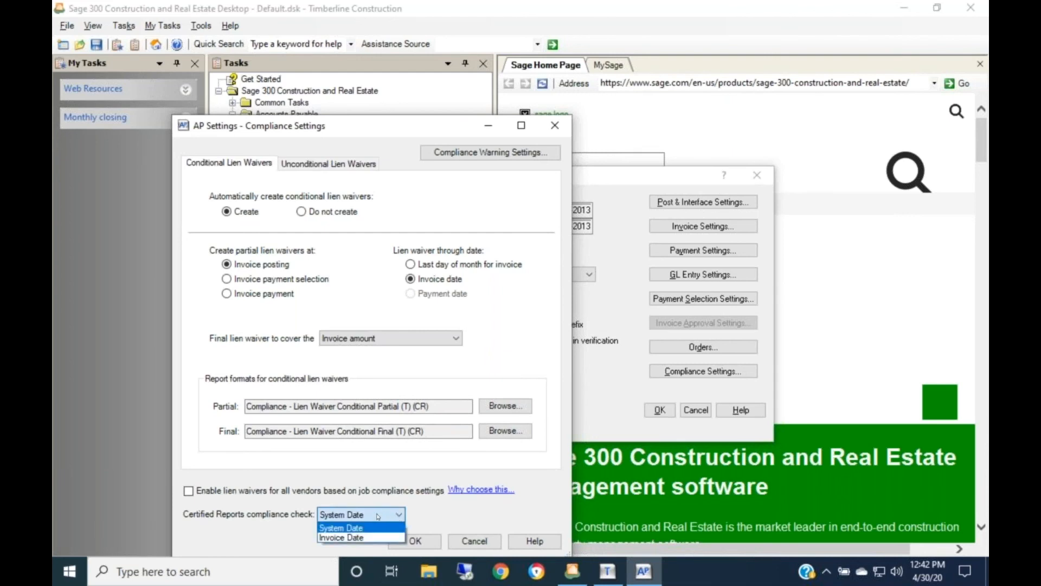
{"action": "left_click", "coordinate": [378, 516]}
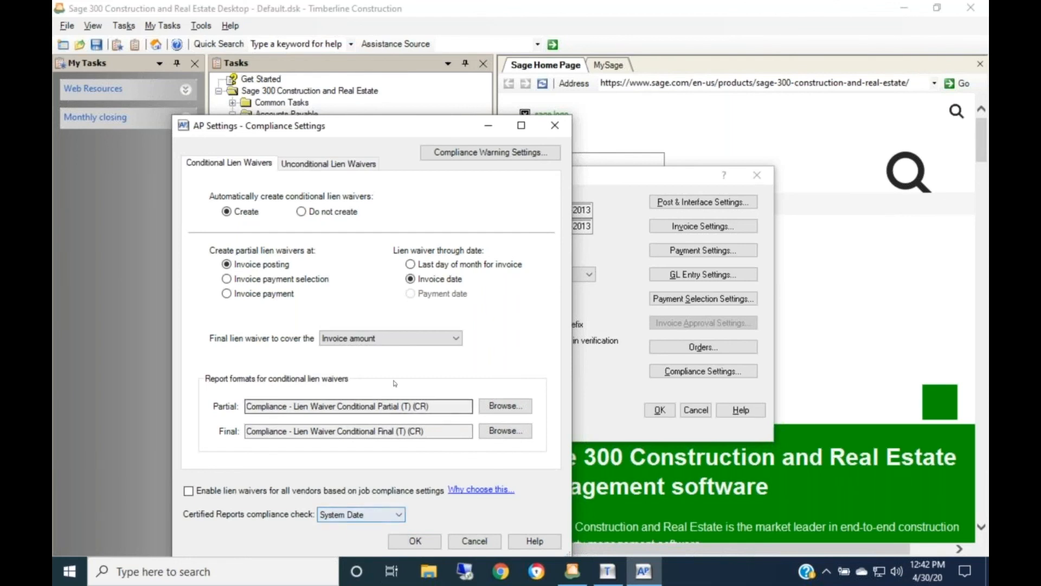
{"action": "left_click", "coordinate": [310, 164]}
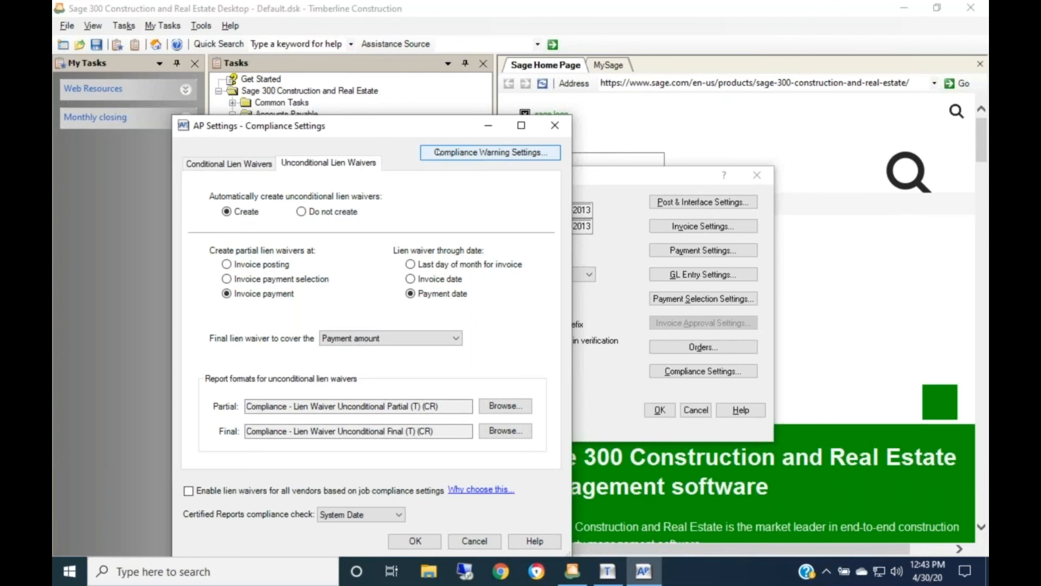
Step: Review the compliance warning settings for lien waivers, certified reports, insurance and miscellaneous items, cancel them, and close the AP settings
{"action": "left_click", "coordinate": [435, 153]}
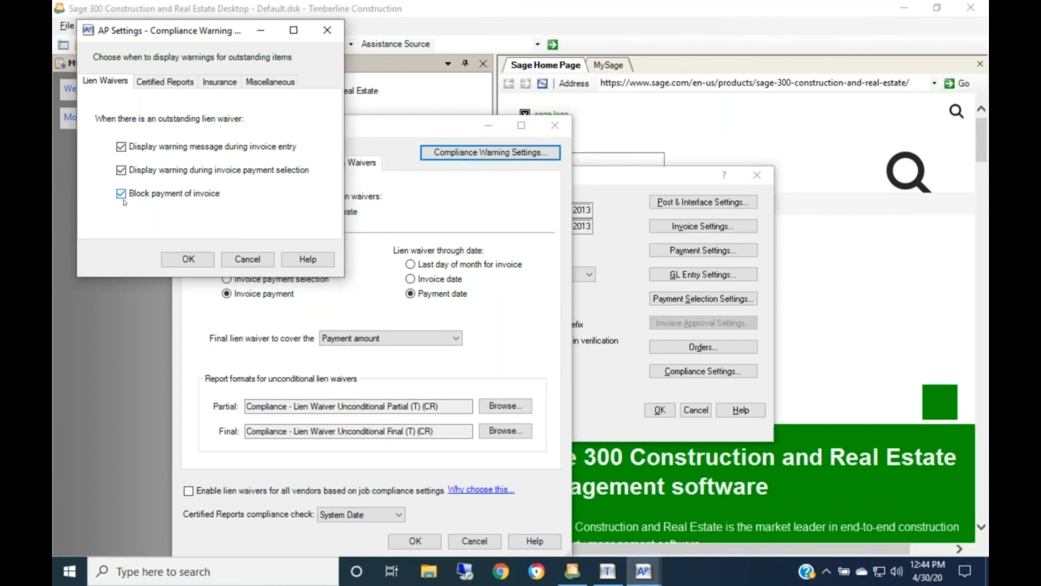
{"action": "left_click", "coordinate": [159, 82]}
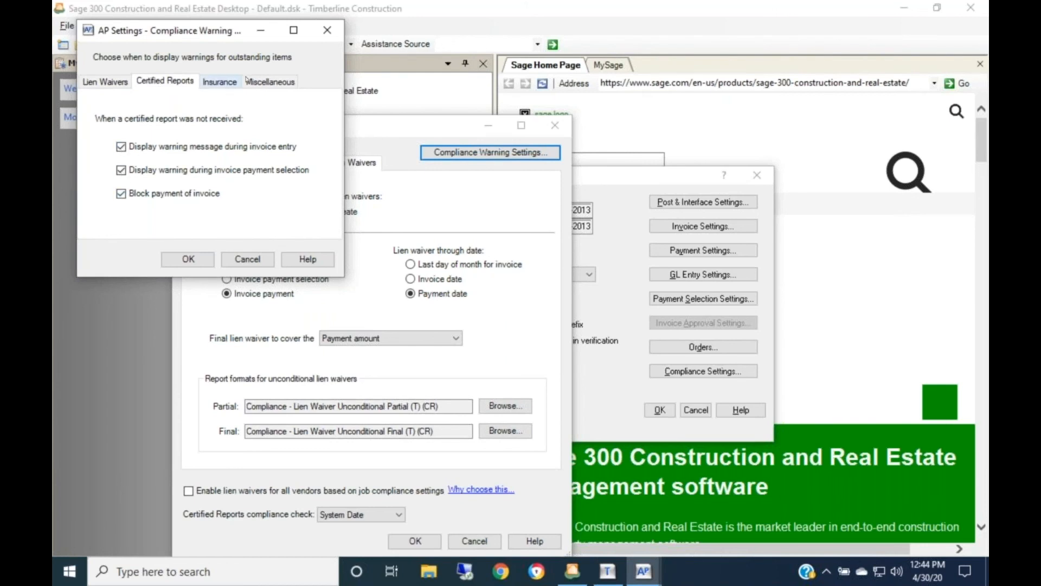
{"action": "left_click", "coordinate": [221, 82]}
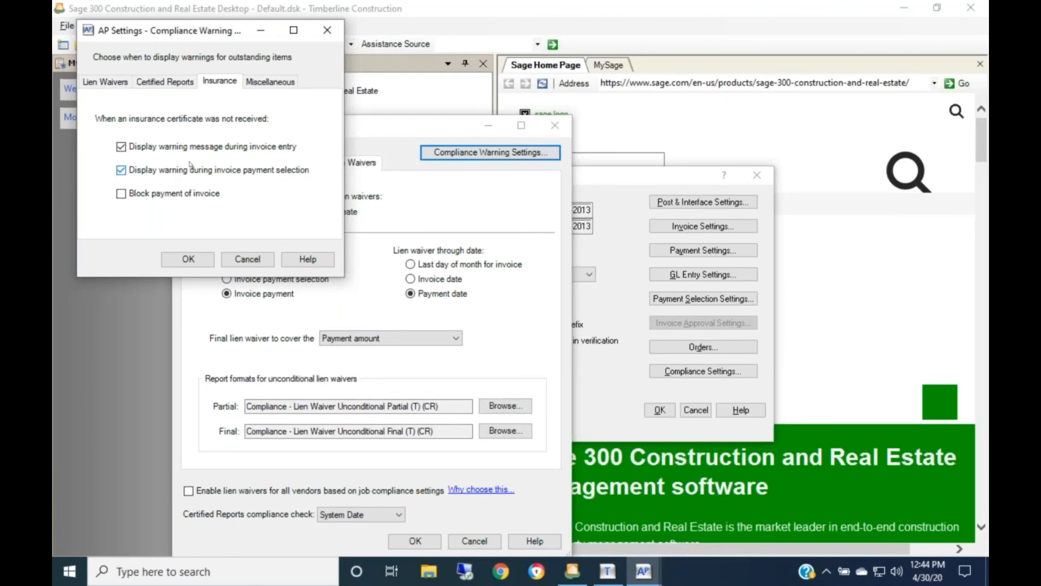
{"action": "left_click", "coordinate": [266, 82]}
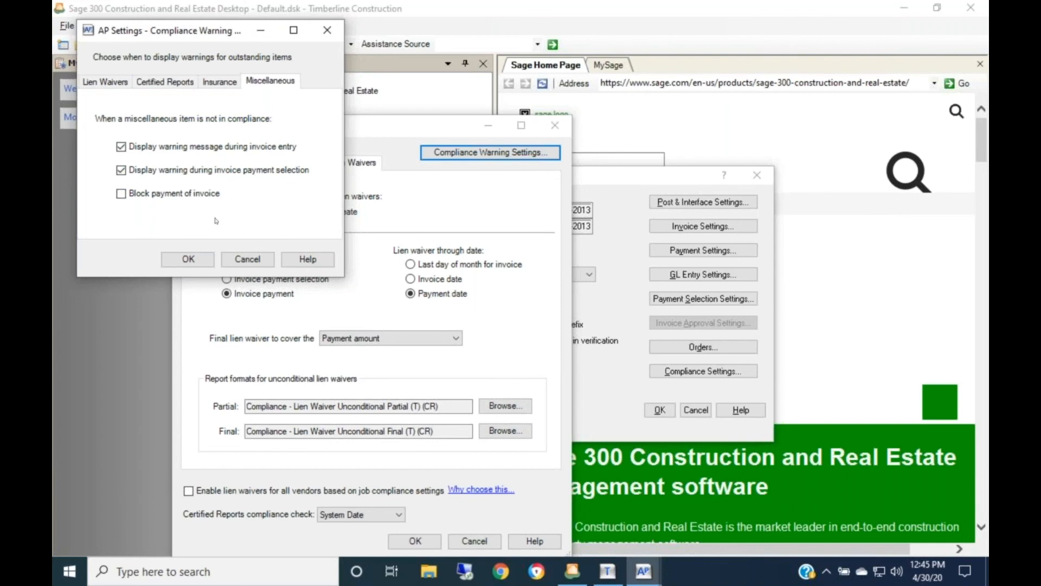
{"action": "left_click", "coordinate": [235, 260]}
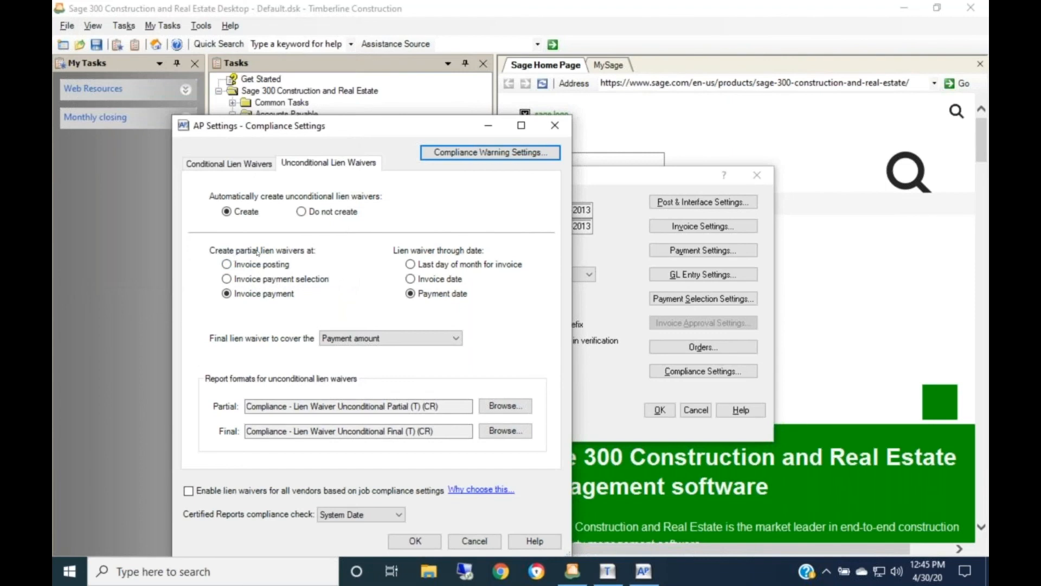
{"action": "left_click", "coordinate": [402, 547]}
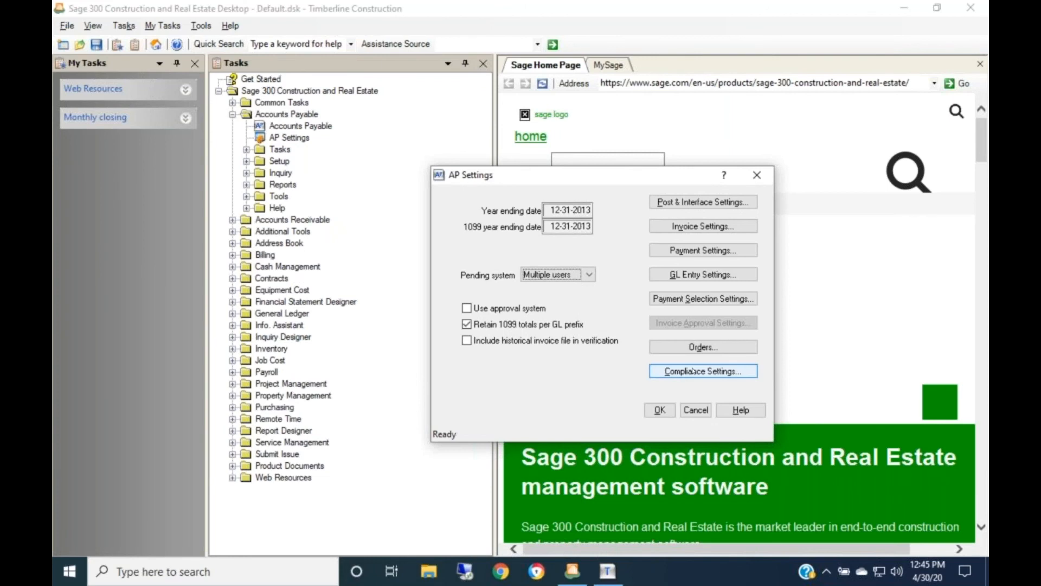
{"action": "left_click", "coordinate": [657, 410]}
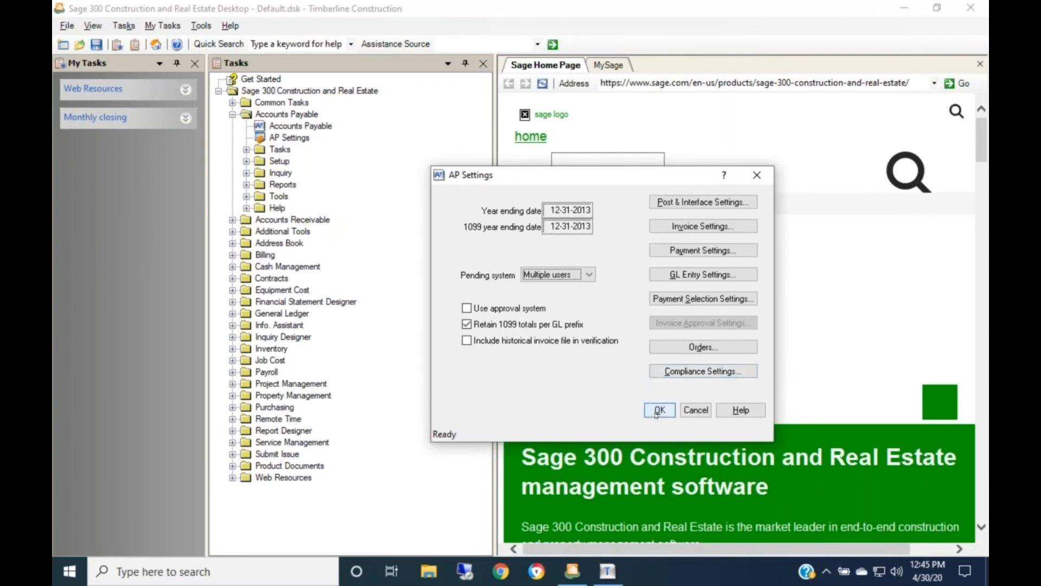
{"action": "left_click", "coordinate": [657, 410]}
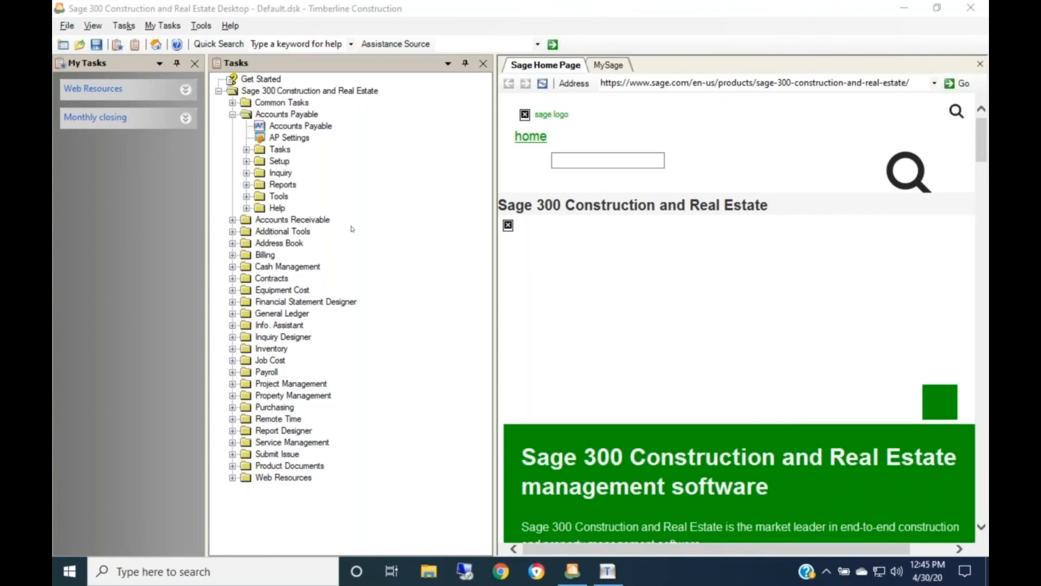
Step: Browse the Common Tasks file functions to the Company Settings folder
{"action": "left_click", "coordinate": [232, 115]}
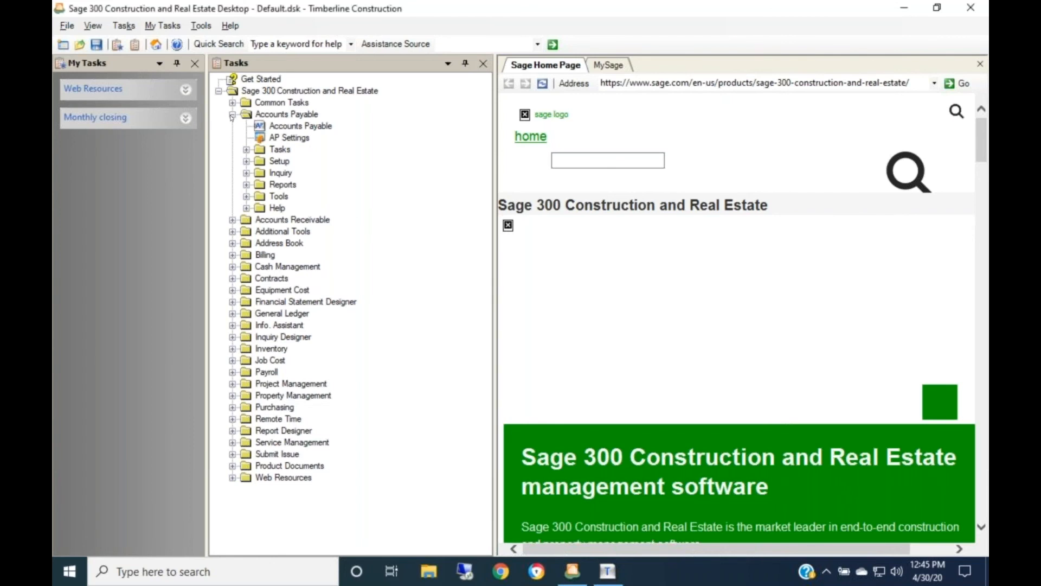
{"action": "left_click", "coordinate": [231, 102]}
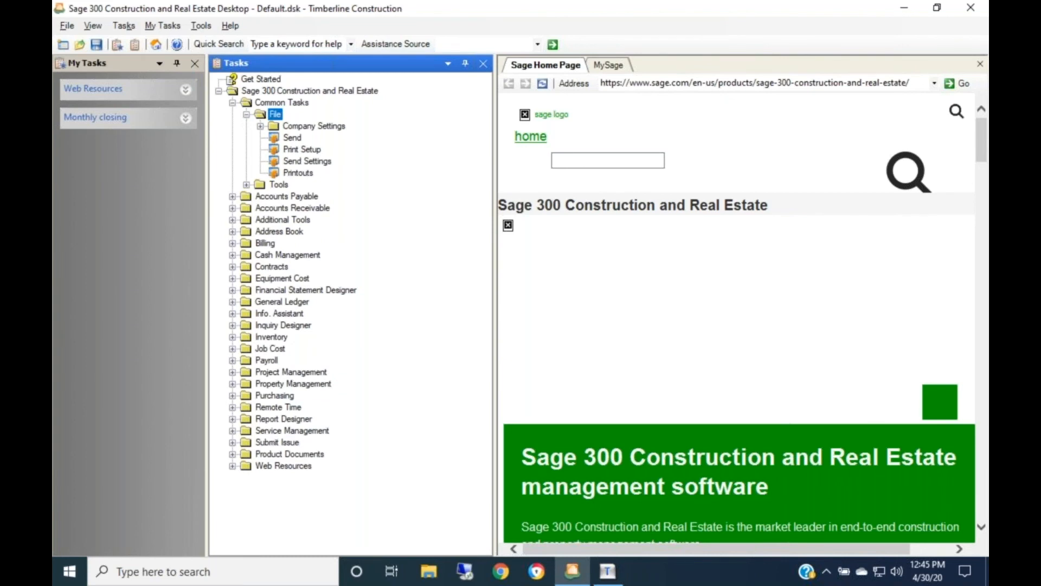
{"action": "left_click", "coordinate": [271, 126]}
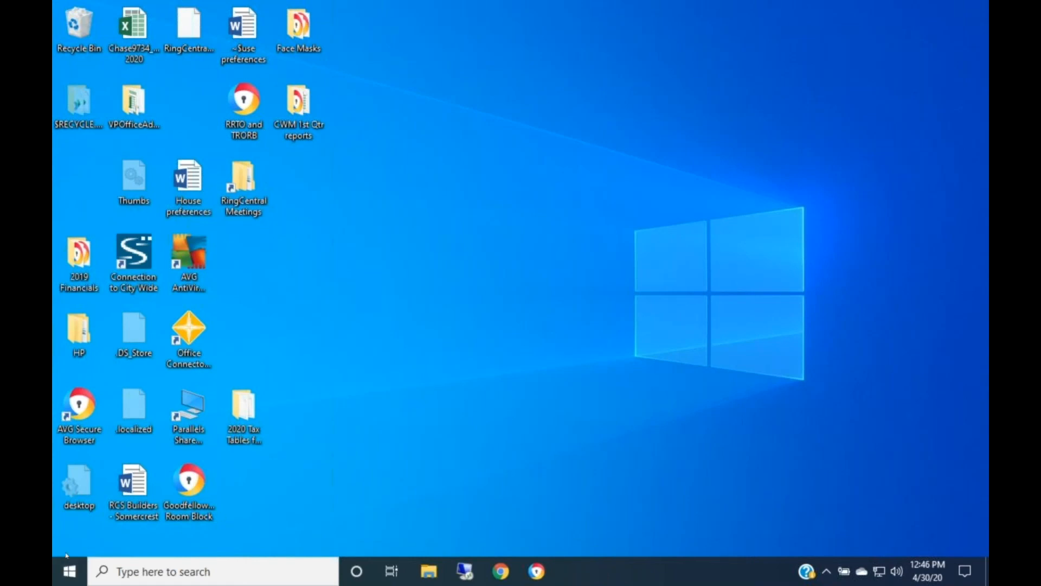
Step: Start the Sage 300 Construction and Real Estate Desktop and open Custom Descriptions from the Common Tasks company settings
{"action": "left_click", "coordinate": [65, 574]}
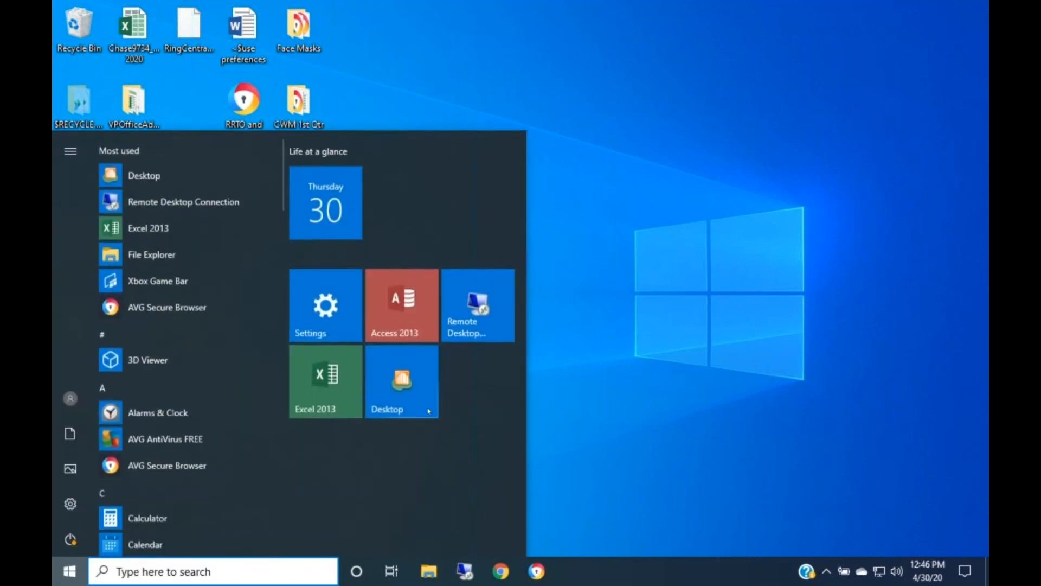
{"action": "left_click", "coordinate": [425, 402]}
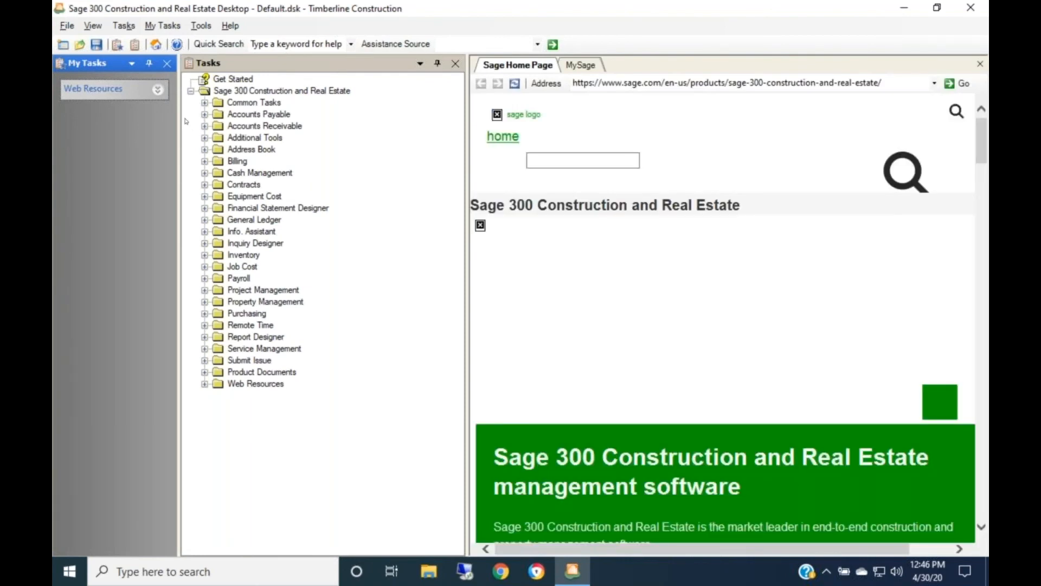
{"action": "left_click", "coordinate": [206, 103]}
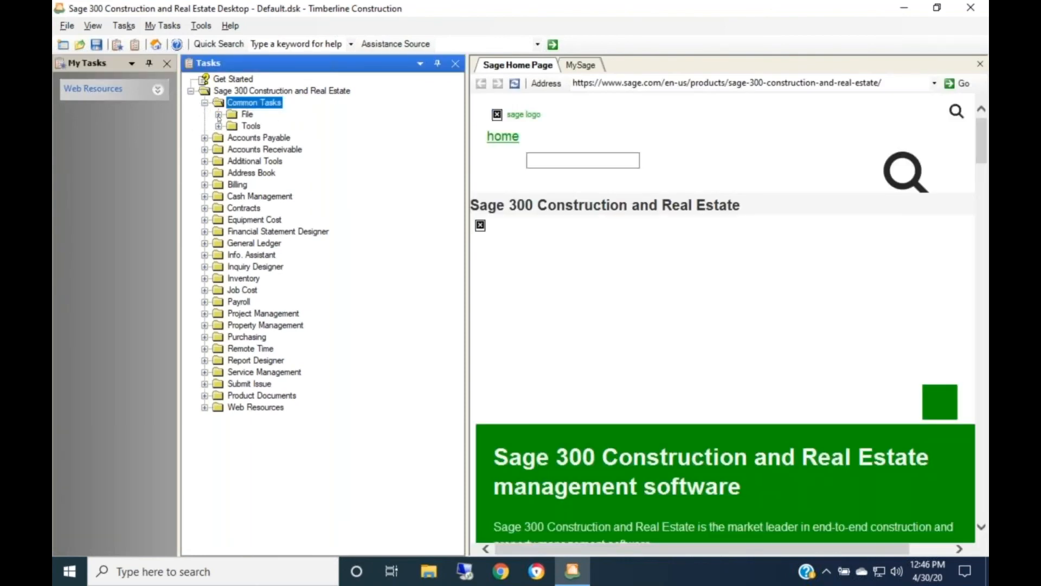
{"action": "left_click", "coordinate": [219, 115]}
{"action": "left_click", "coordinate": [233, 127]}
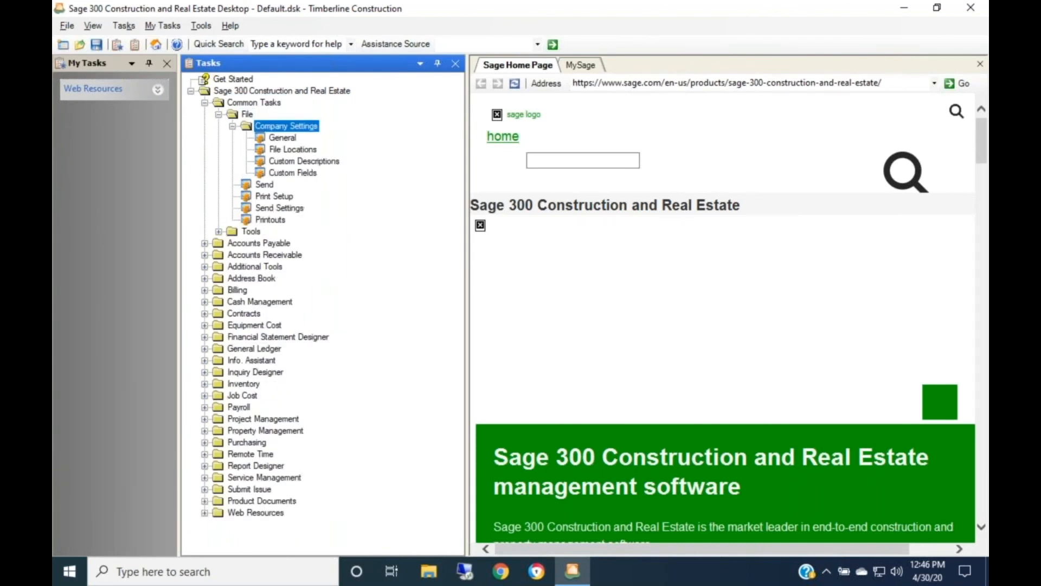
{"action": "left_click", "coordinate": [270, 161]}
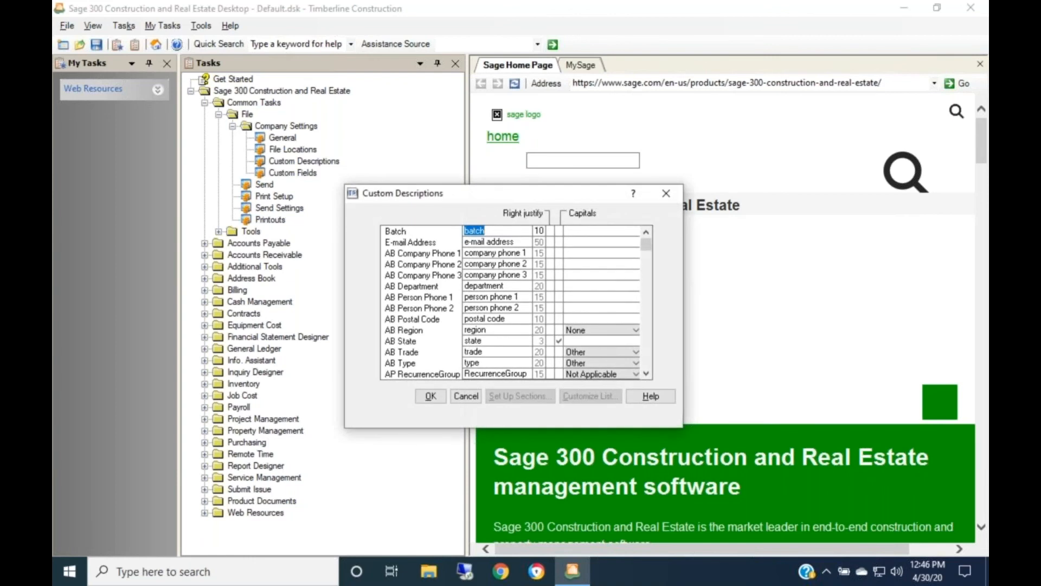
Step: Examine the custom list and default choices for the AP Misc Compl Type description without changing them
{"action": "left_click", "coordinate": [647, 373]}
{"action": "left_click", "coordinate": [647, 373]}
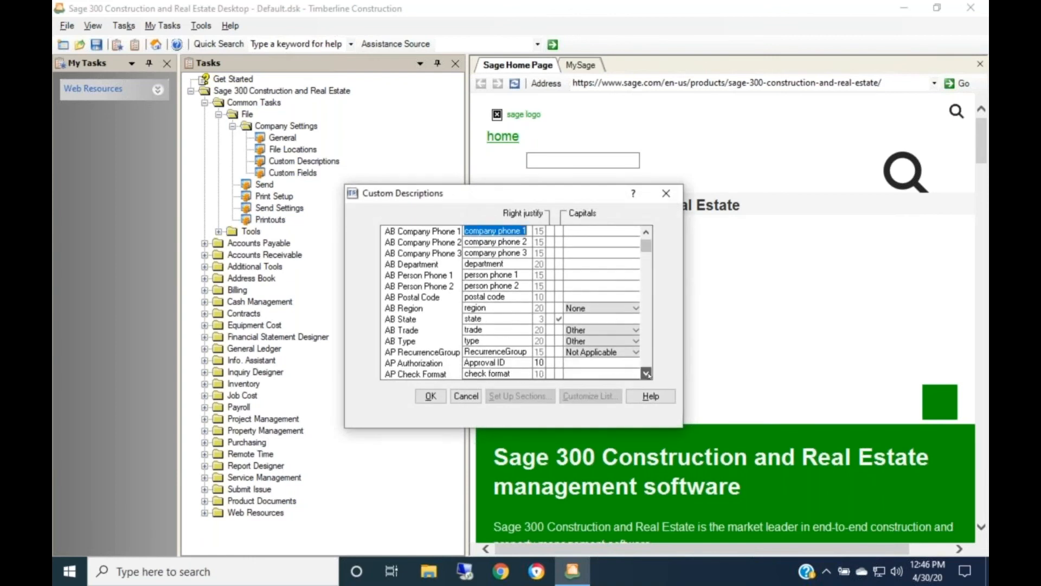
{"action": "left_click", "coordinate": [646, 373]}
{"action": "left_click", "coordinate": [647, 374]}
{"action": "left_click", "coordinate": [647, 374]}
{"action": "left_click", "coordinate": [647, 373]}
{"action": "left_click", "coordinate": [647, 374]}
{"action": "left_click", "coordinate": [646, 373]}
{"action": "left_click", "coordinate": [646, 374]}
{"action": "left_click", "coordinate": [646, 374]}
{"action": "left_click", "coordinate": [646, 373]}
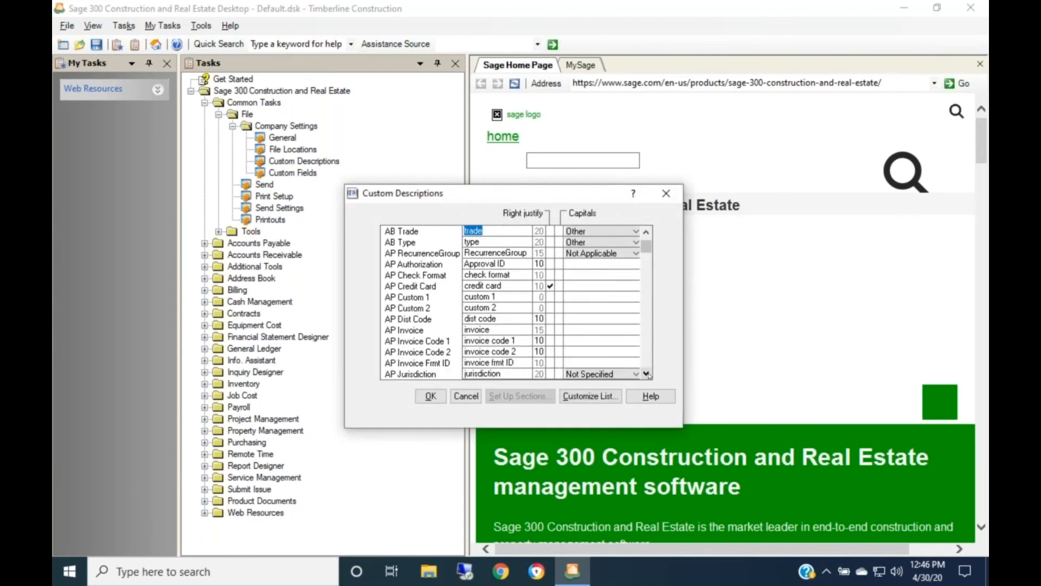
{"action": "left_click", "coordinate": [647, 374]}
{"action": "left_click", "coordinate": [647, 374]}
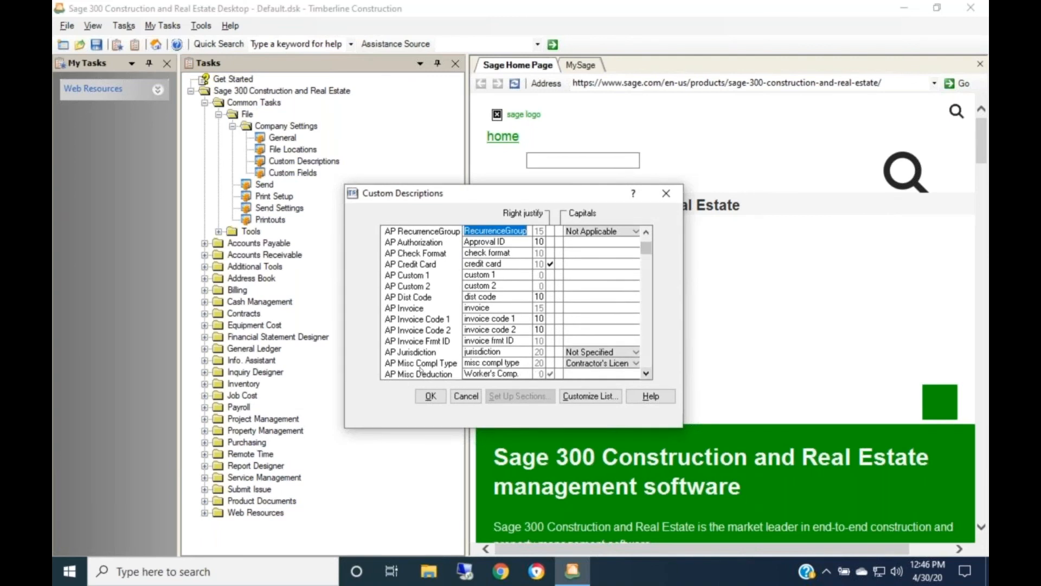
{"action": "left_click", "coordinate": [491, 363]}
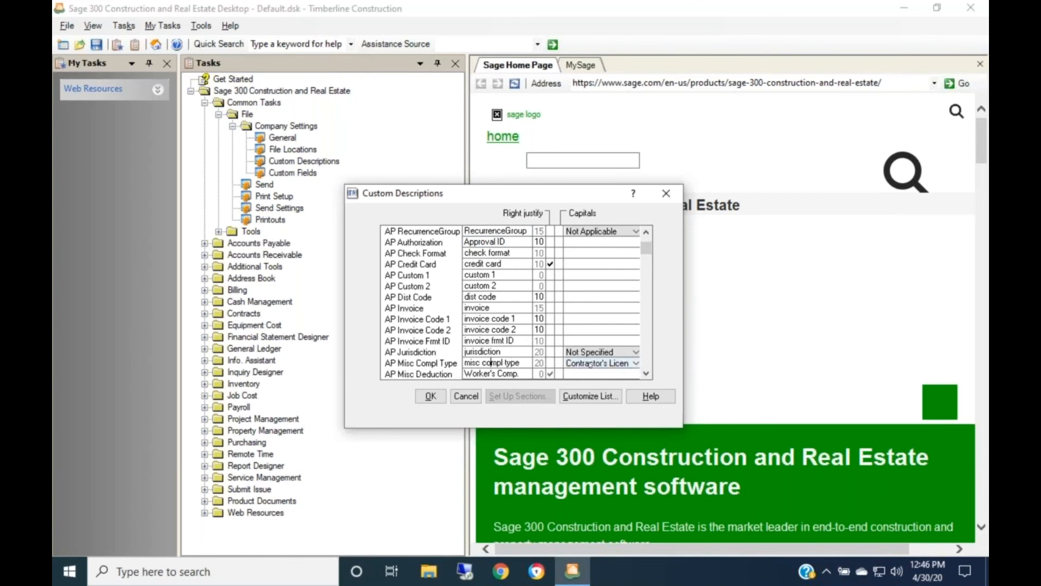
{"action": "left_click", "coordinate": [592, 398]}
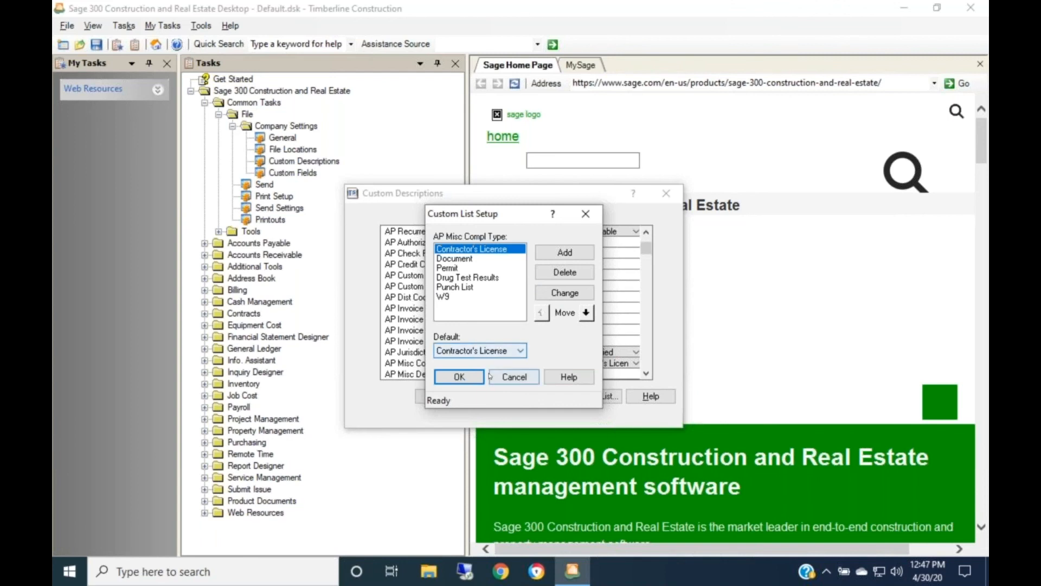
{"action": "left_click", "coordinate": [516, 378]}
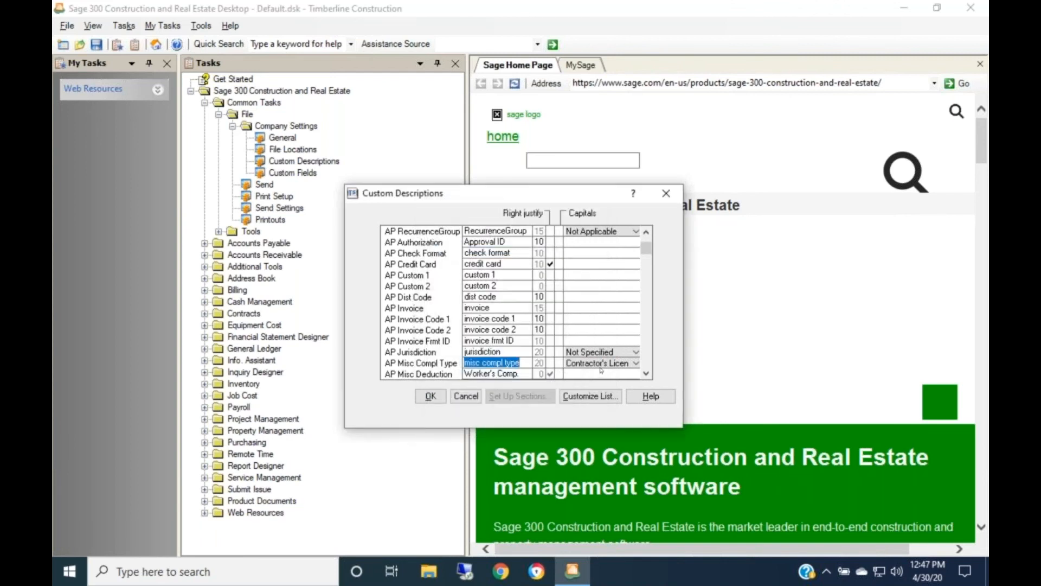
{"action": "left_click", "coordinate": [637, 364]}
{"action": "left_click", "coordinate": [632, 364]}
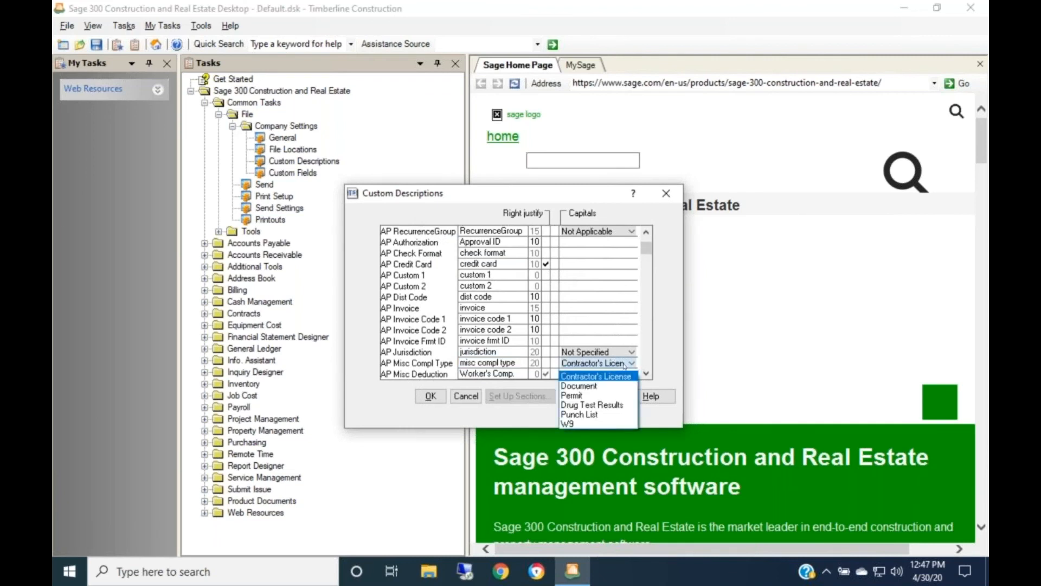
{"action": "left_click", "coordinate": [625, 365]}
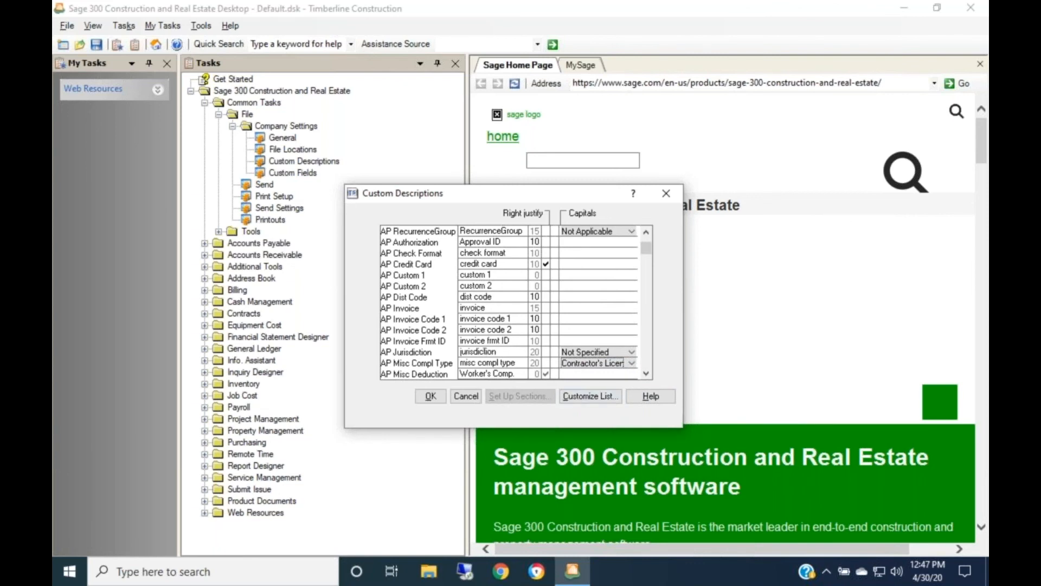
Step: Review the custom list for AP Jurisdiction, cancel it, and close Custom Descriptions without saving
{"action": "left_click", "coordinate": [499, 351]}
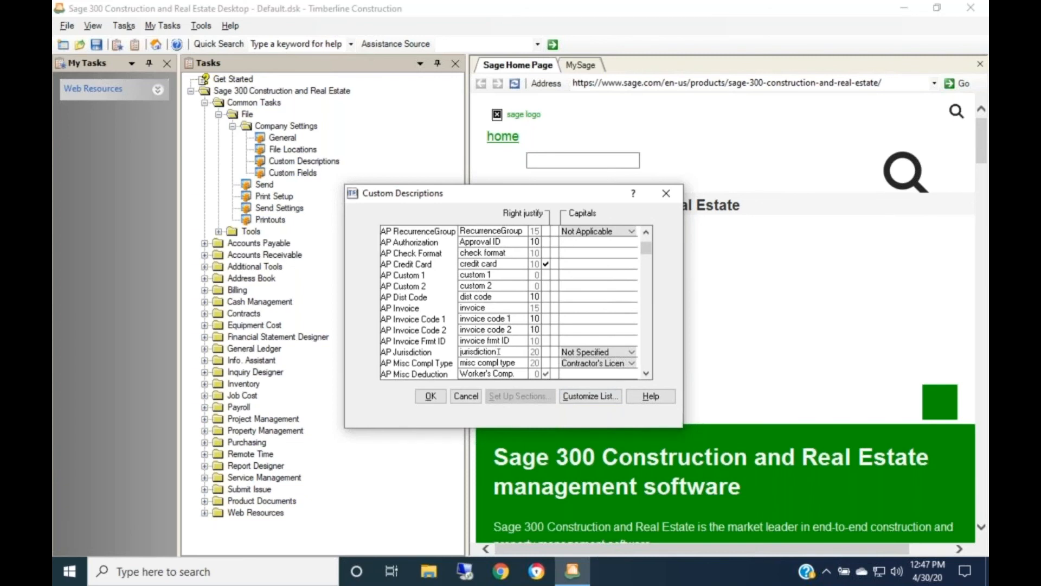
{"action": "left_click", "coordinate": [576, 396]}
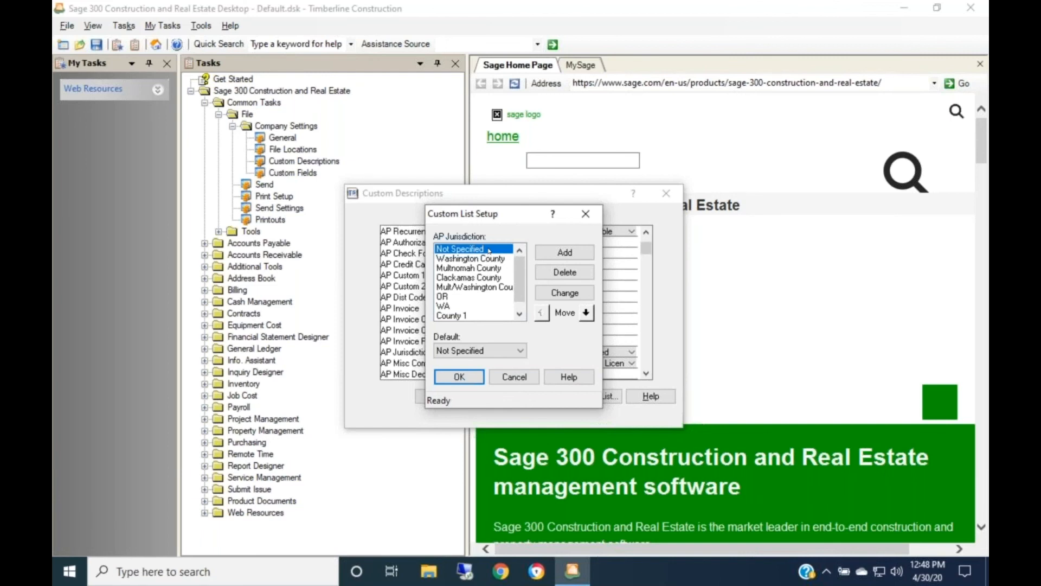
{"action": "left_click", "coordinate": [505, 378]}
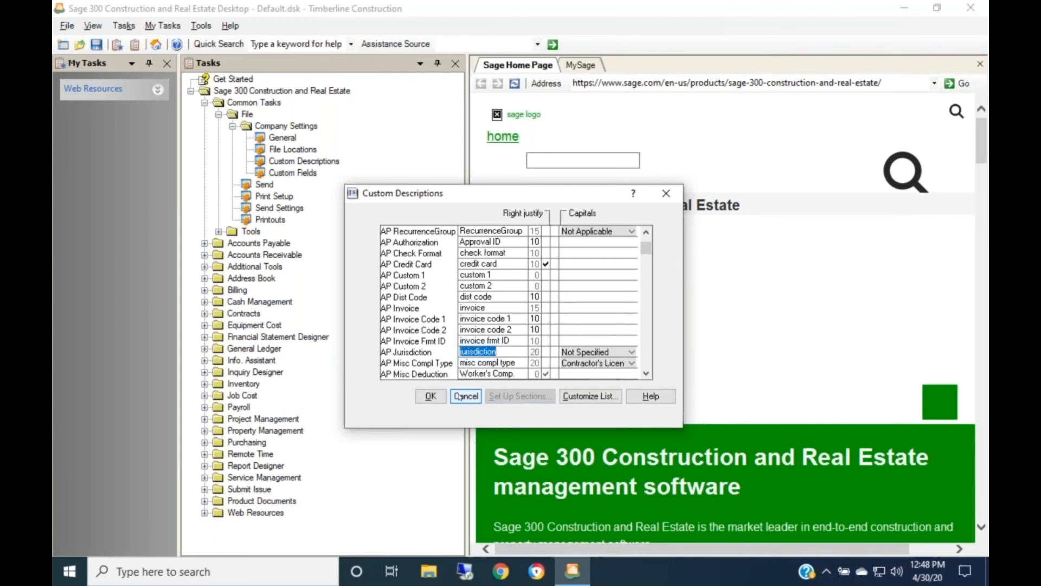
{"action": "left_click", "coordinate": [459, 397]}
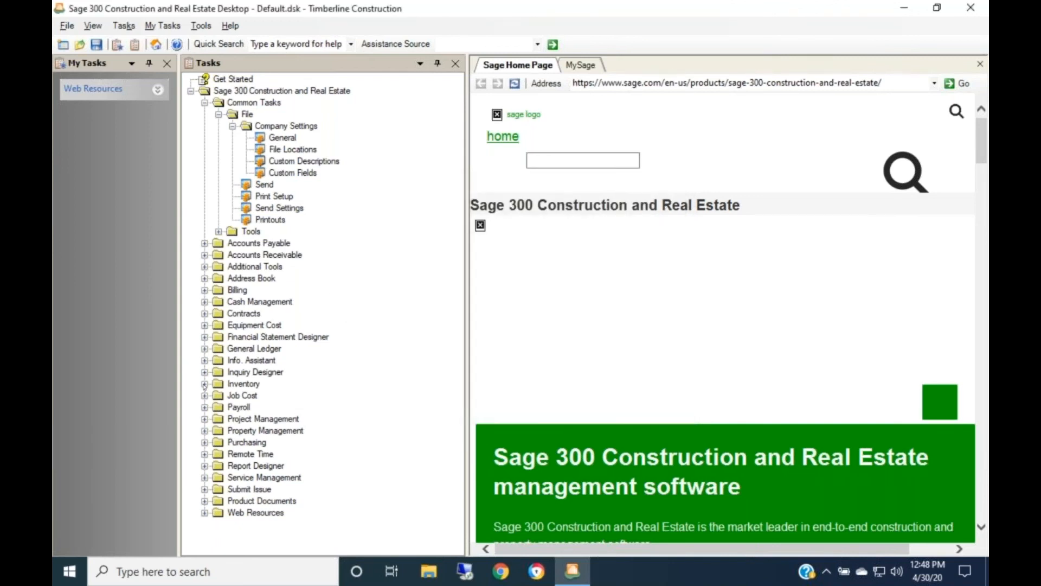
Step: Open the Job Cost job setup and load job 03-001
{"action": "left_click", "coordinate": [205, 396]}
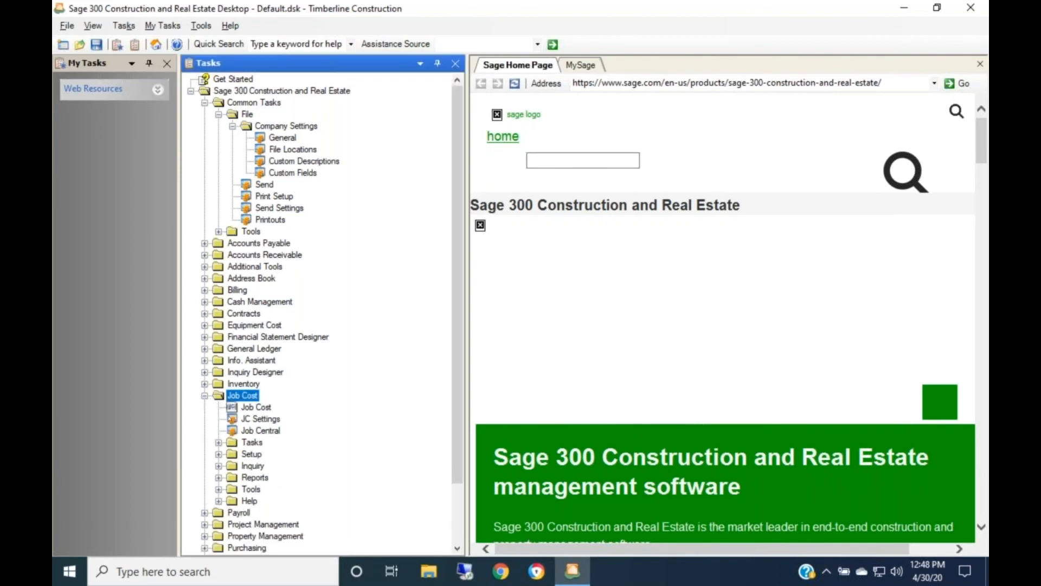
{"action": "left_click", "coordinate": [251, 454]}
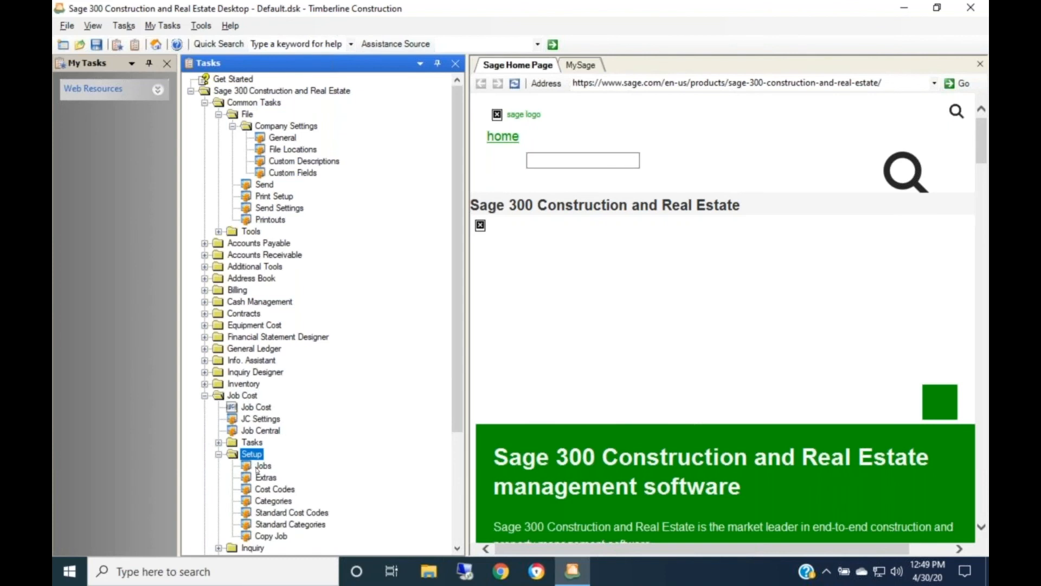
{"action": "left_click", "coordinate": [263, 466]}
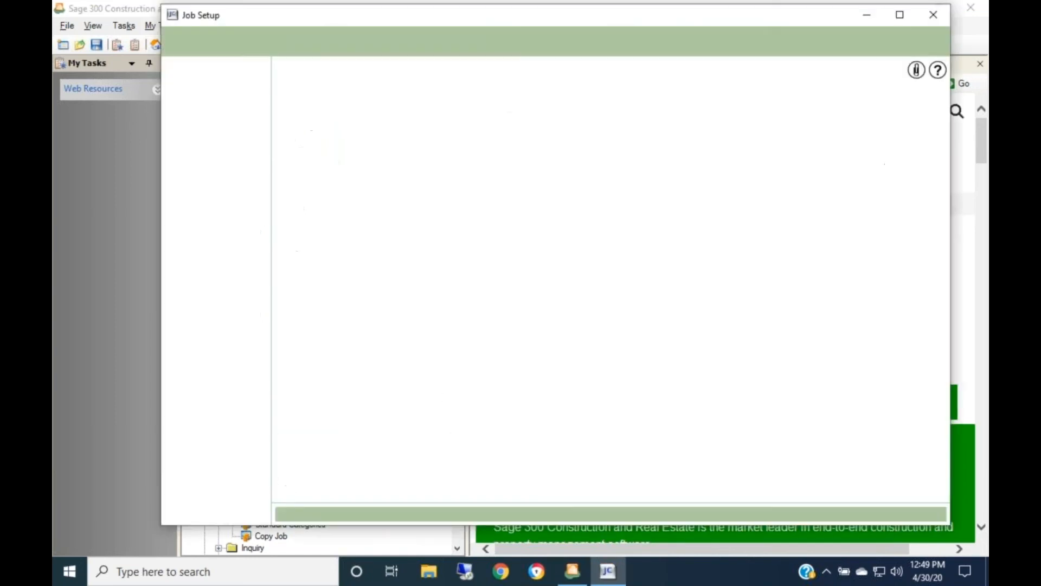
{"action": "type", "text": "03-001"}
{"action": "key", "text": "Tab"}
{"action": "key", "text": "Tab"}
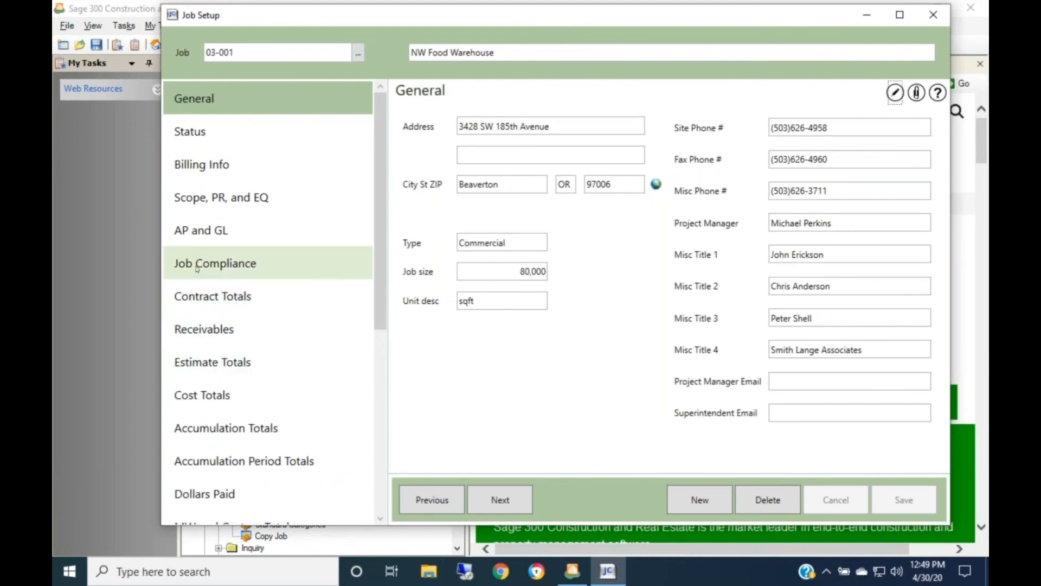
Step: View the job's compliance settings and examine the available jurisdictions without changing the selection
{"action": "left_click", "coordinate": [235, 266]}
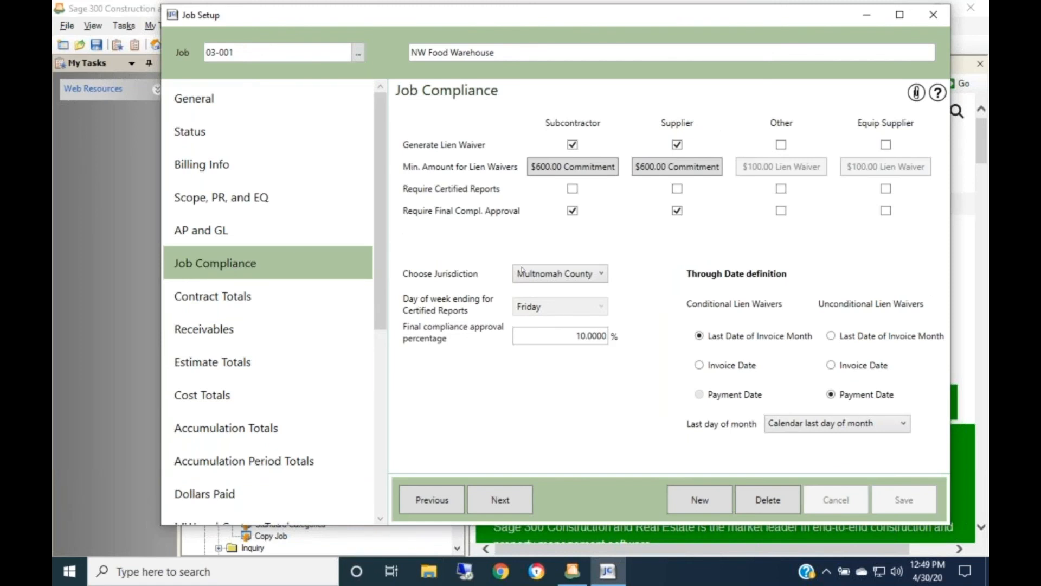
{"action": "left_click", "coordinate": [604, 275]}
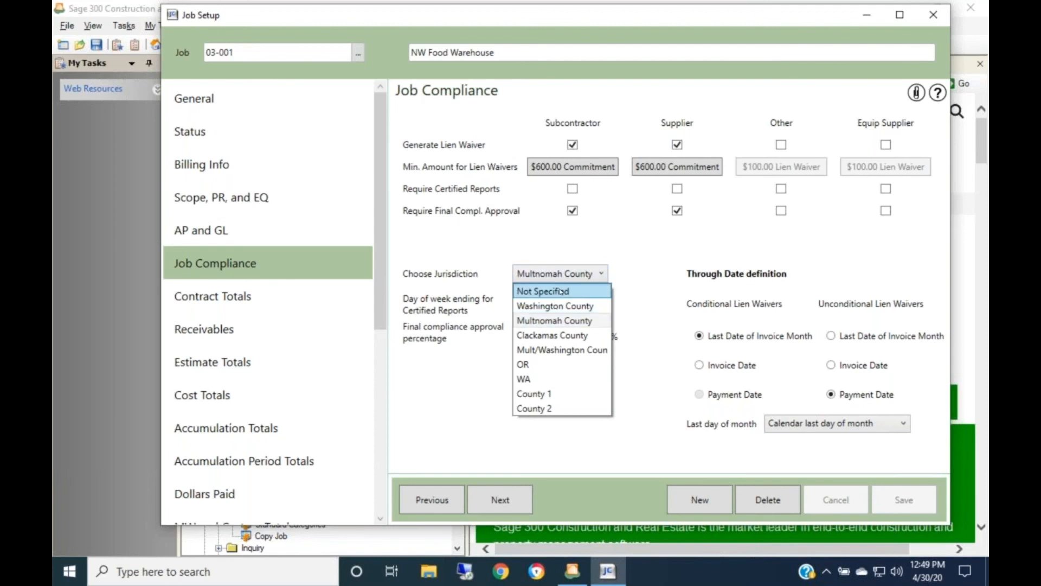
{"action": "left_click", "coordinate": [586, 277]}
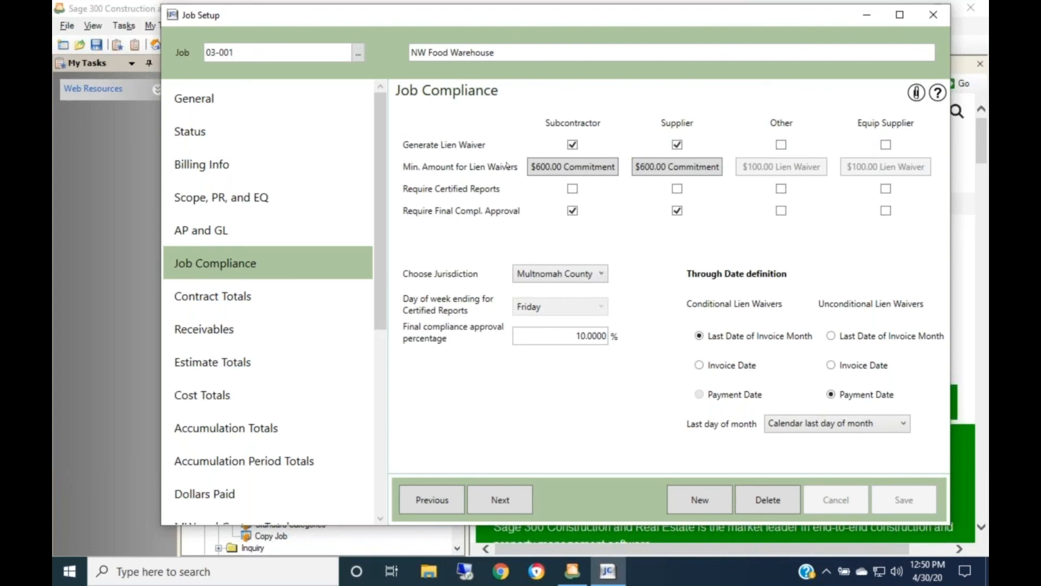
Step: Review the minimum lien waiver amounts for subcontractors and suppliers, cancelling each, and close Job Setup
{"action": "left_click", "coordinate": [571, 167]}
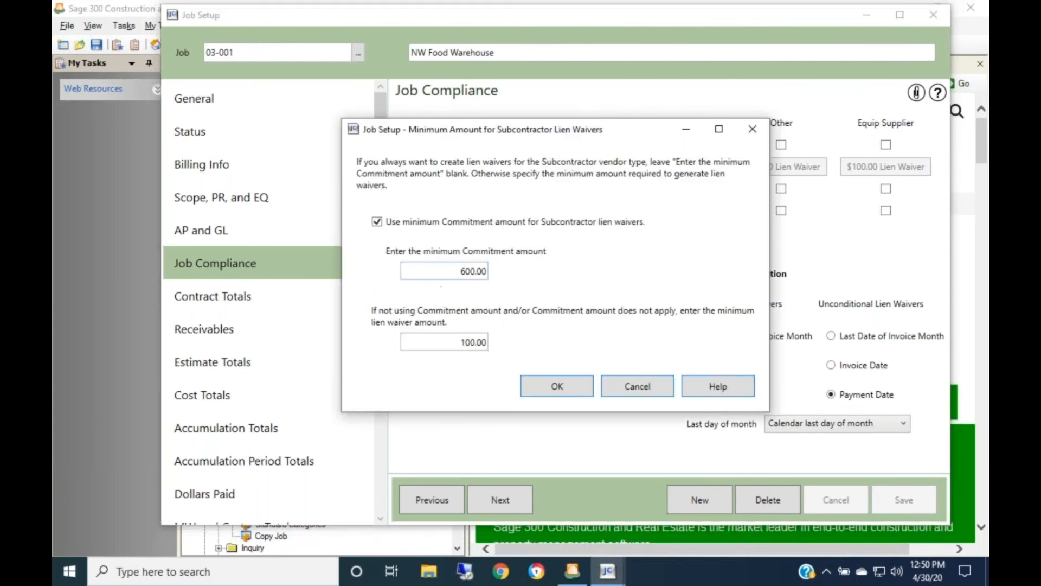
{"action": "left_click", "coordinate": [617, 392]}
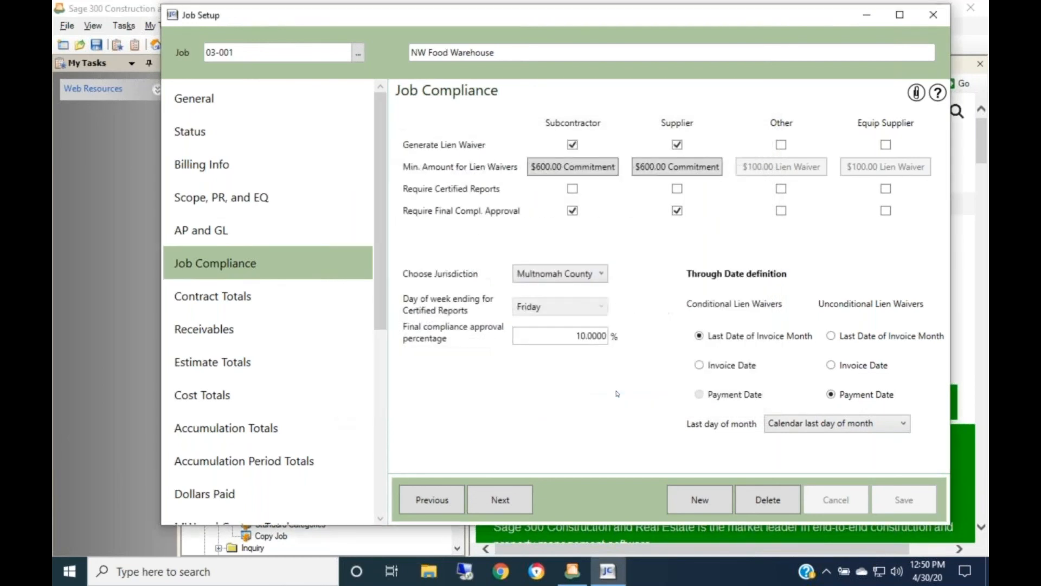
{"action": "left_click", "coordinate": [670, 168]}
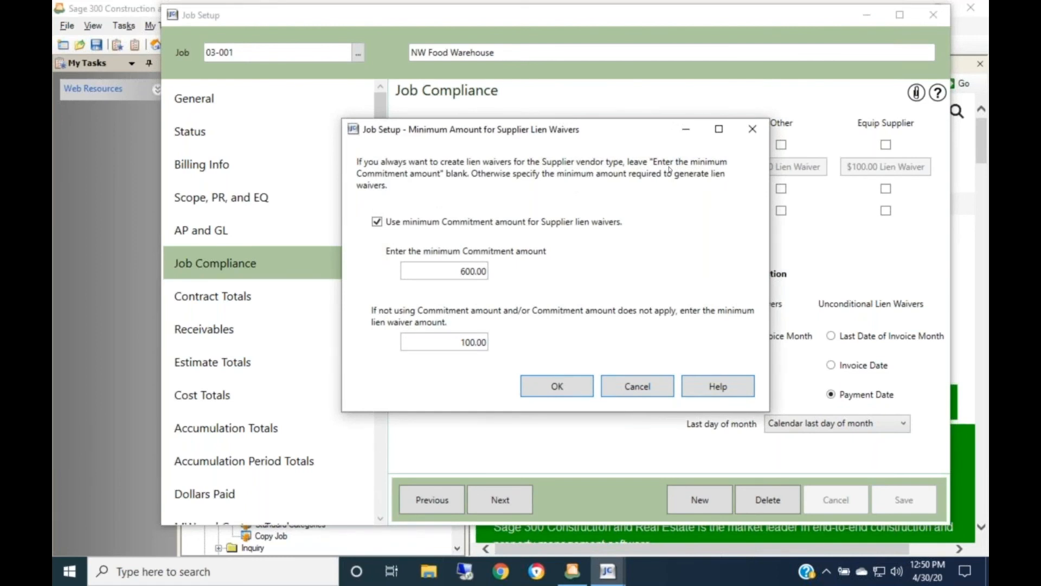
{"action": "left_click", "coordinate": [613, 386]}
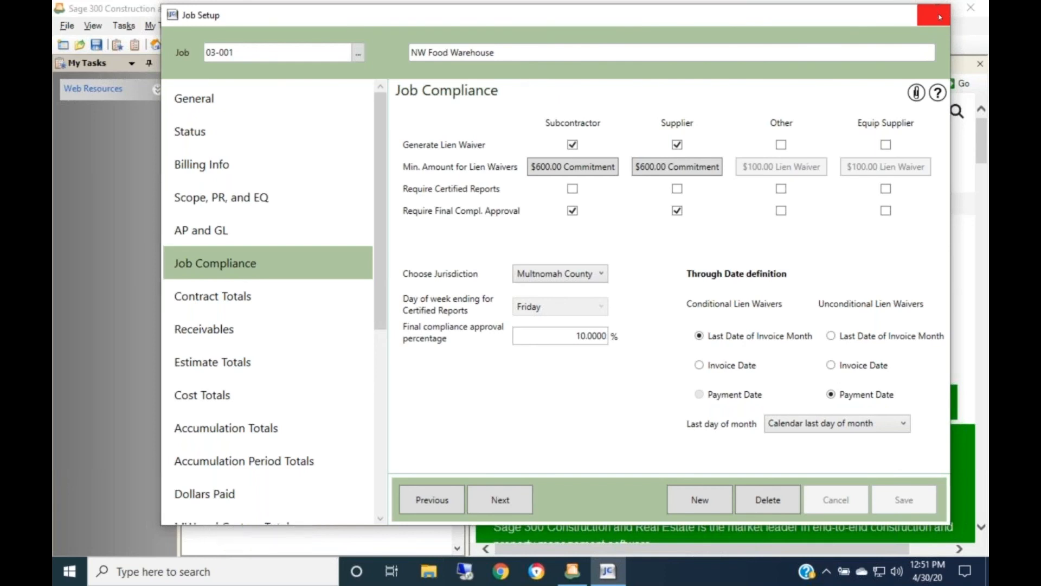
{"action": "left_click", "coordinate": [934, 15]}
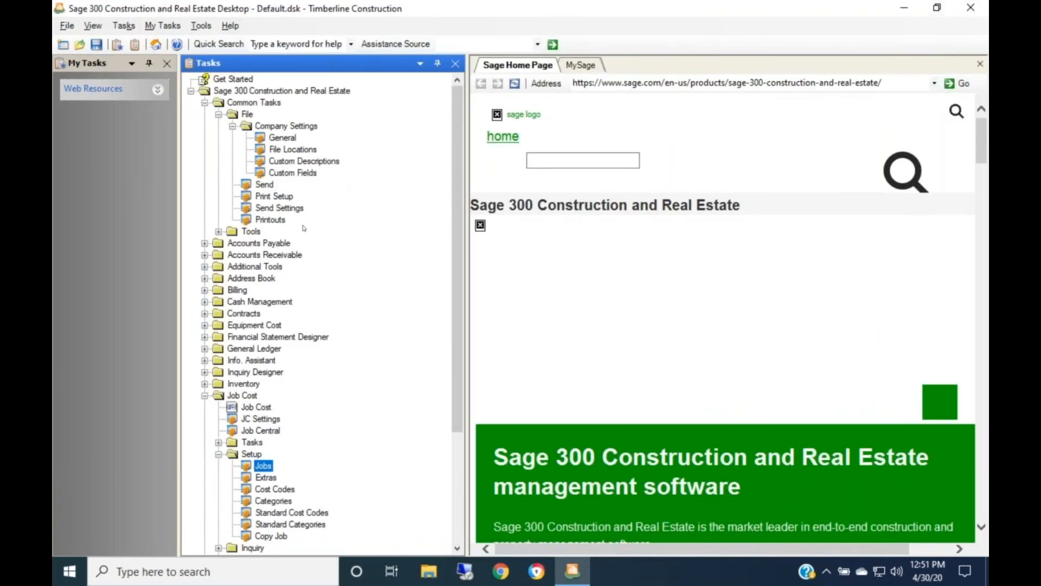
Step: Open the Accounts Payable vendor setup, review the vendor type options for A-1 Electric Company, and close it
{"action": "left_click", "coordinate": [204, 244]}
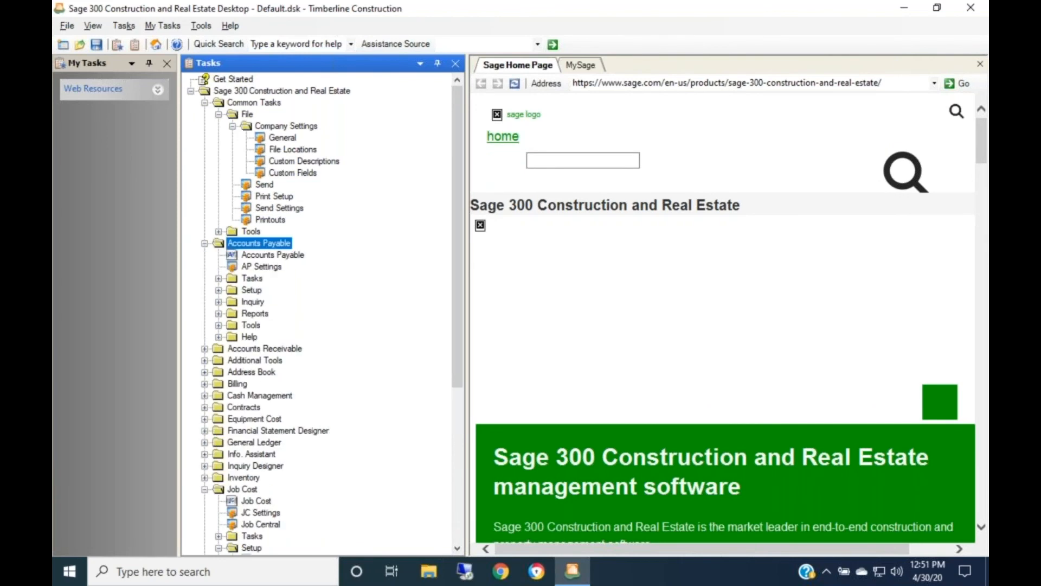
{"action": "left_click", "coordinate": [218, 290]}
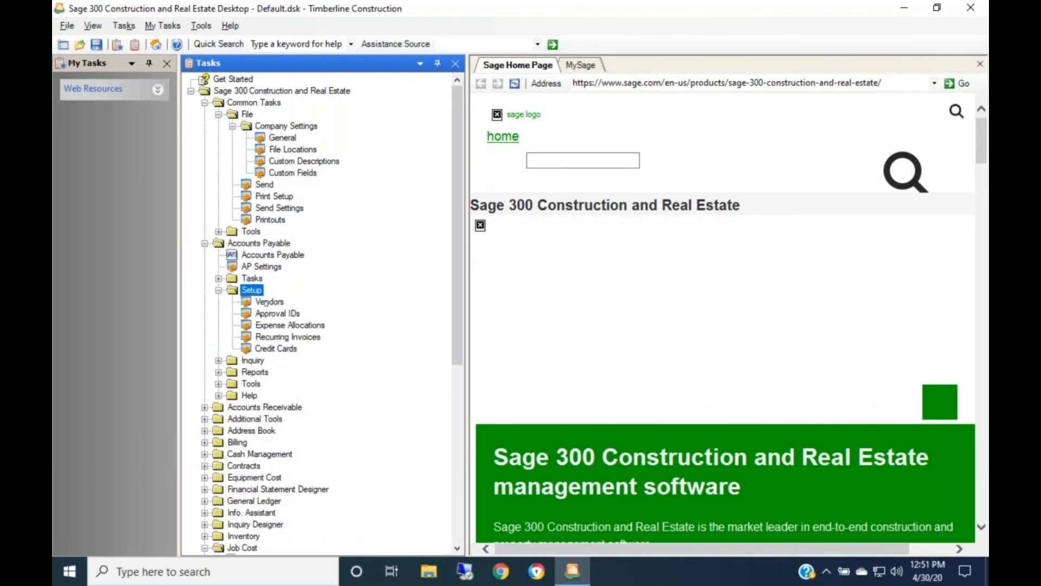
{"action": "left_click", "coordinate": [266, 302]}
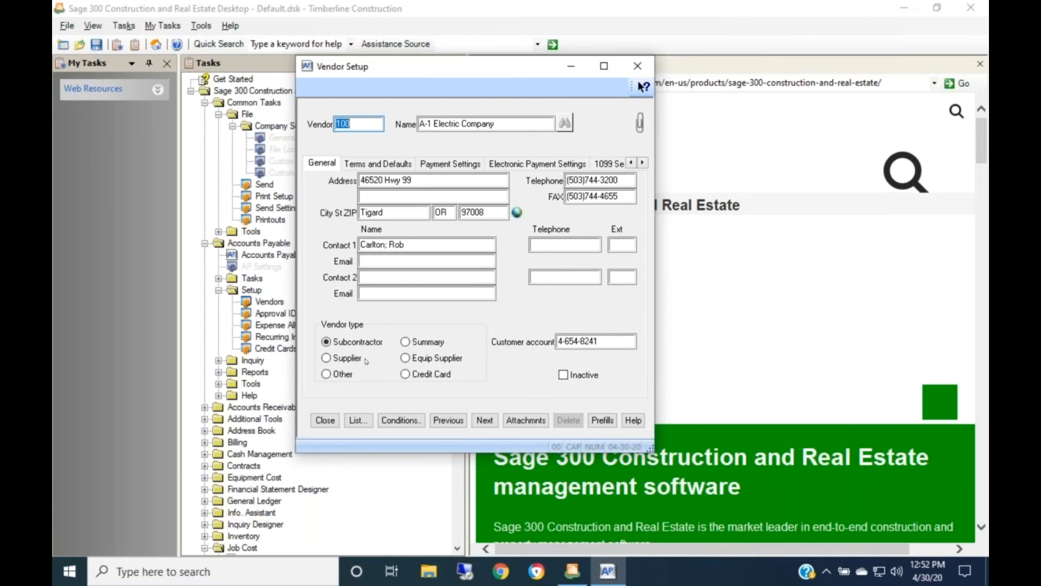
{"action": "left_click", "coordinate": [318, 420]}
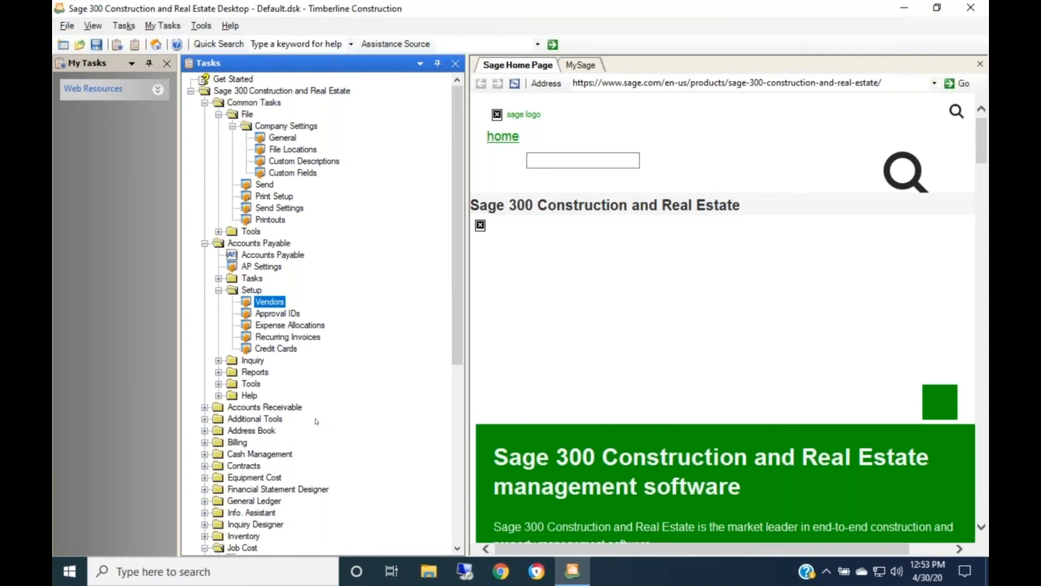
Step: Examine the compliance reports available under the Accounts Payable reports
{"action": "left_click", "coordinate": [219, 291]}
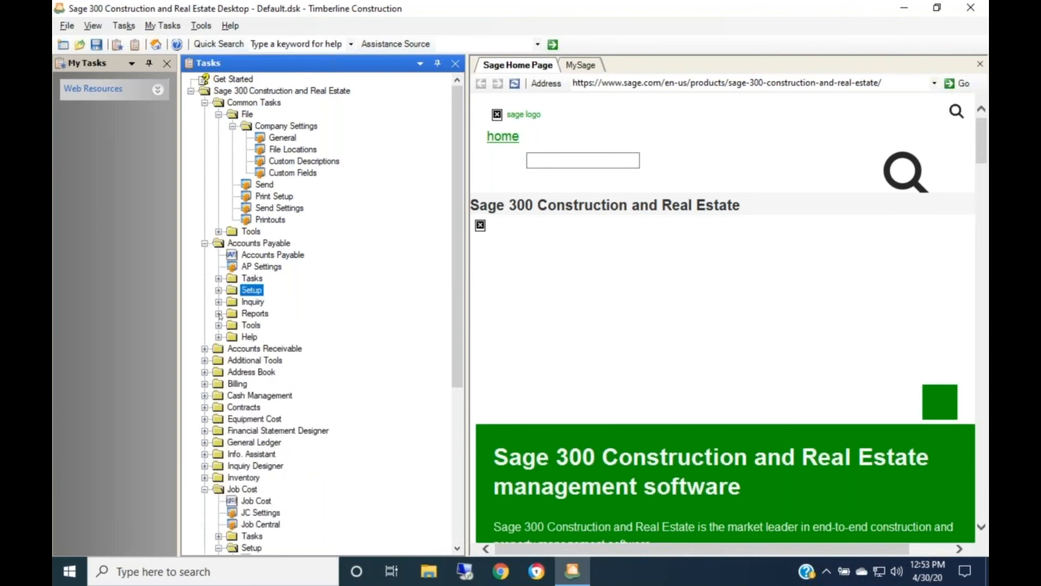
{"action": "left_click", "coordinate": [219, 314]}
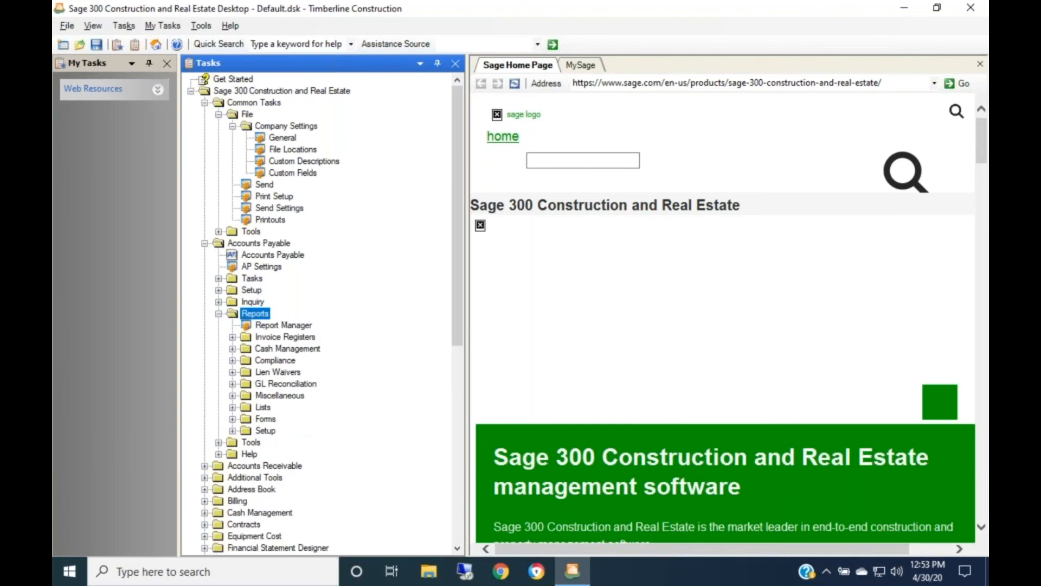
{"action": "left_click", "coordinate": [233, 360]}
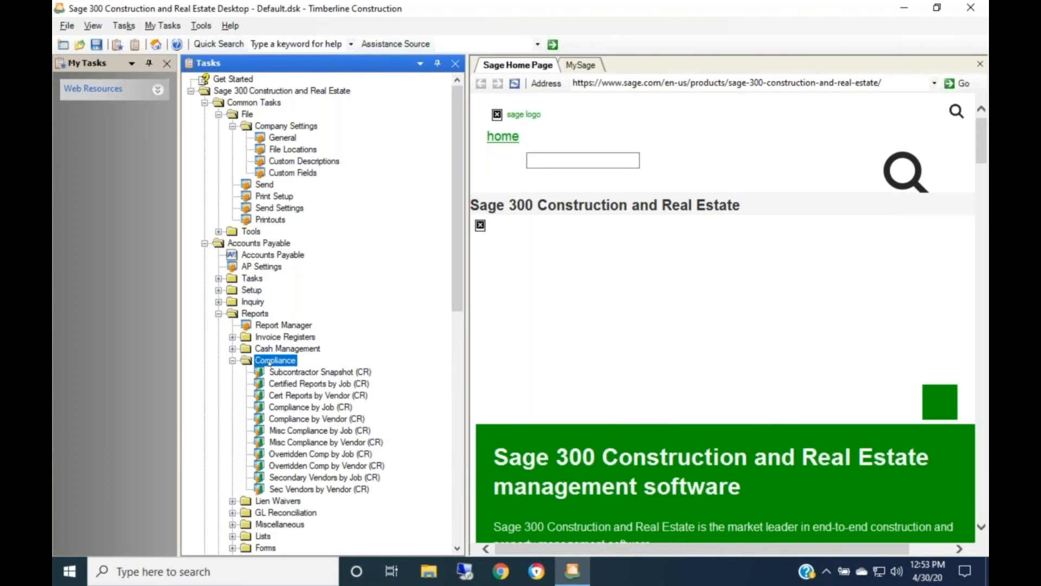
{"action": "left_click", "coordinate": [233, 361]}
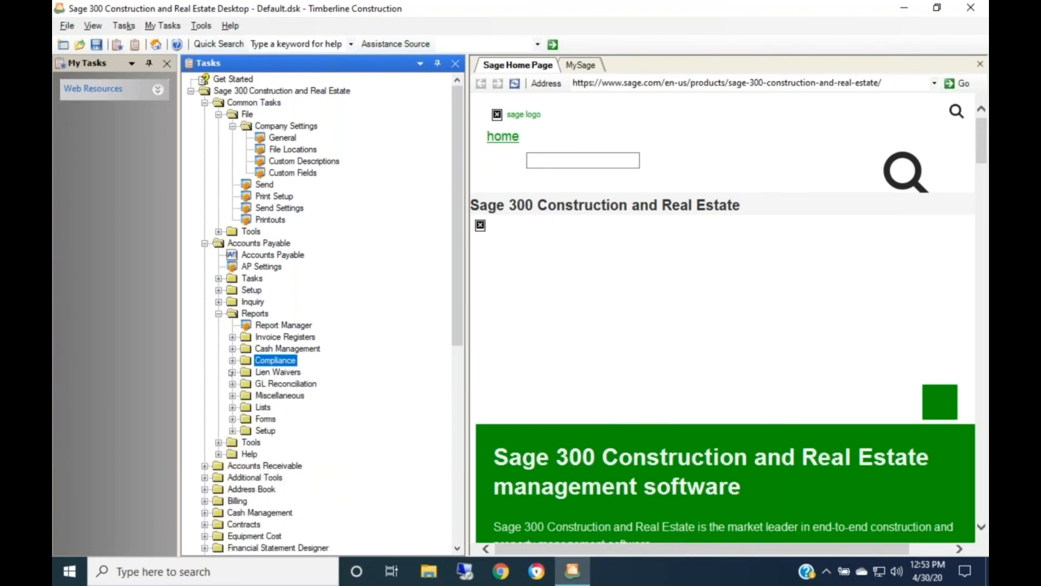
Step: Open the Lien Waiver Cond Final (CR) report and set job 03-001 and issued-from date 4-30-2000
{"action": "left_click", "coordinate": [232, 373]}
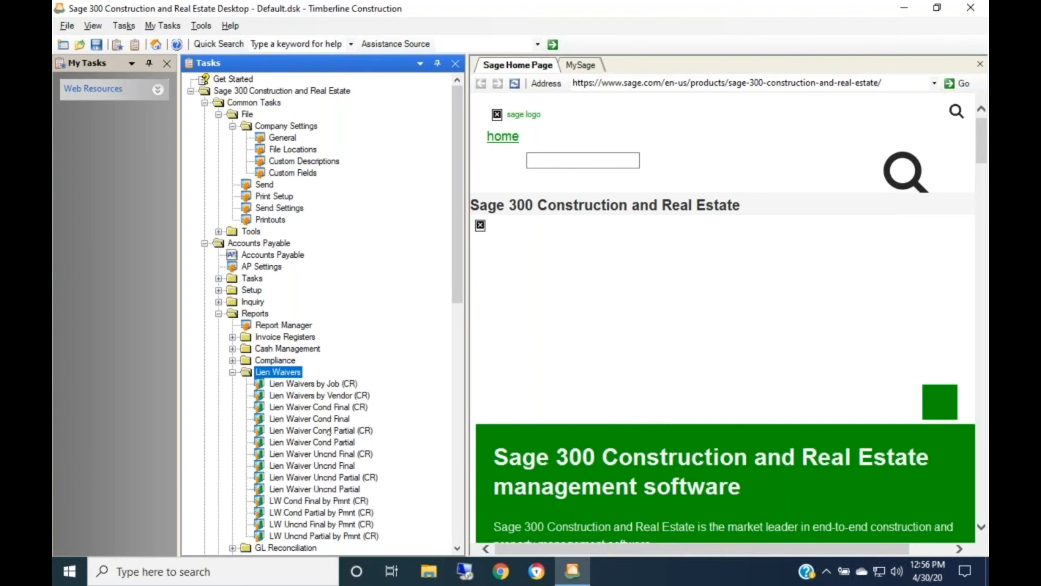
{"action": "left_click", "coordinate": [324, 411]}
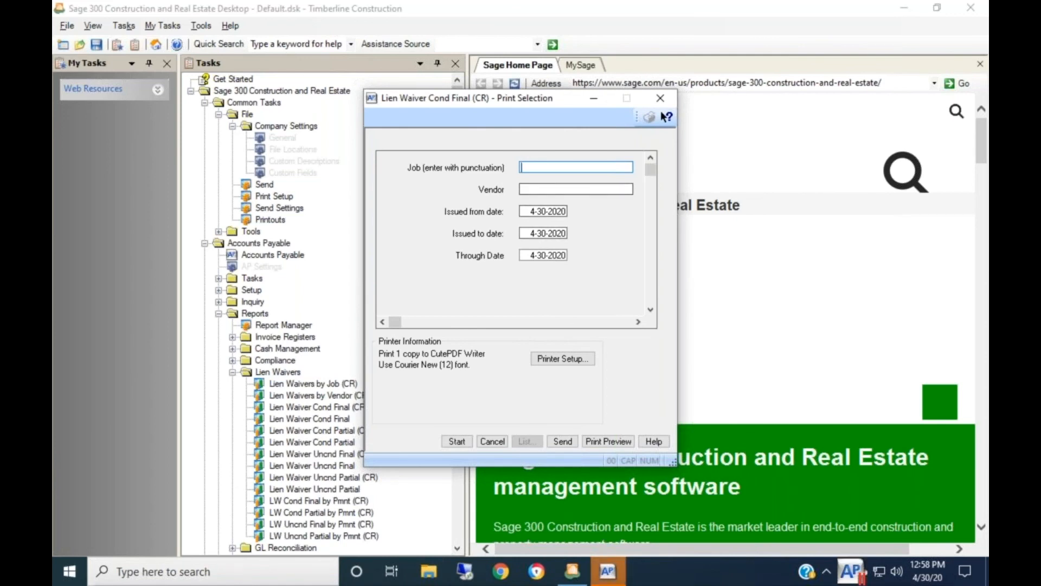
{"action": "type", "text": "03-001"}
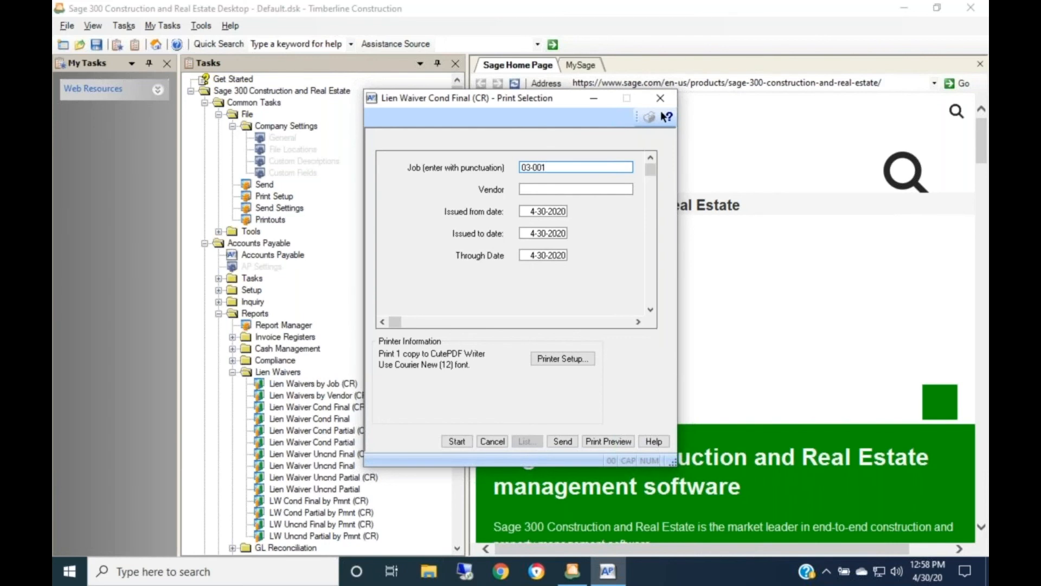
{"action": "key", "text": "Tab"}
{"action": "key", "text": "Tab"}
{"action": "left_click", "coordinate": [526, 212]}
{"action": "left_click_drag", "start_coordinate": [527, 212], "coordinate": [595, 214]}
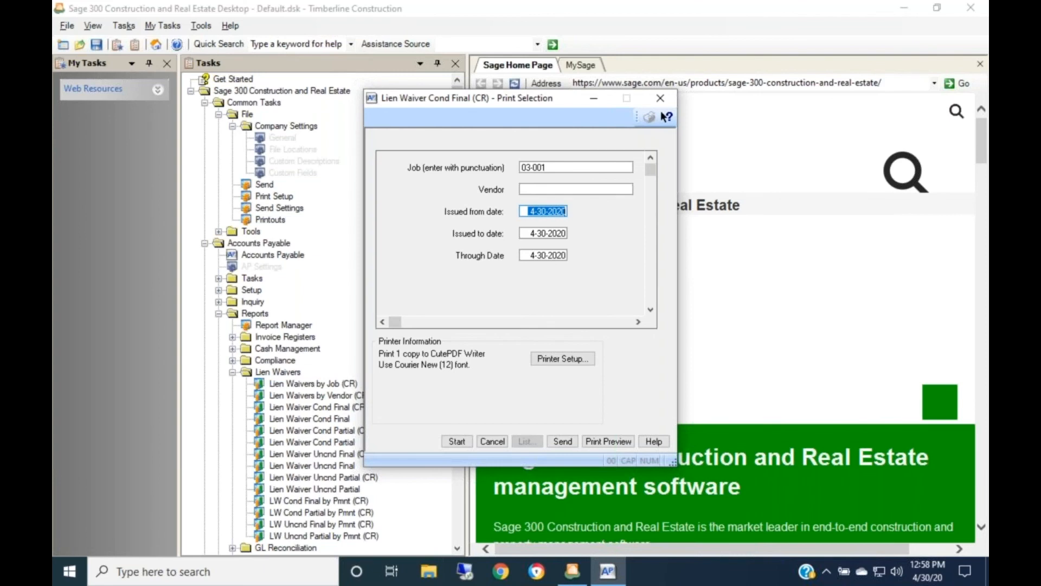
{"action": "left_click", "coordinate": [566, 211]}
{"action": "key", "text": "BackSpace"}
{"action": "key", "text": "BackSpace"}
{"action": "type", "text": "00"}
Step: Preview the conditional final lien waiver, read through the form, then close the preview and cancel the print selection
{"action": "left_click", "coordinate": [609, 441]}
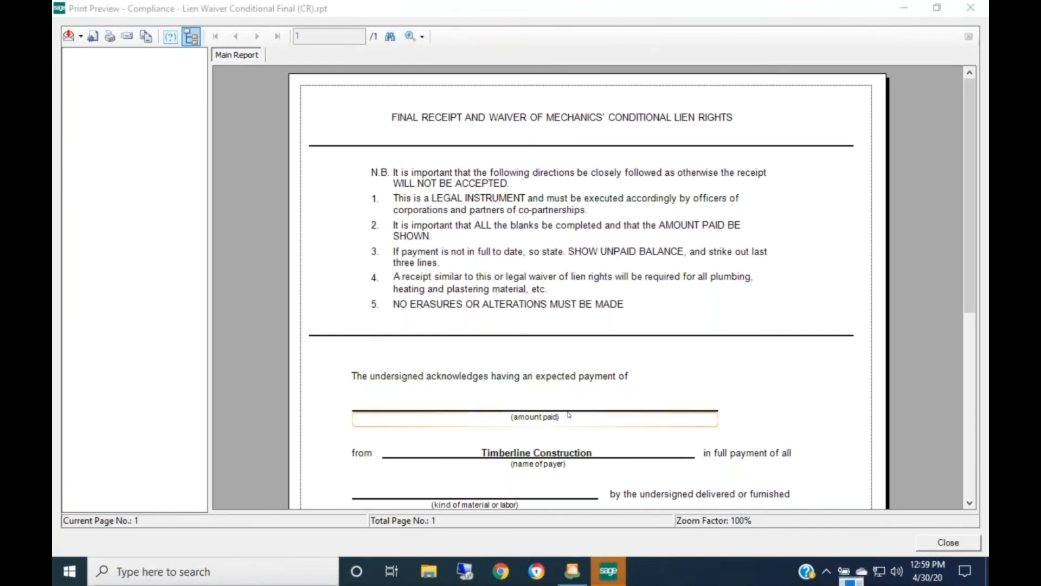
{"action": "scroll", "coordinate": [570, 410], "scroll_direction": "down", "scroll_amount": 5}
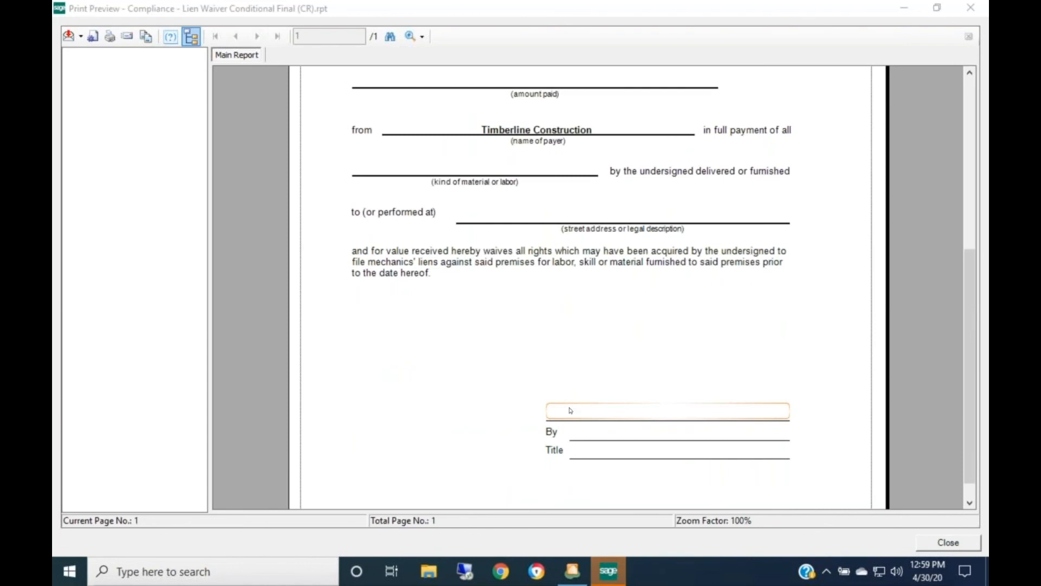
{"action": "scroll", "coordinate": [570, 410], "scroll_direction": "up", "scroll_amount": 4}
{"action": "scroll", "coordinate": [570, 410], "scroll_direction": "up", "scroll_amount": 1}
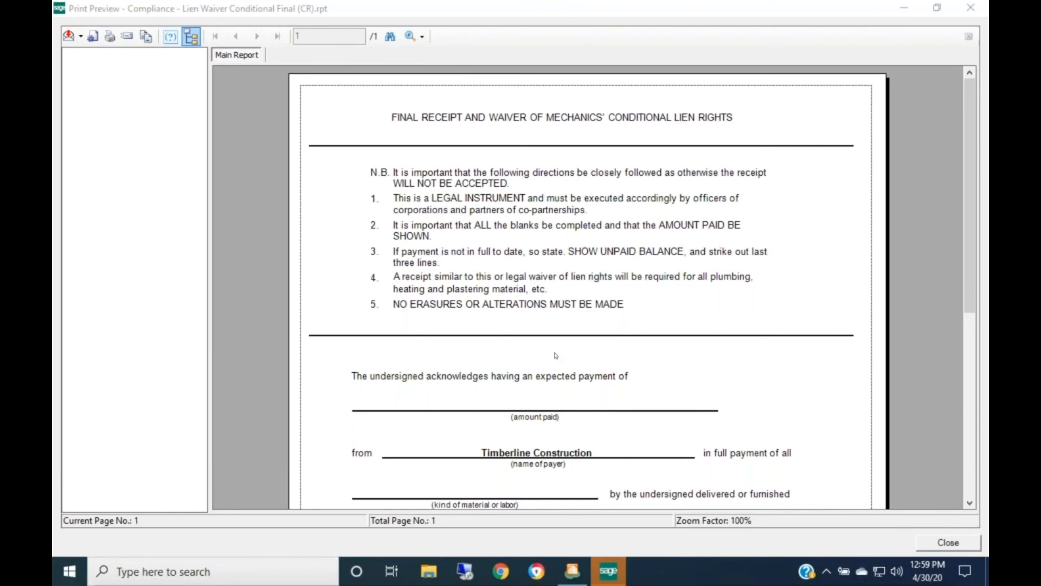
{"action": "scroll", "coordinate": [556, 355], "scroll_direction": "down", "scroll_amount": 3}
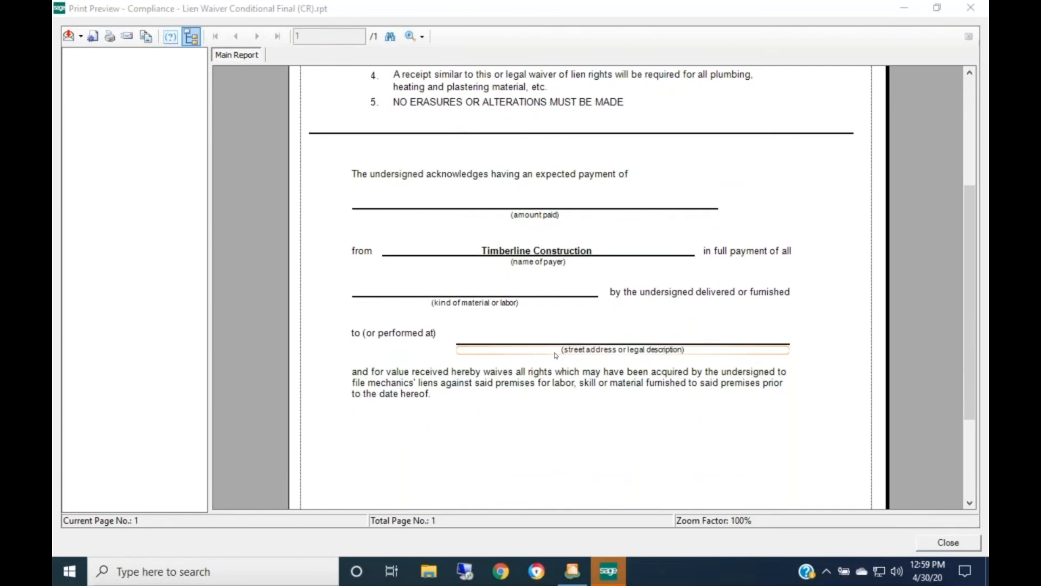
{"action": "scroll", "coordinate": [556, 355], "scroll_direction": "up", "scroll_amount": 3}
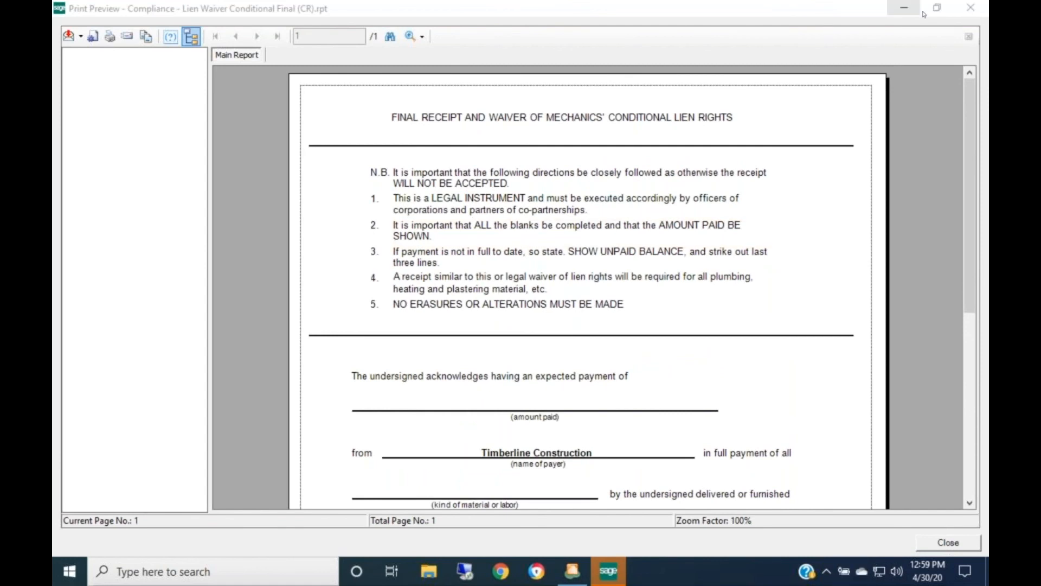
{"action": "left_click", "coordinate": [959, 15]}
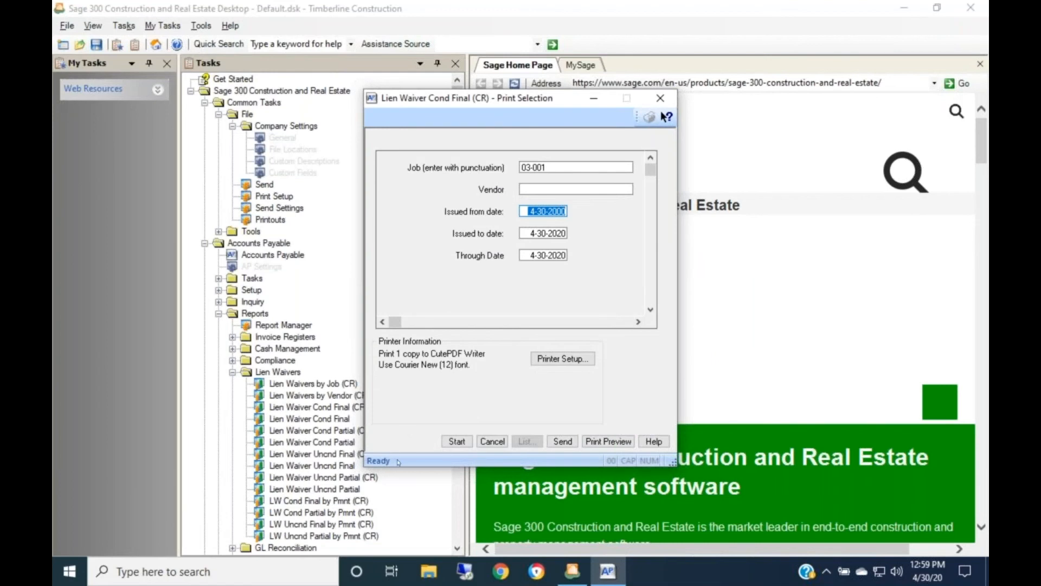
{"action": "left_click", "coordinate": [494, 442]}
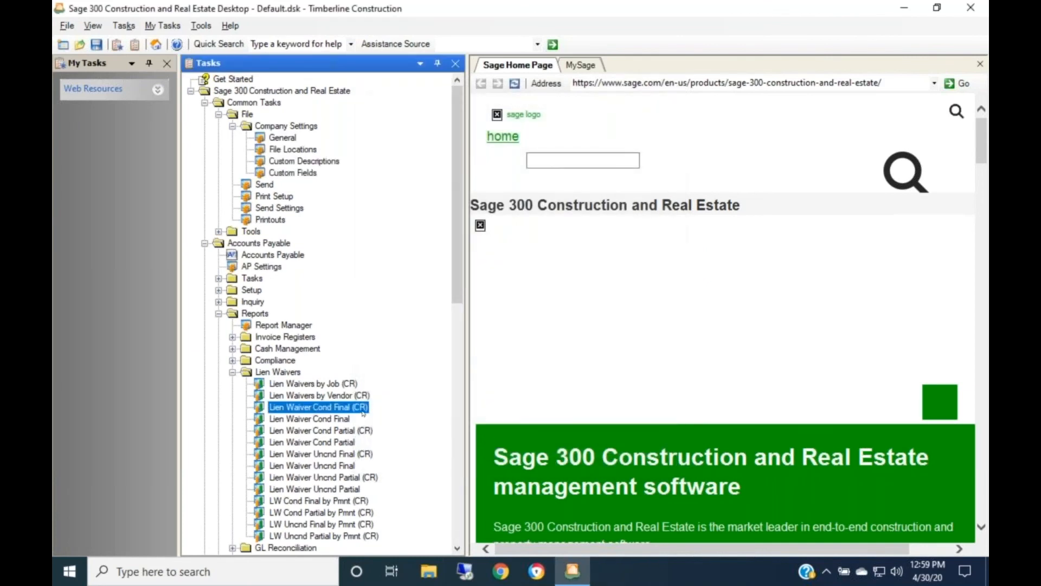
Step: Review the Accounts Payable compliance report list again, with the lien waiver reports collapsed
{"action": "left_click", "coordinate": [232, 373]}
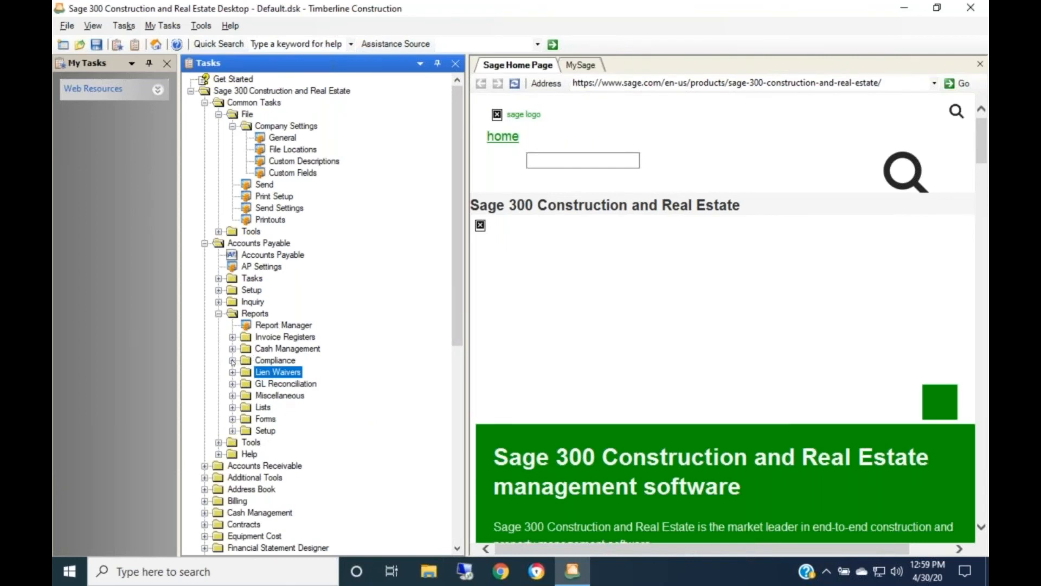
{"action": "left_click", "coordinate": [232, 360]}
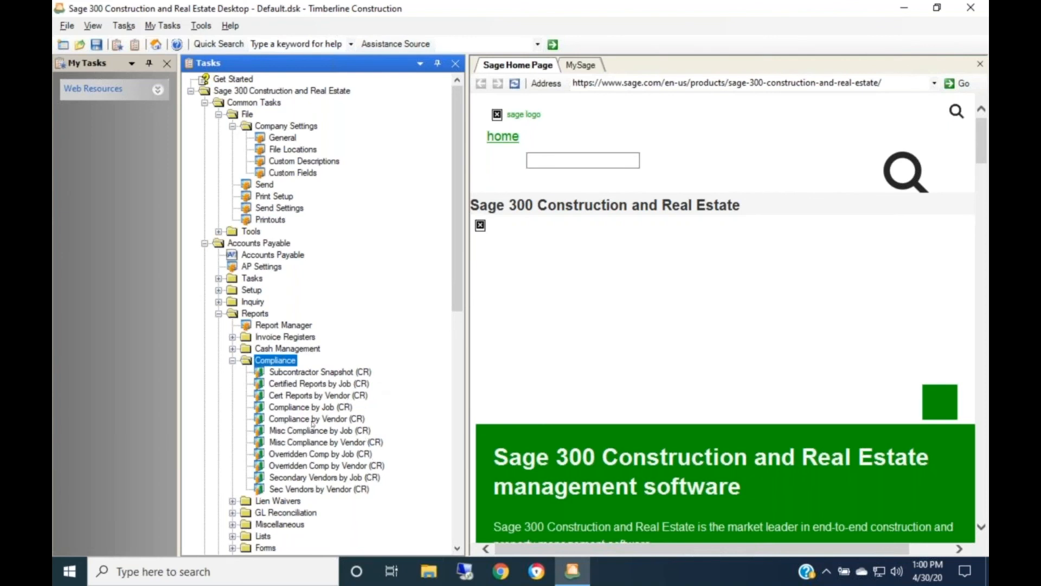
{"action": "left_click", "coordinate": [233, 361]}
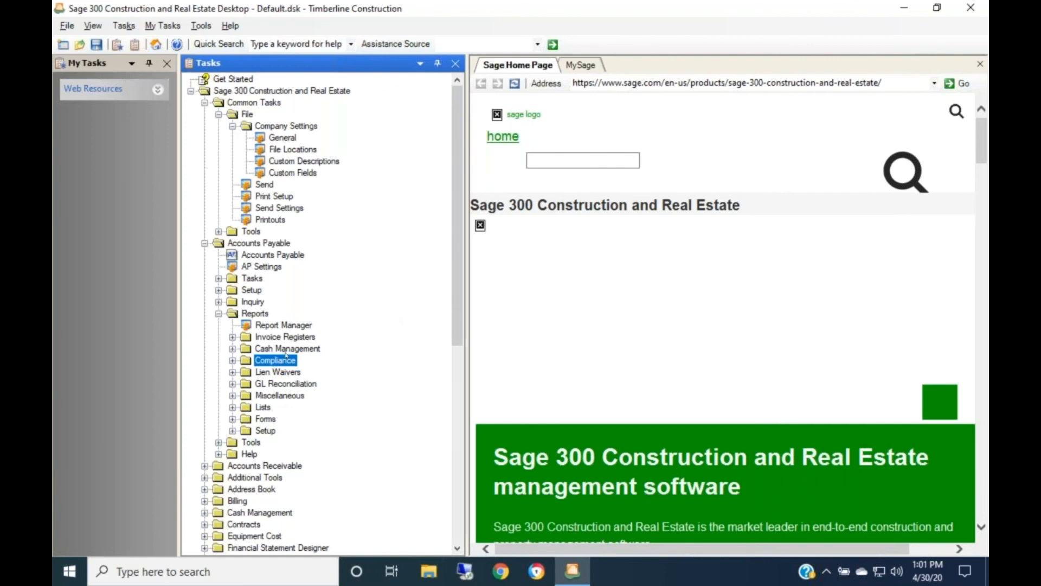
Step: View the print selection options of the non-CR Lien Waiver Cond Final report and cancel without printing
{"action": "left_click", "coordinate": [232, 373]}
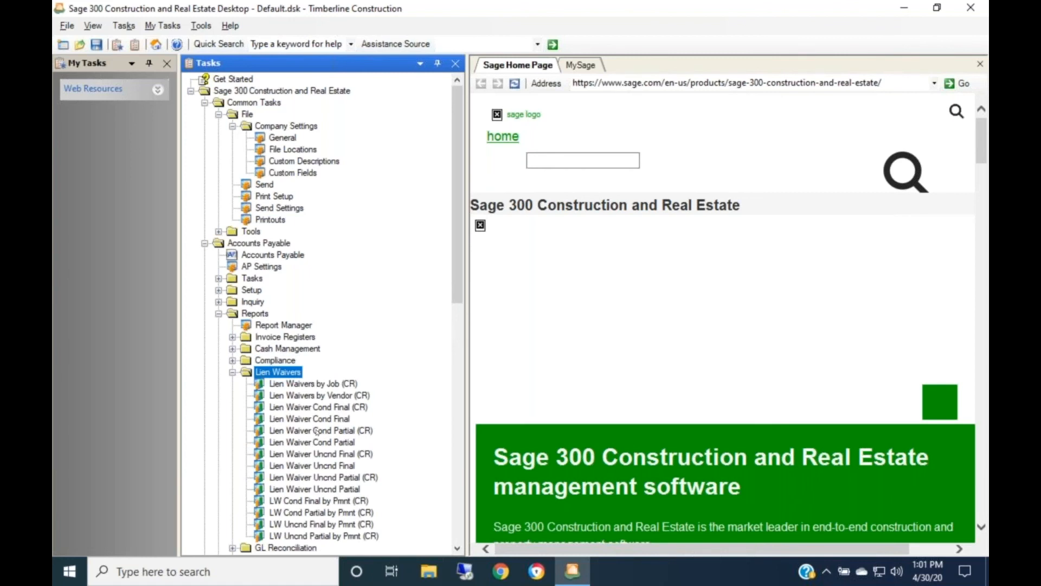
{"action": "left_click", "coordinate": [315, 420]}
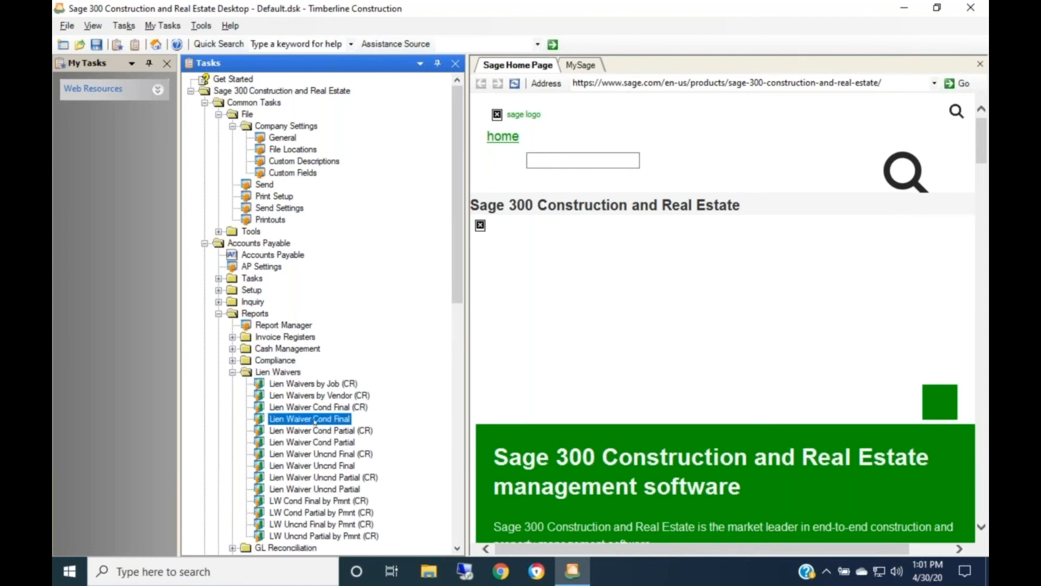
{"action": "double_click", "coordinate": [315, 420]}
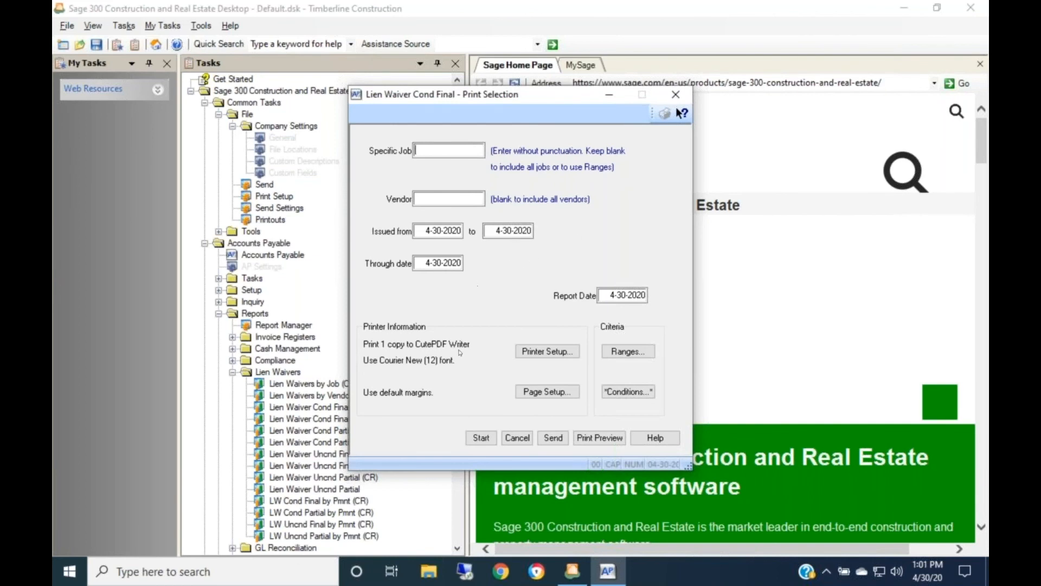
{"action": "left_click", "coordinate": [518, 439]}
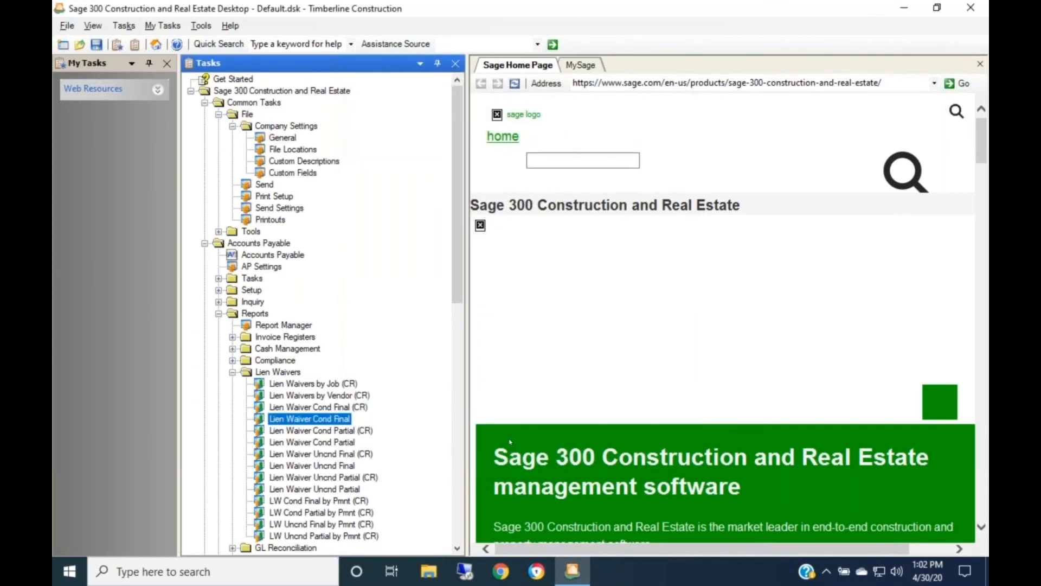
{"action": "left_click", "coordinate": [233, 373]}
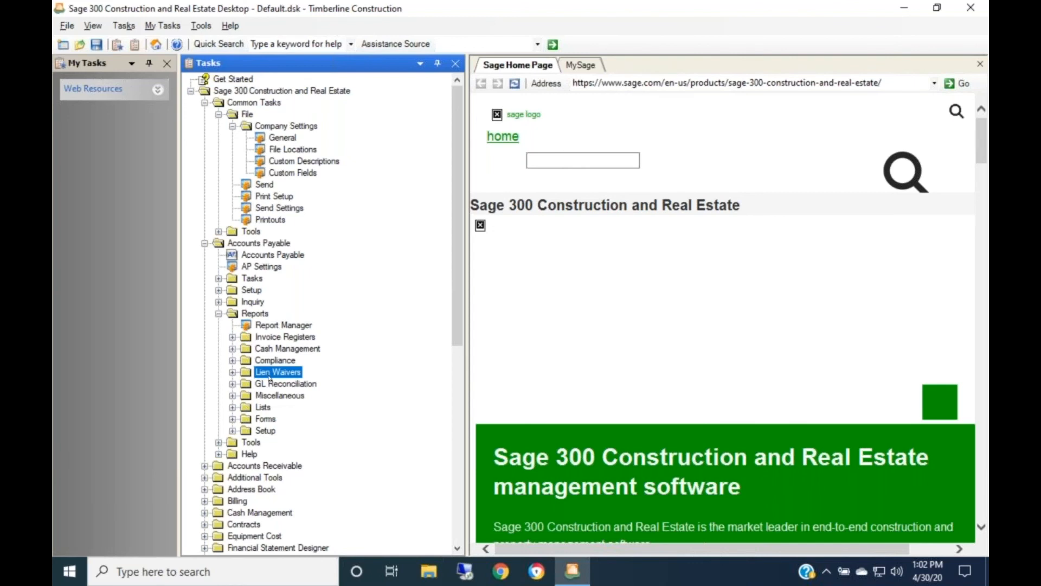
Step: Open Subcontractor Compliance Management from the Accounts Payable tasks and widen the Type column of the lien waivers list
{"action": "left_click", "coordinate": [219, 314]}
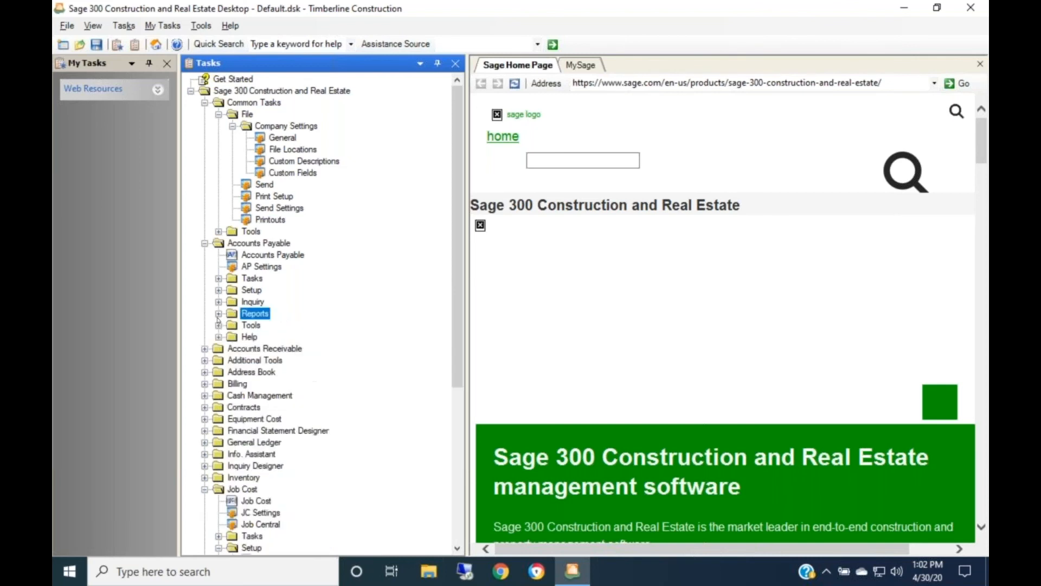
{"action": "left_click", "coordinate": [219, 279]}
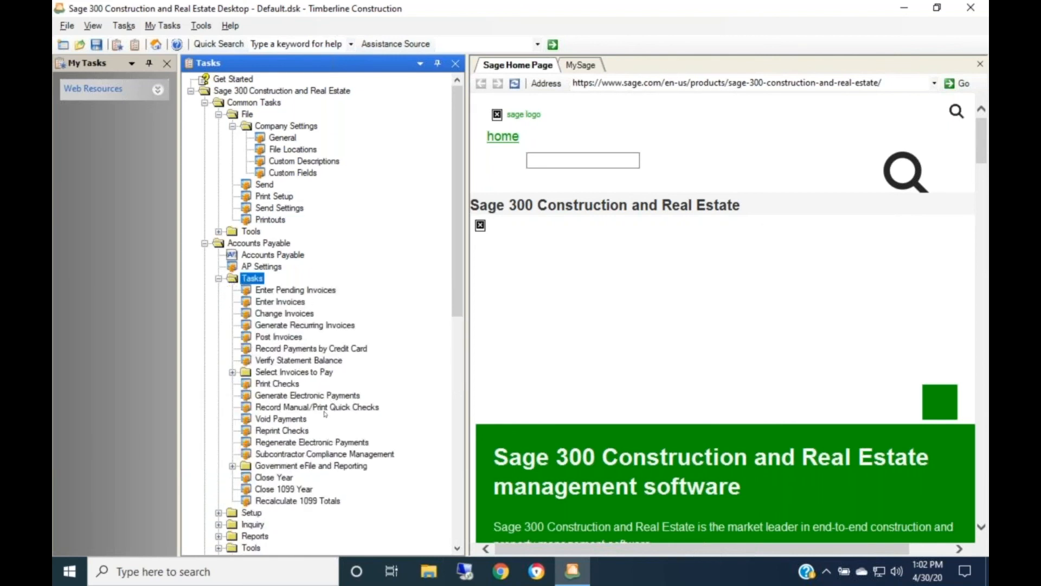
{"action": "left_click", "coordinate": [307, 455]}
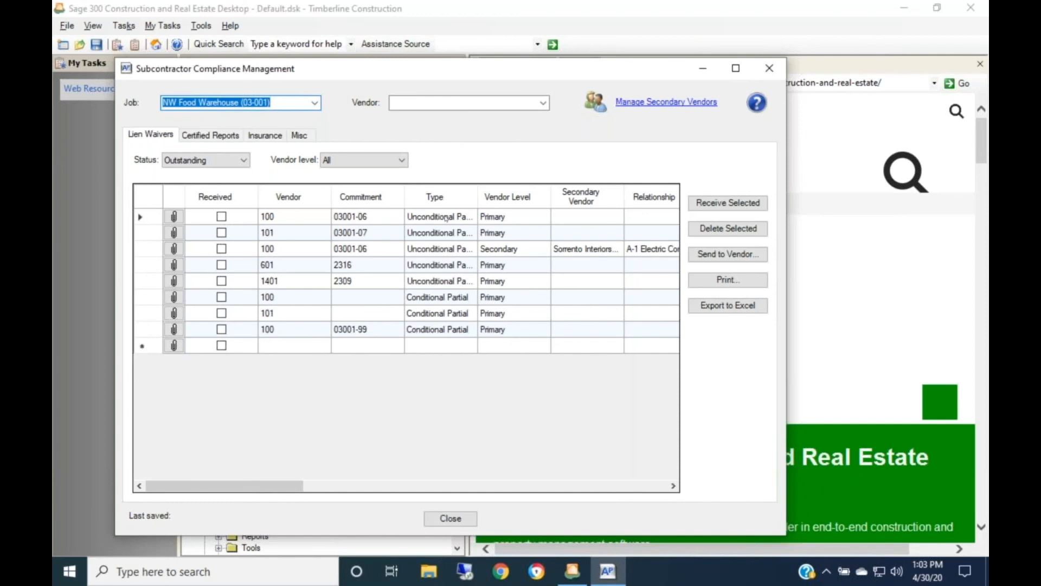
{"action": "left_click", "coordinate": [510, 197]}
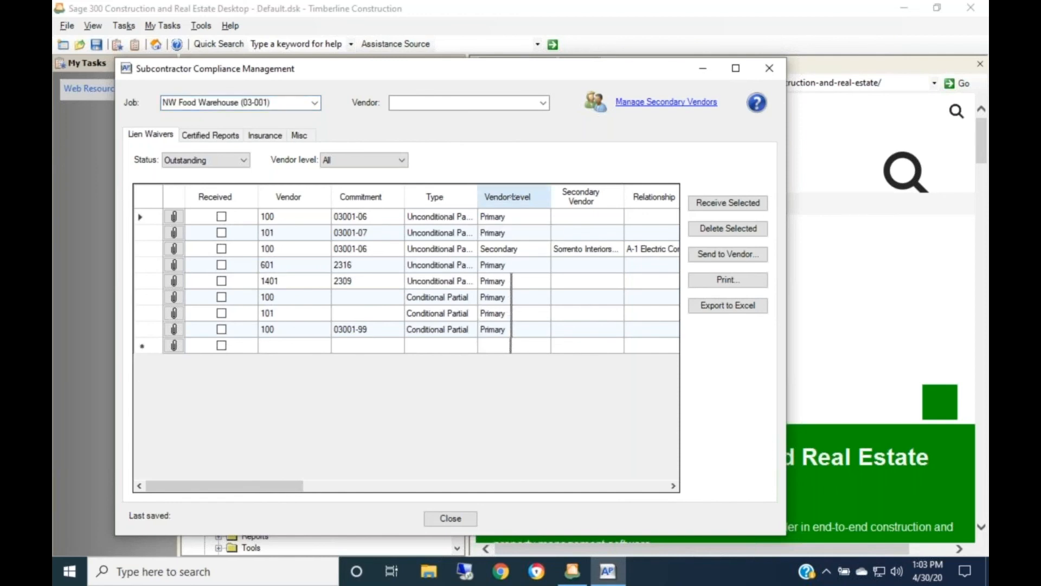
{"action": "left_click_drag", "start_coordinate": [510, 198], "coordinate": [511, 197]}
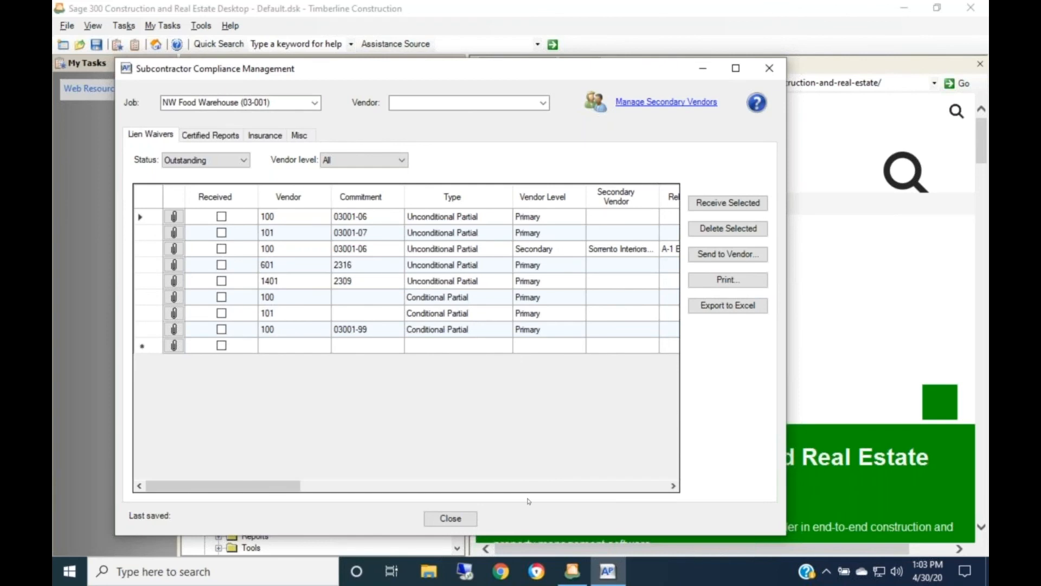
Step: Review the invoice, payment, amount and date columns of the outstanding lien waivers and return to the first columns
{"action": "left_click", "coordinate": [568, 487]}
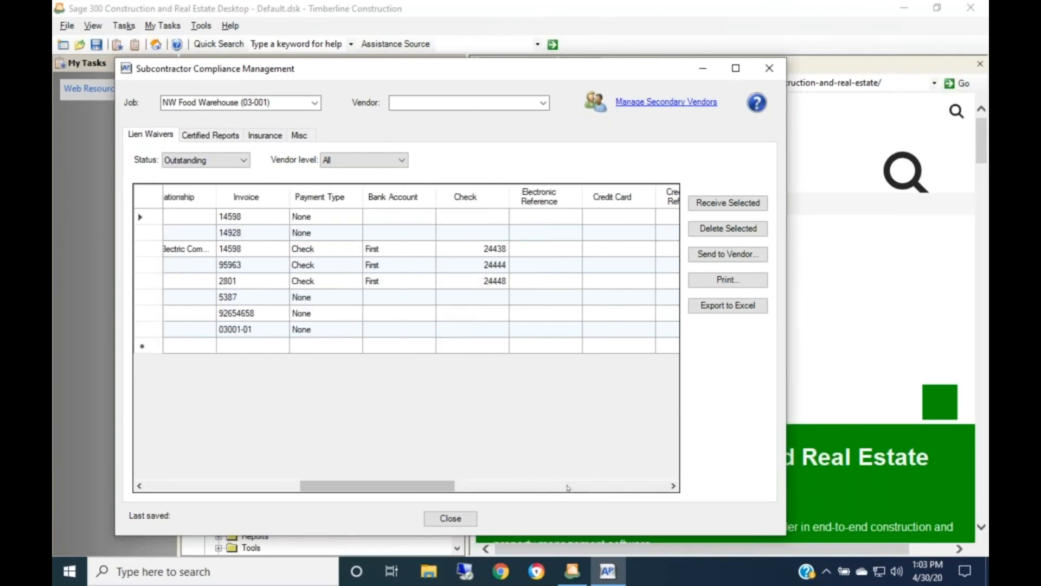
{"action": "left_click", "coordinate": [629, 488]}
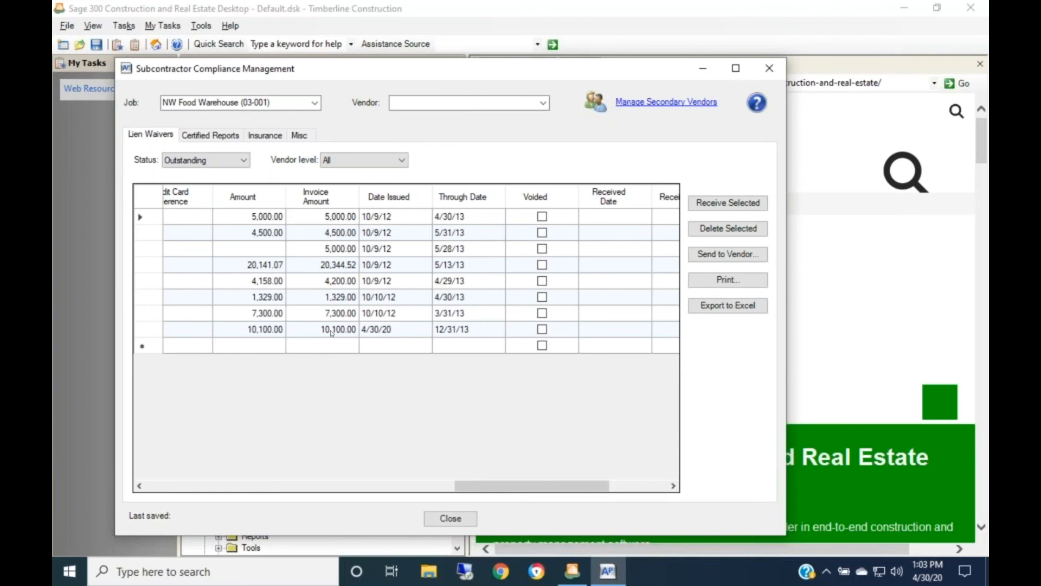
{"action": "left_click", "coordinate": [152, 490]}
{"action": "left_click", "coordinate": [153, 490]}
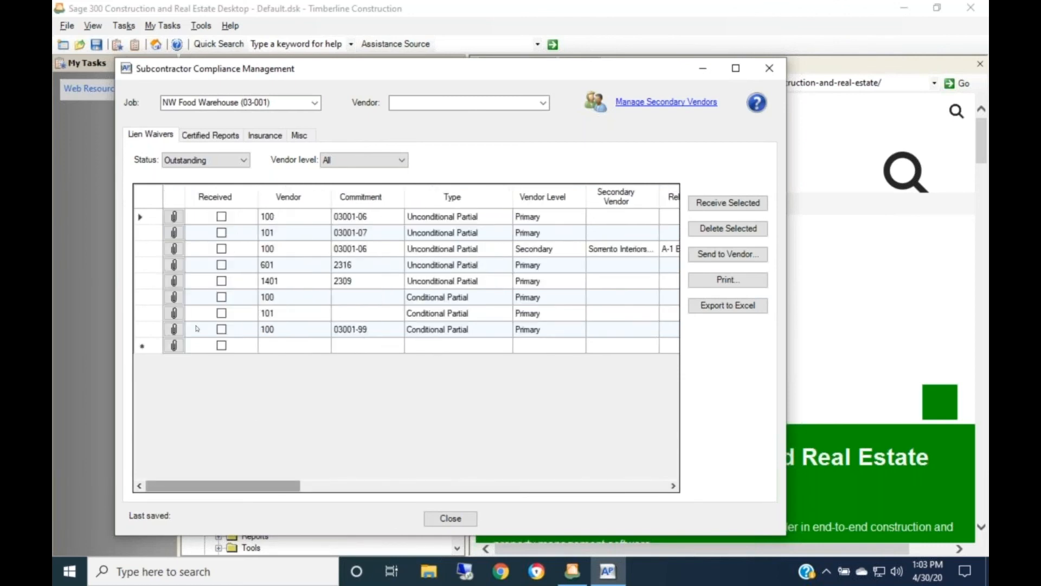
Step: Mark the primary vendor's unconditional partial lien waiver for commitment 03001-06 as received and save the row
{"action": "left_click", "coordinate": [222, 217]}
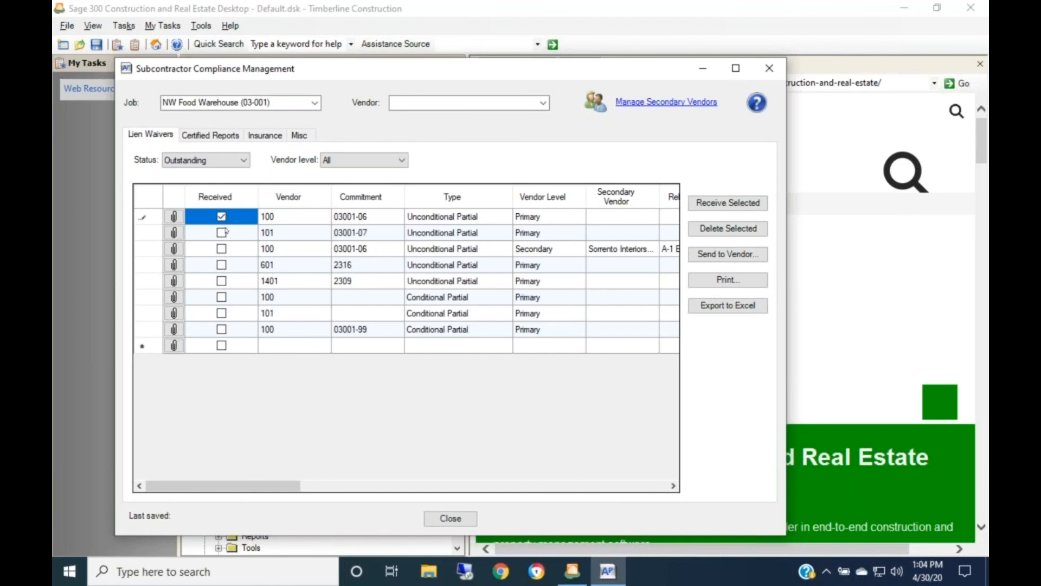
{"action": "left_click", "coordinate": [154, 234]}
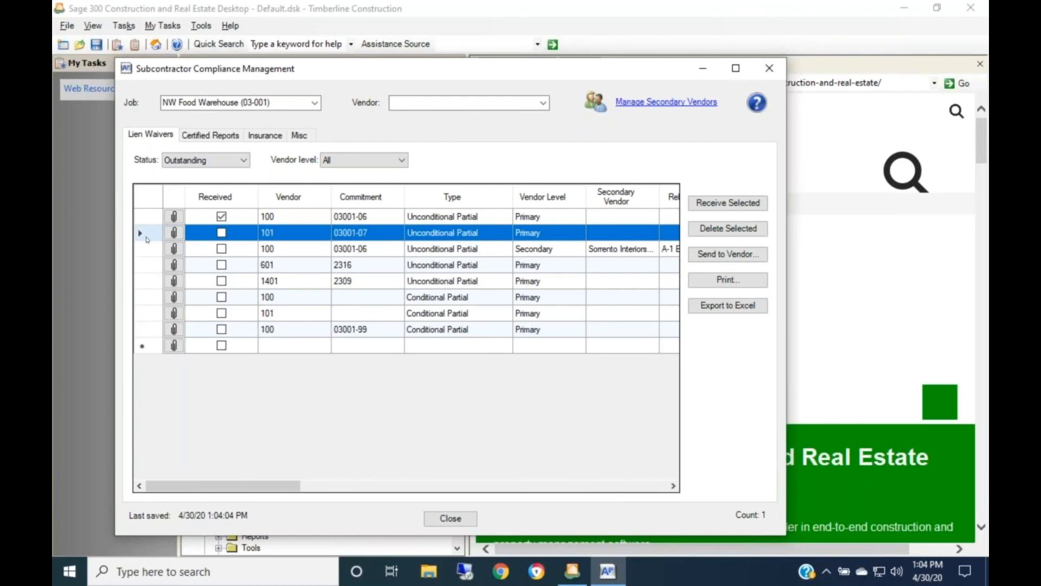
Step: Preview the secondary vendor's unconditional partial lien waiver for commitment 03001-06, read through the form and close the preview
{"action": "left_click_drag", "start_coordinate": [146, 239], "coordinate": [131, 251]}
{"action": "left_click", "coordinate": [136, 250]}
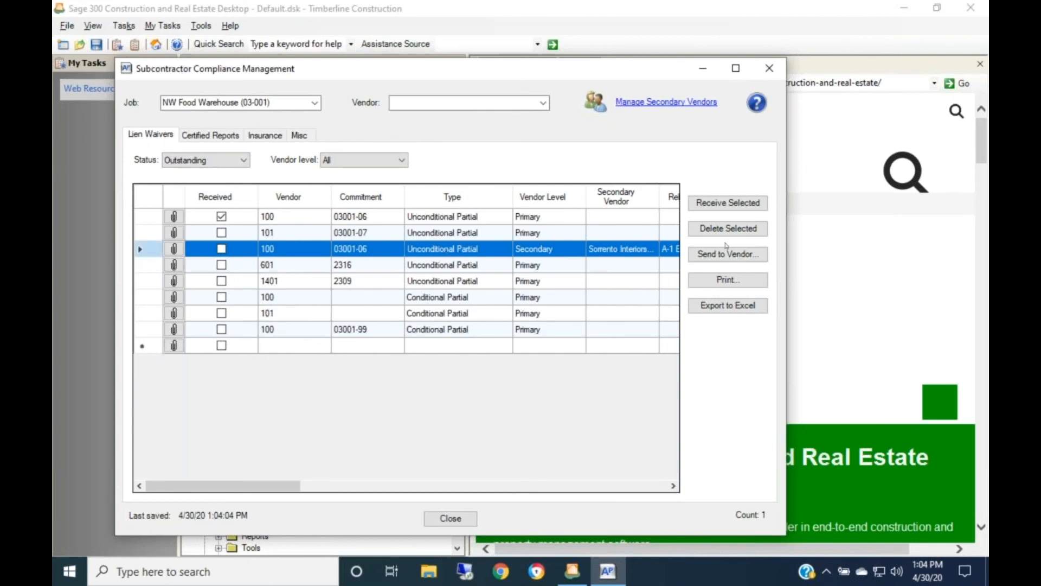
{"action": "left_click", "coordinate": [758, 283]}
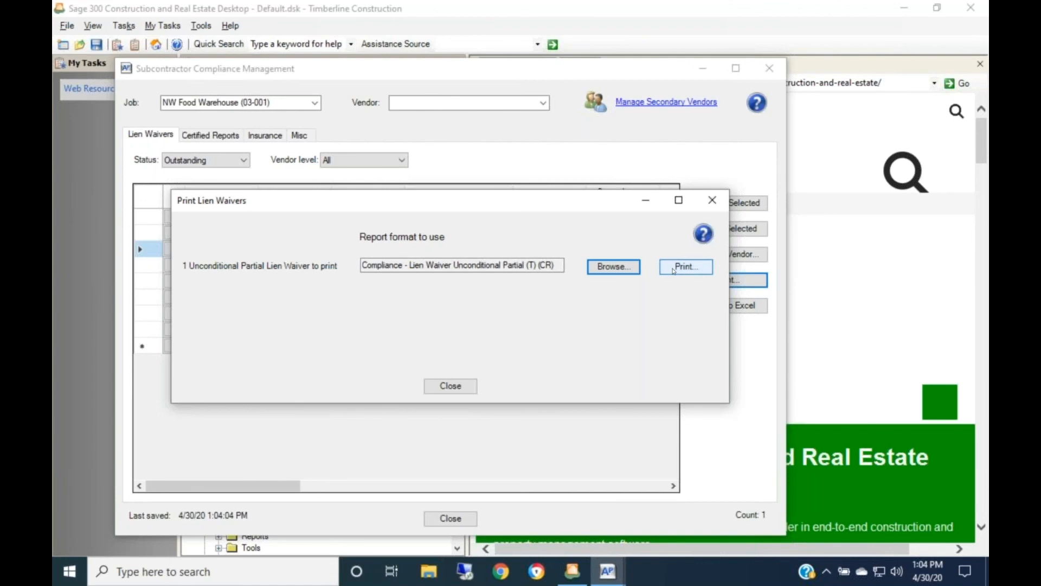
{"action": "left_click", "coordinate": [675, 267]}
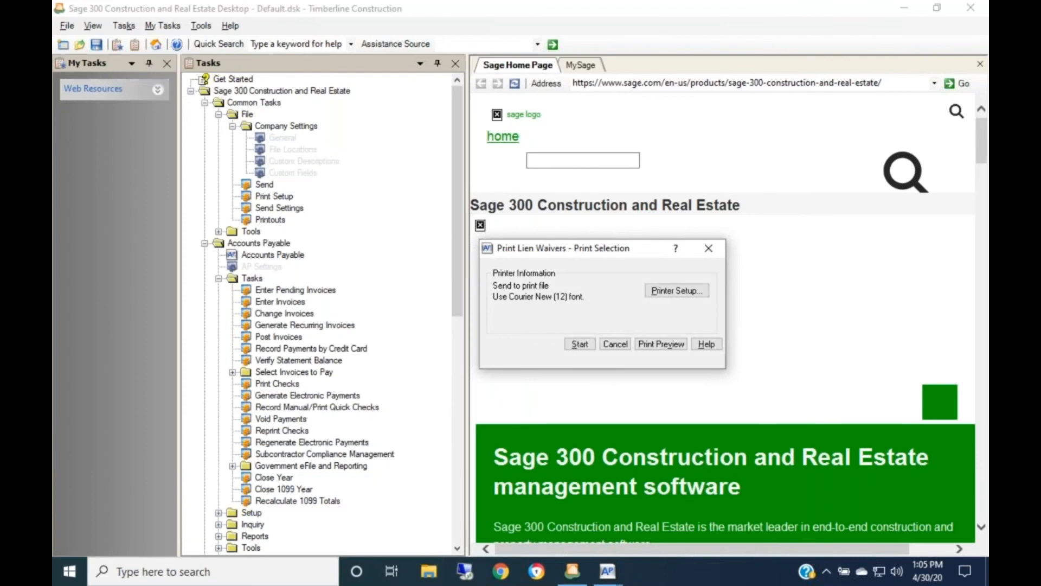
{"action": "left_click", "coordinate": [661, 344]}
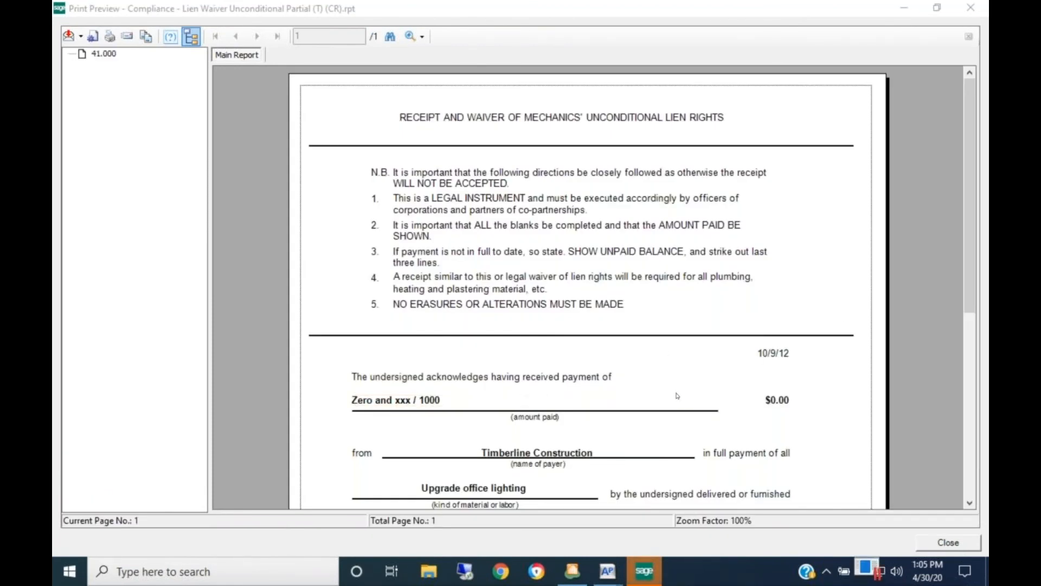
{"action": "scroll", "coordinate": [677, 396], "scroll_direction": "down", "scroll_amount": 3}
{"action": "scroll", "coordinate": [587, 288], "scroll_direction": "down", "scroll_amount": 5}
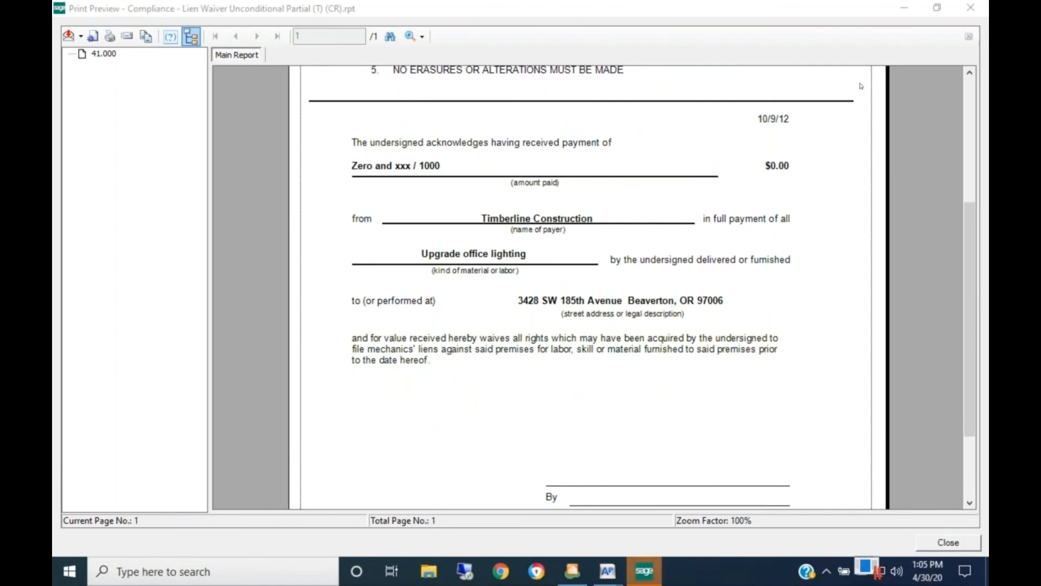
{"action": "left_click", "coordinate": [971, 8]}
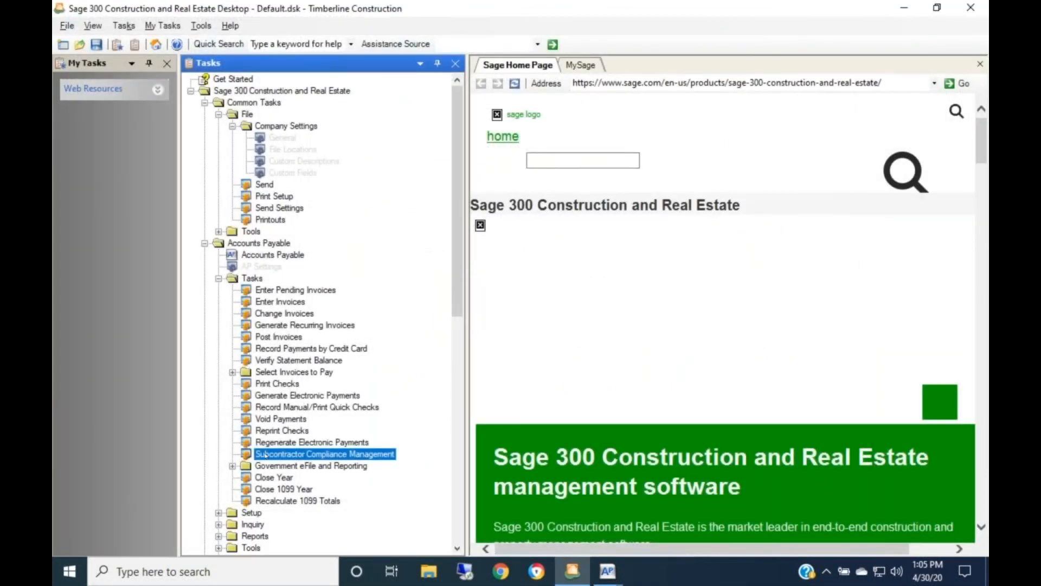
Step: Try to return to the Print Lien Waivers and Subcontractor Compliance Management windows
{"action": "left_click", "coordinate": [607, 570]}
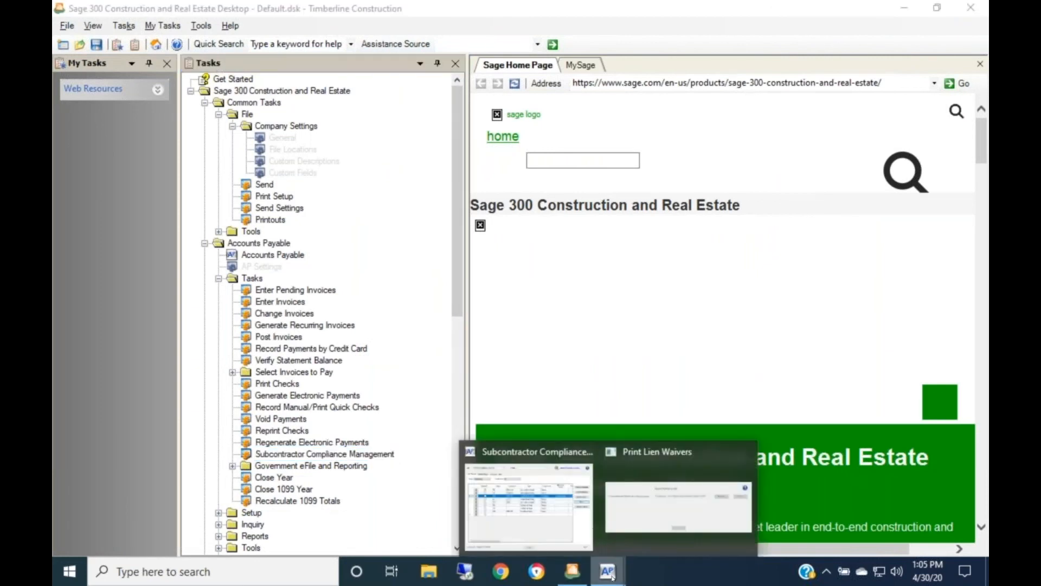
{"action": "left_click", "coordinate": [654, 548]}
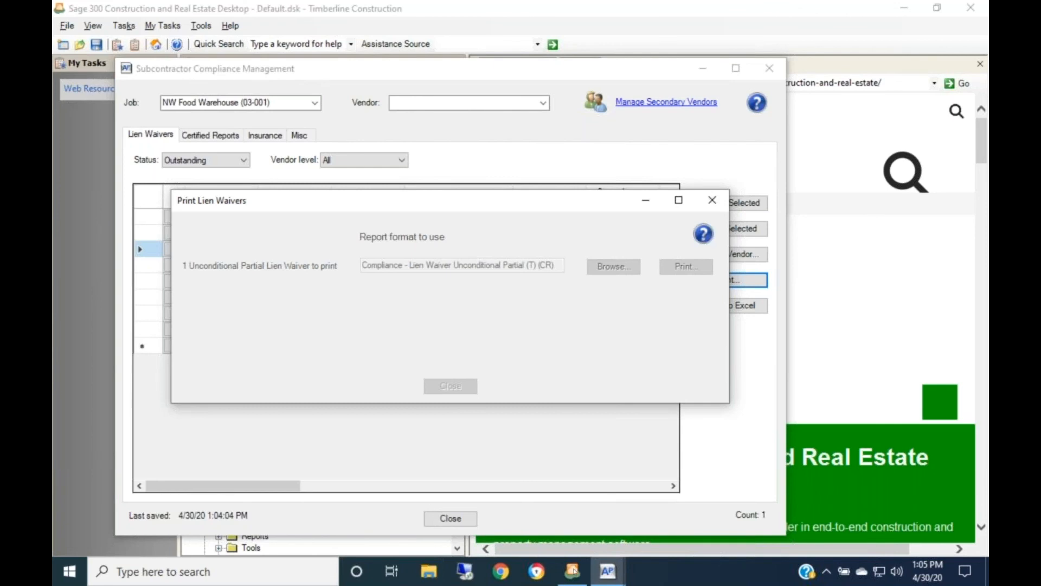
{"action": "left_click", "coordinate": [595, 574]}
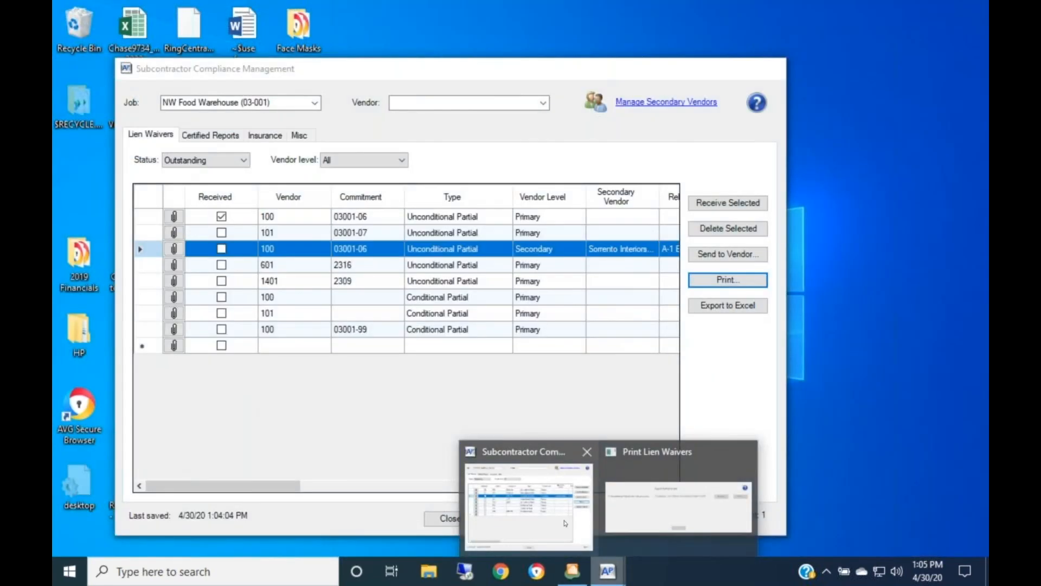
{"action": "left_click", "coordinate": [566, 519]}
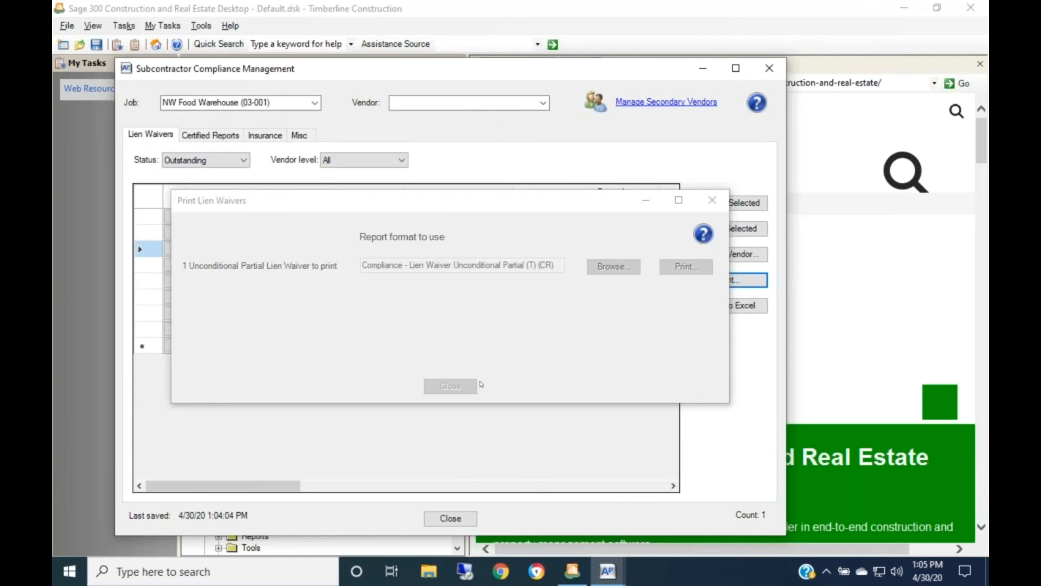
Step: End the ap (32 bit) task in Task Manager and close Task Manager
{"action": "right_click", "coordinate": [671, 581]}
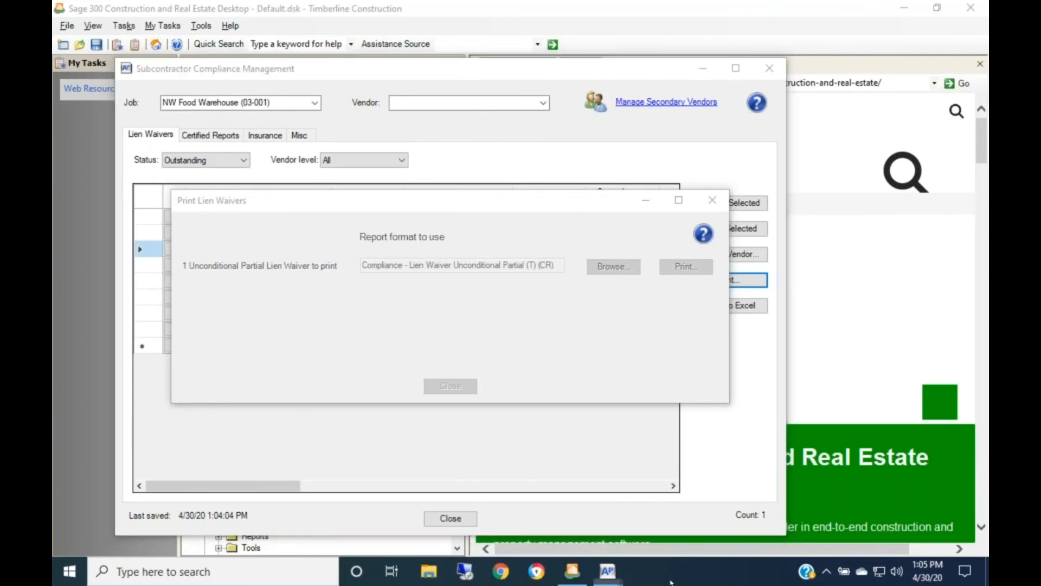
{"action": "left_click", "coordinate": [711, 507]}
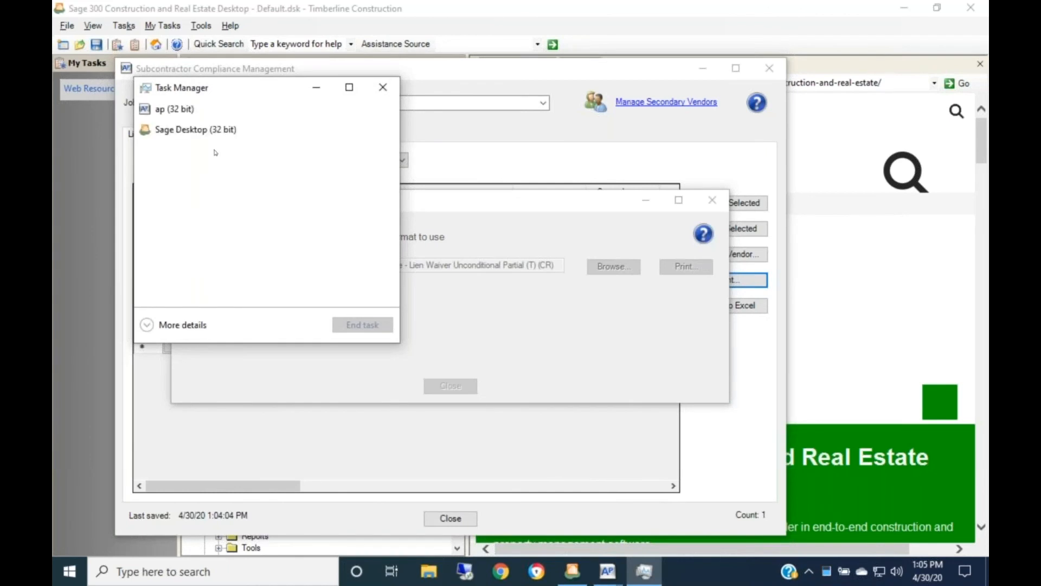
{"action": "left_click", "coordinate": [184, 110]}
{"action": "right_click", "coordinate": [183, 110]}
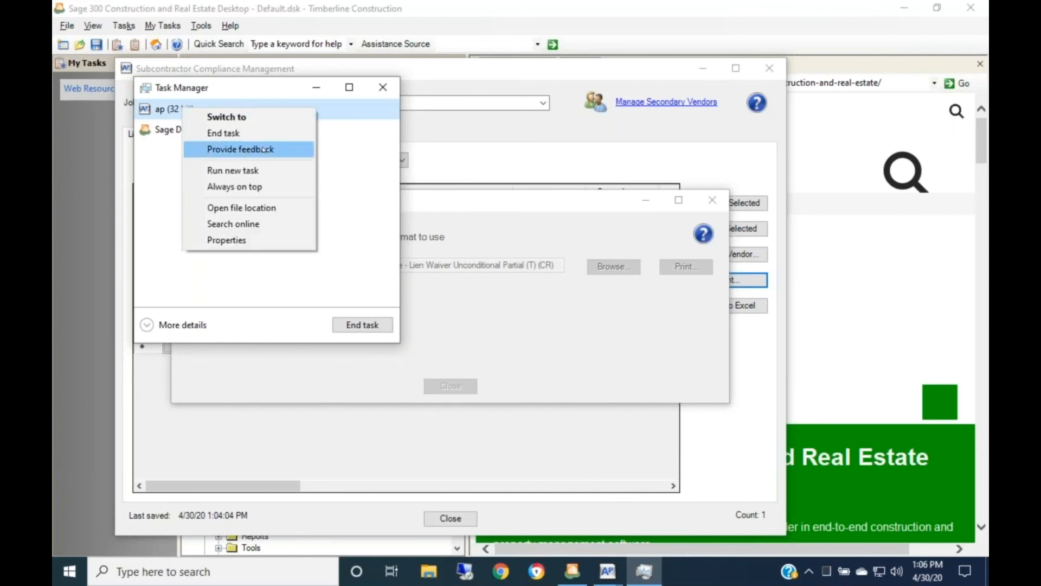
{"action": "left_click", "coordinate": [367, 311]}
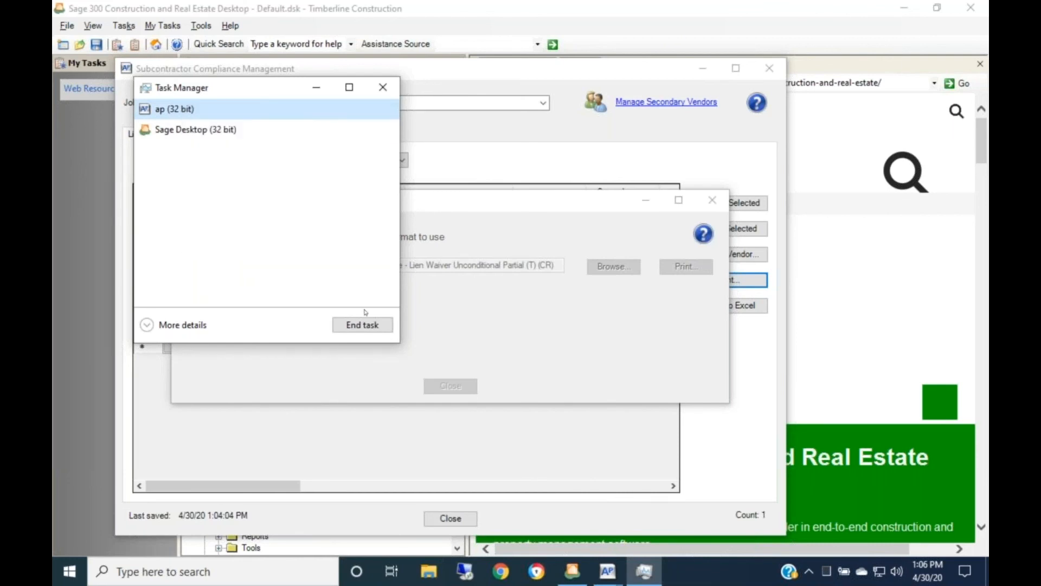
{"action": "left_click", "coordinate": [354, 327]}
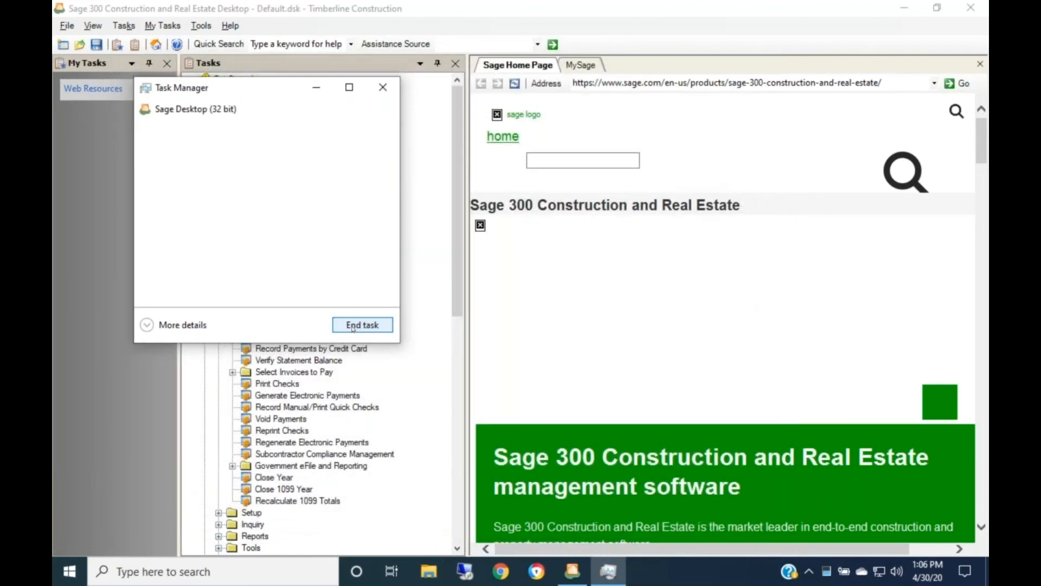
{"action": "left_click", "coordinate": [383, 88]}
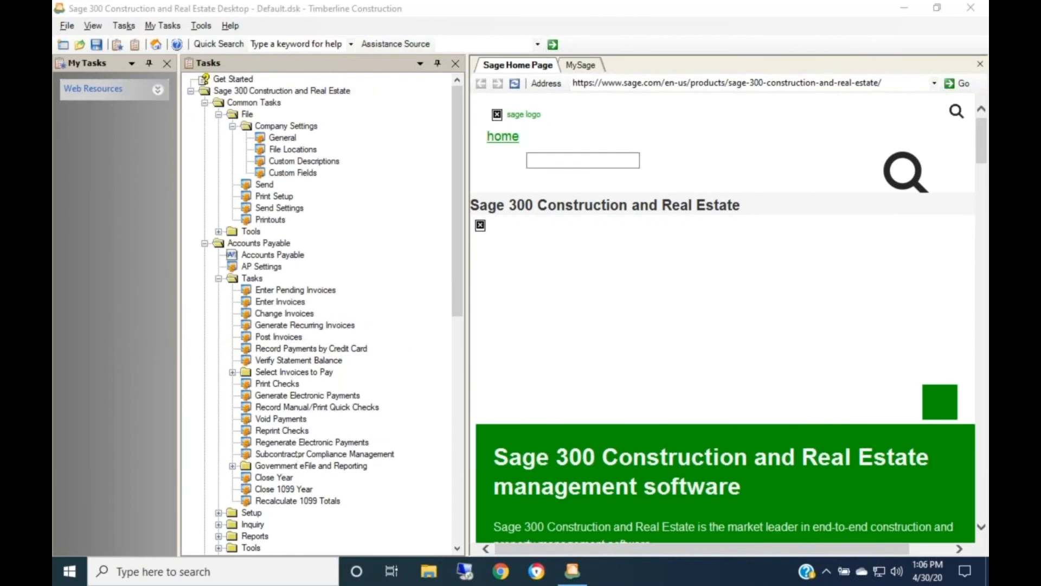
Step: Reopen Subcontractor Compliance Management and check the amount, invoice amount and date columns of the outstanding lien waivers
{"action": "left_click", "coordinate": [298, 455]}
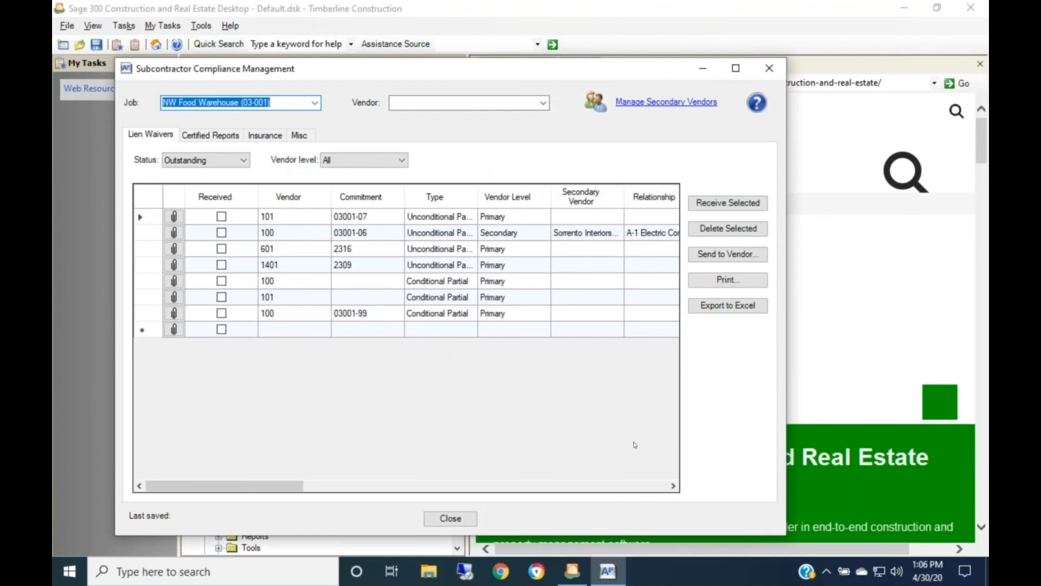
{"action": "left_click", "coordinate": [674, 487]}
{"action": "left_click_drag", "start_coordinate": [673, 486], "coordinate": [673, 486]}
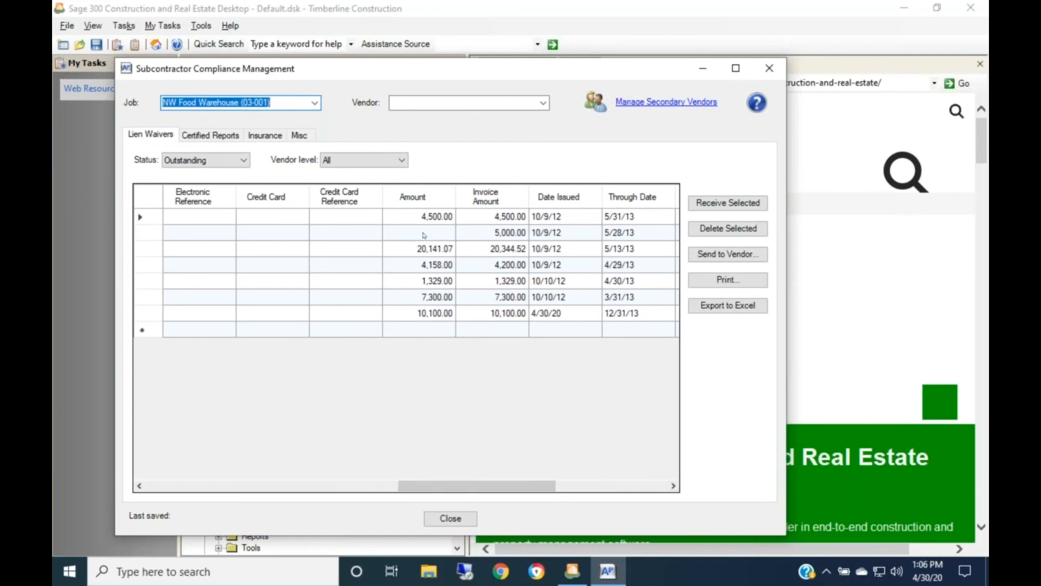
{"action": "left_click", "coordinate": [478, 269]}
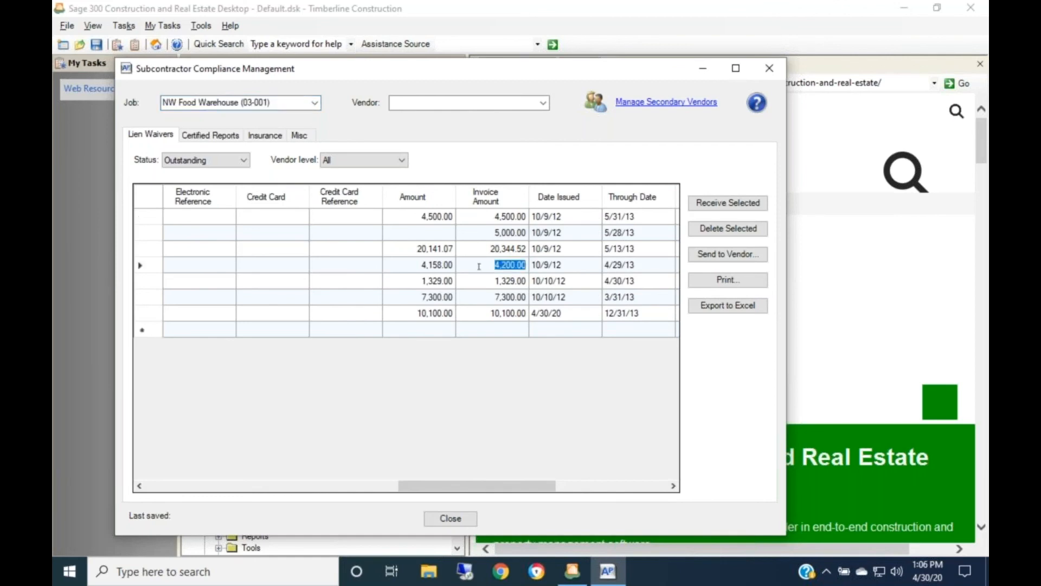
Step: Open a print preview of the unconditional partial lien waiver for vendor 1401, commitment 2309, using the Lien Waiver Unconditional Partial (T) (CR) format
{"action": "left_click", "coordinate": [711, 284]}
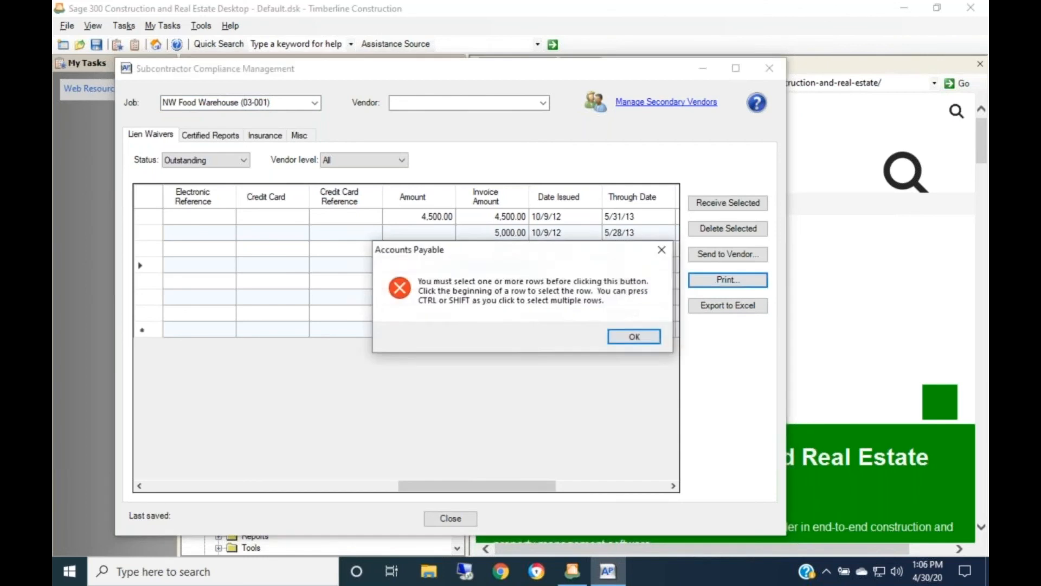
{"action": "left_click", "coordinate": [619, 341]}
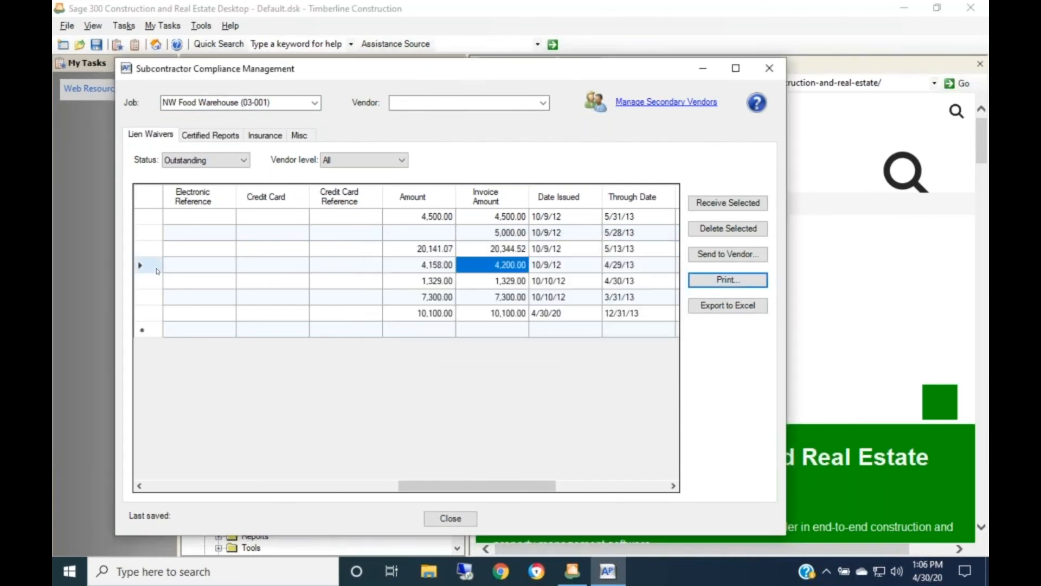
{"action": "left_click", "coordinate": [157, 270]}
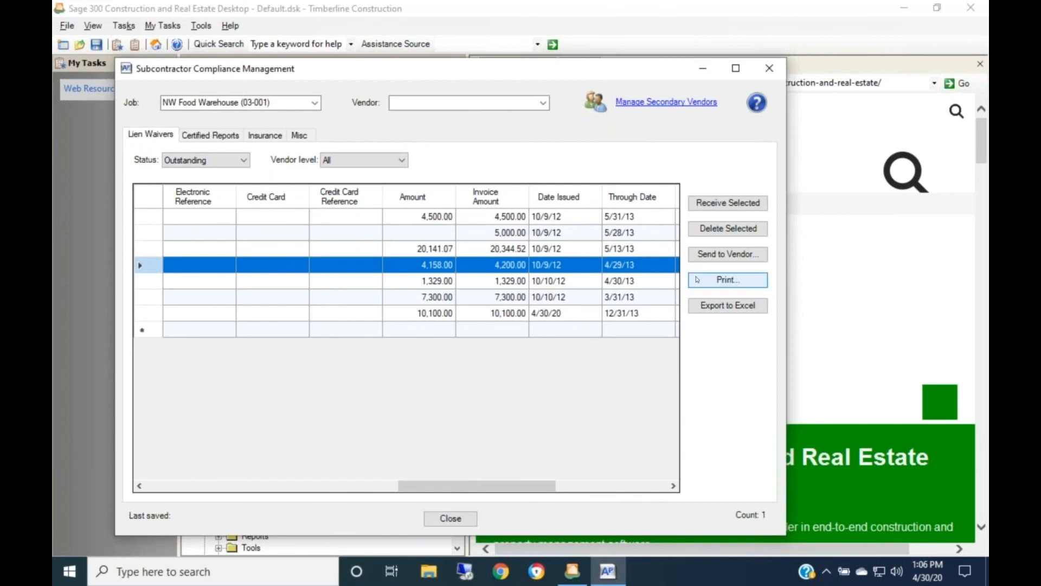
{"action": "left_click", "coordinate": [698, 280]}
{"action": "key", "text": "super+a"}
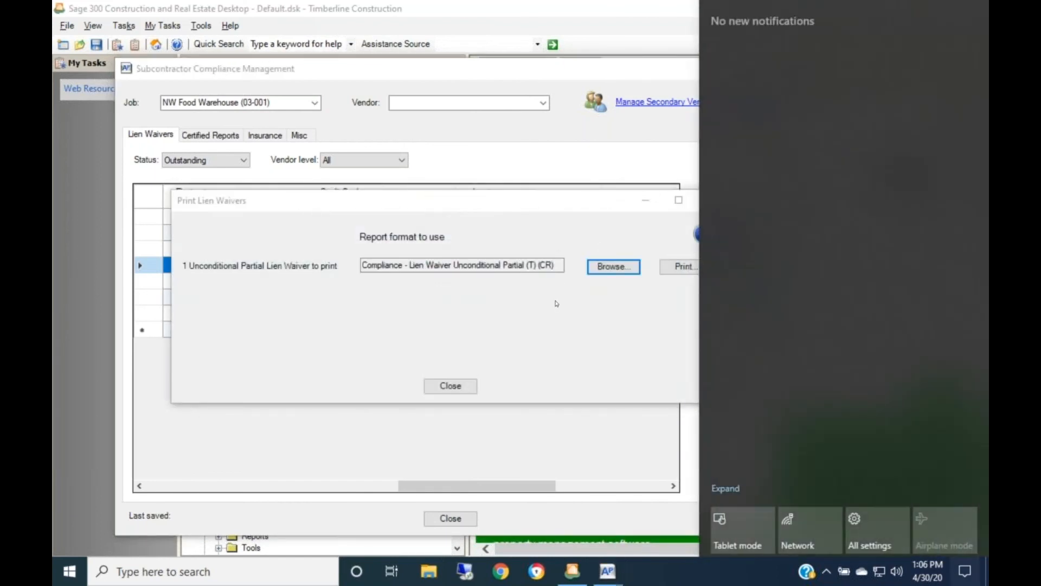
{"action": "left_click", "coordinate": [678, 260]}
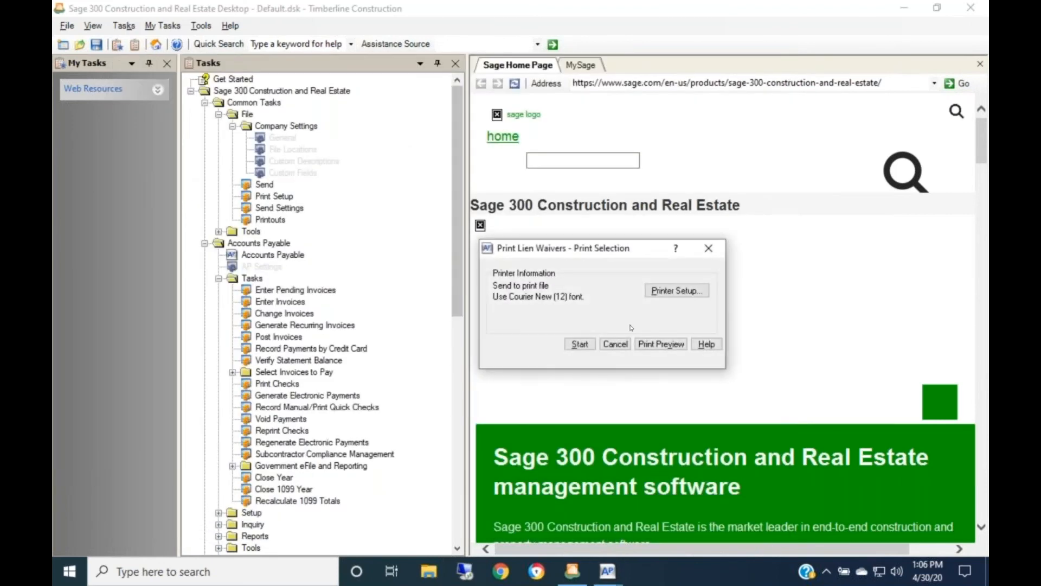
{"action": "left_click", "coordinate": [655, 345]}
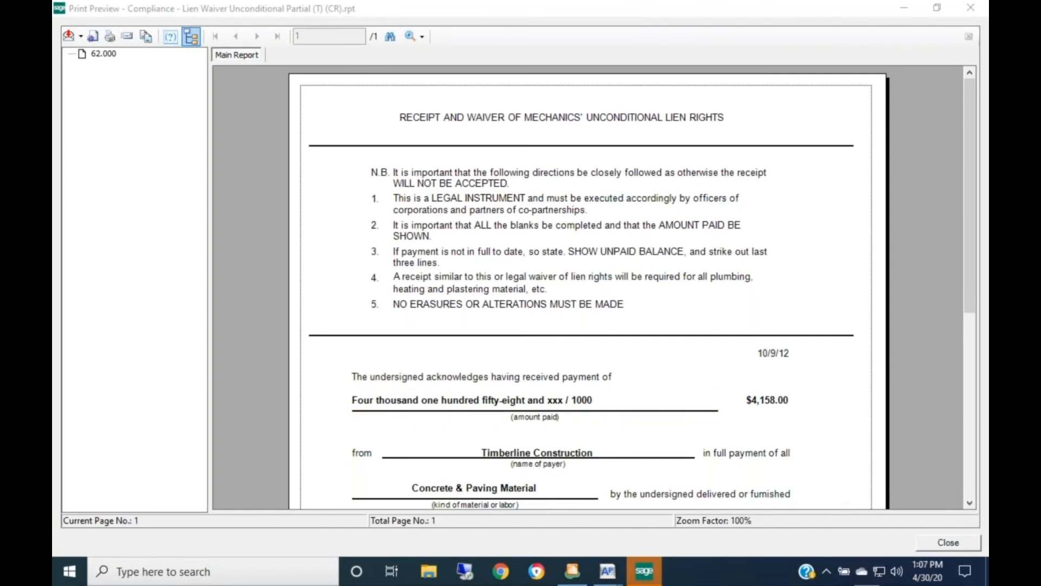
Step: Read the previewed lien waiver through to the signature block and return to its beginning
{"action": "scroll", "coordinate": [720, 379], "scroll_direction": "down", "scroll_amount": 2}
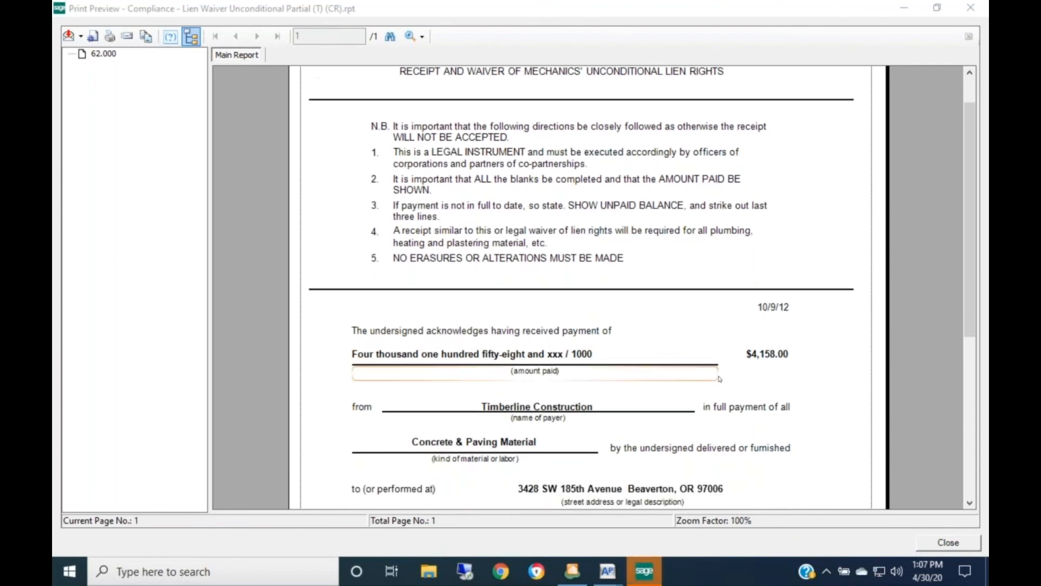
{"action": "scroll", "coordinate": [720, 378], "scroll_direction": "down", "scroll_amount": 2}
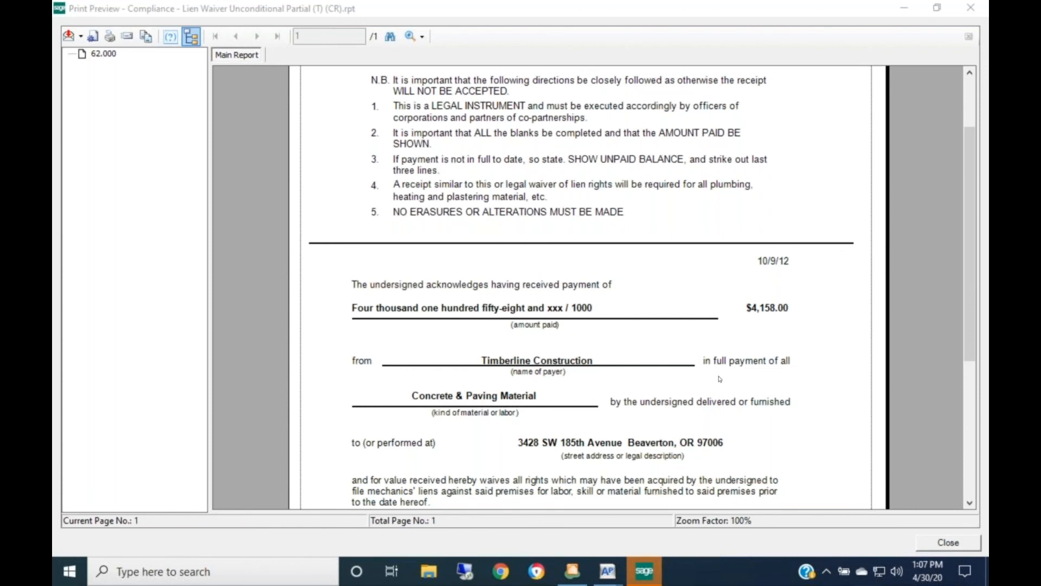
{"action": "left_click", "coordinate": [676, 407]}
{"action": "left_click", "coordinate": [678, 385]}
{"action": "left_click", "coordinate": [702, 336]}
{"action": "scroll", "coordinate": [702, 336], "scroll_direction": "down", "scroll_amount": 3}
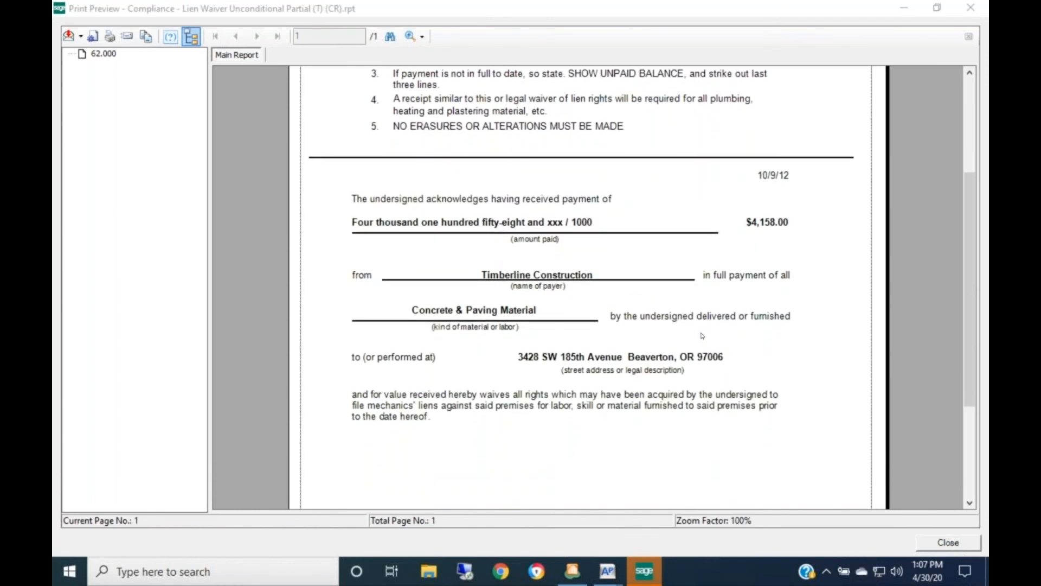
{"action": "scroll", "coordinate": [707, 326], "scroll_direction": "down", "scroll_amount": 6}
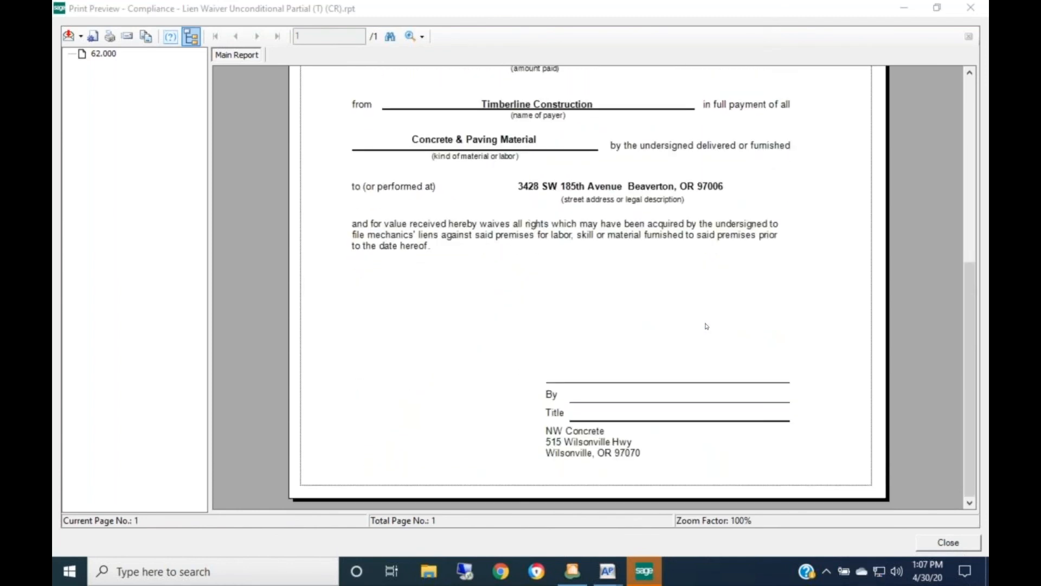
{"action": "scroll", "coordinate": [706, 326], "scroll_direction": "up", "scroll_amount": 12}
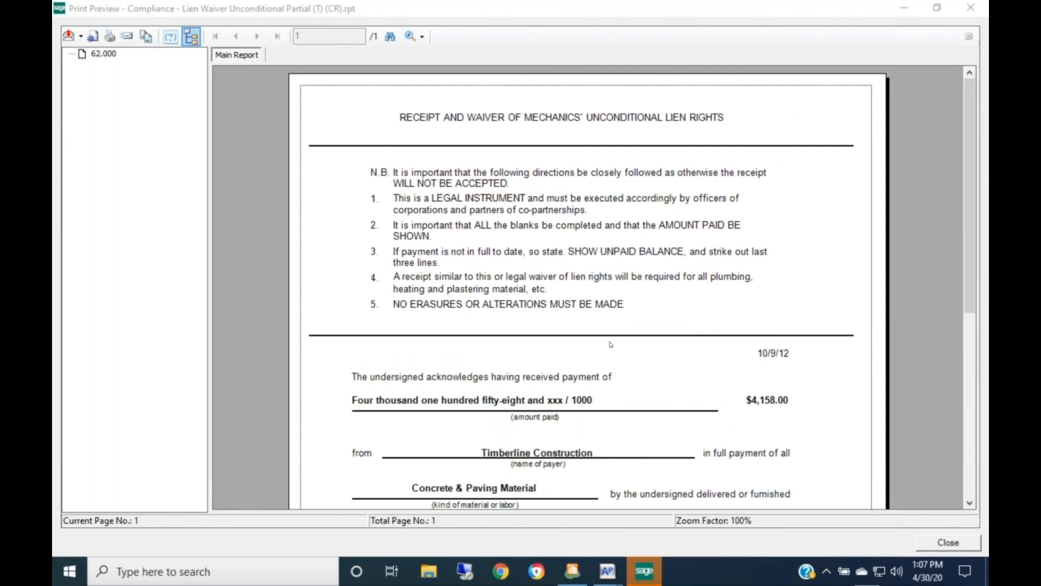
Step: Examine the amount paid, payer, kind of material, job address and signature fields filled in on the waiver
{"action": "left_click", "coordinate": [639, 420]}
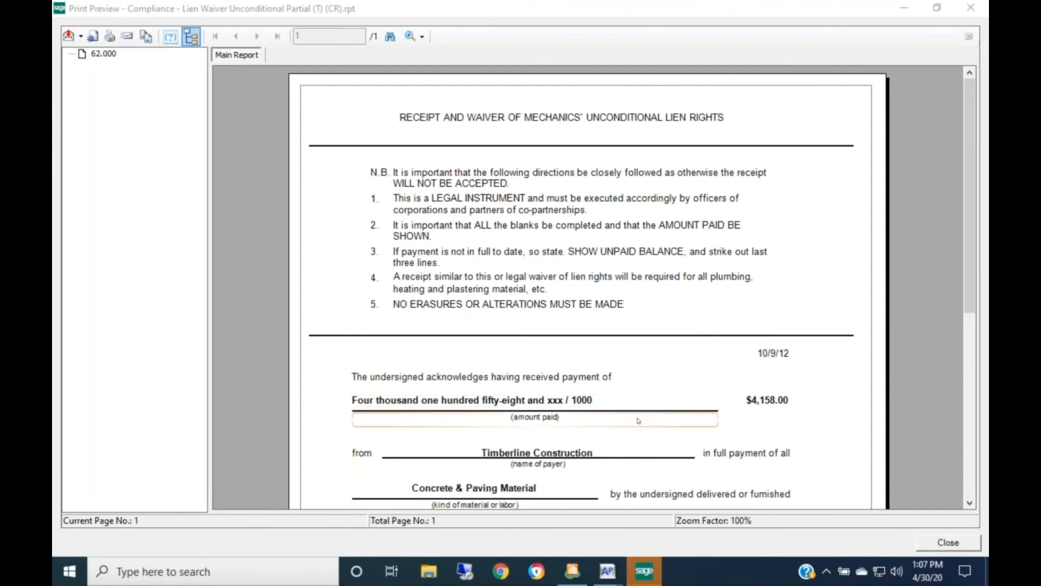
{"action": "scroll", "coordinate": [637, 420], "scroll_direction": "down", "scroll_amount": 5}
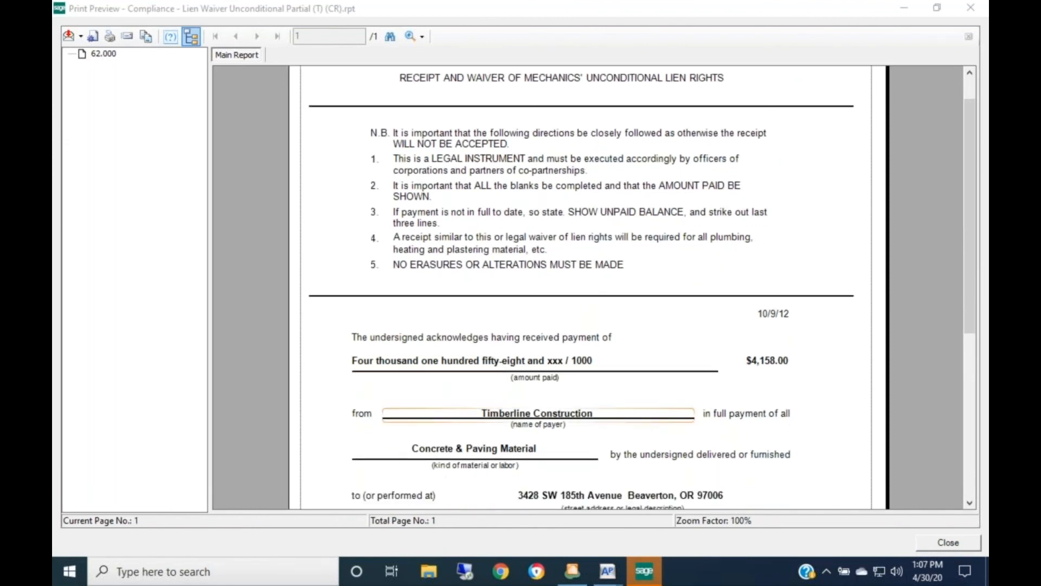
{"action": "left_click", "coordinate": [542, 374]}
{"action": "left_click", "coordinate": [602, 356]}
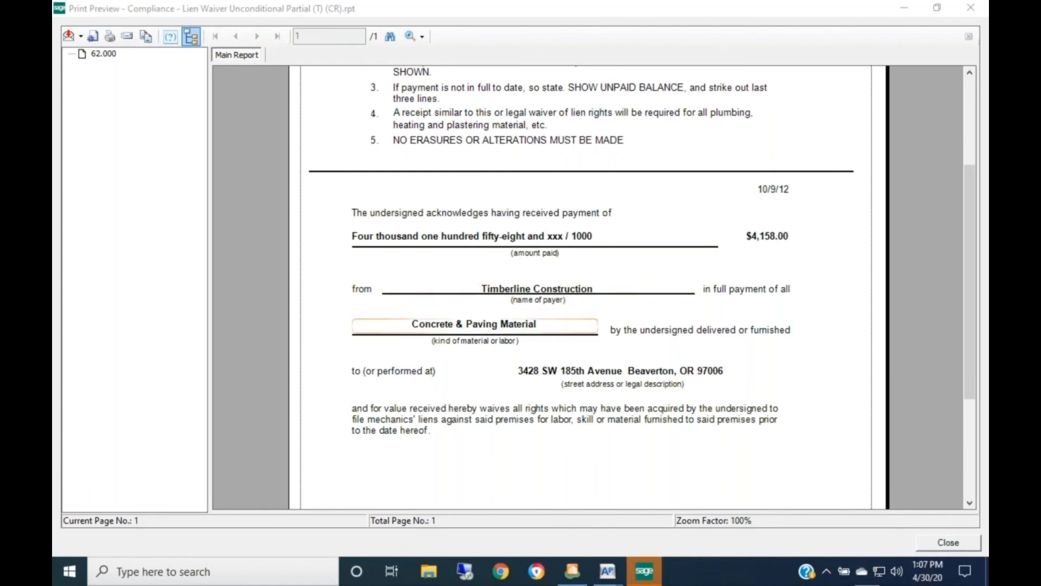
{"action": "scroll", "coordinate": [525, 355], "scroll_direction": "down", "scroll_amount": 1}
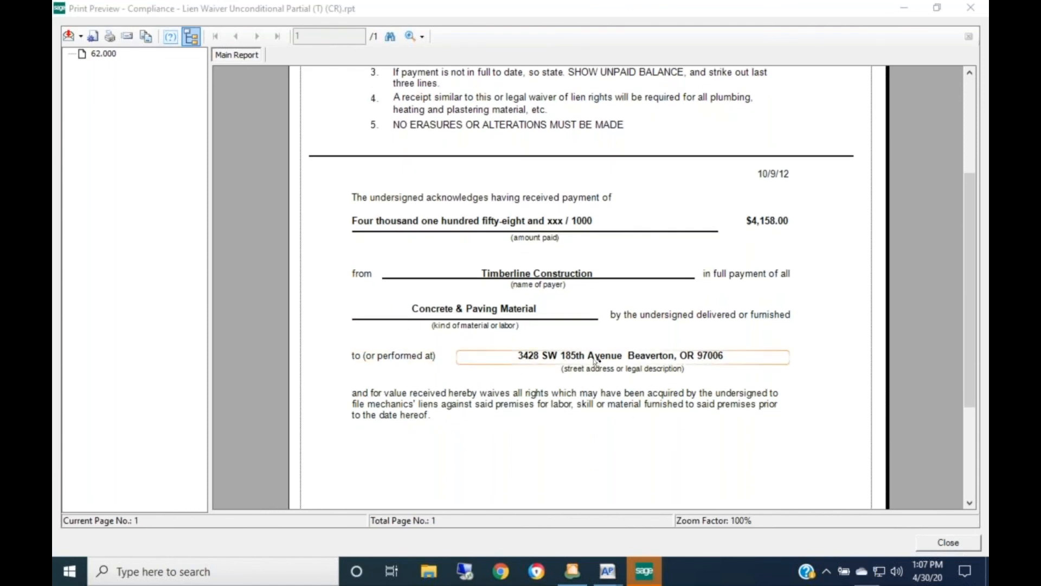
{"action": "scroll", "coordinate": [510, 452], "scroll_direction": "down", "scroll_amount": 3}
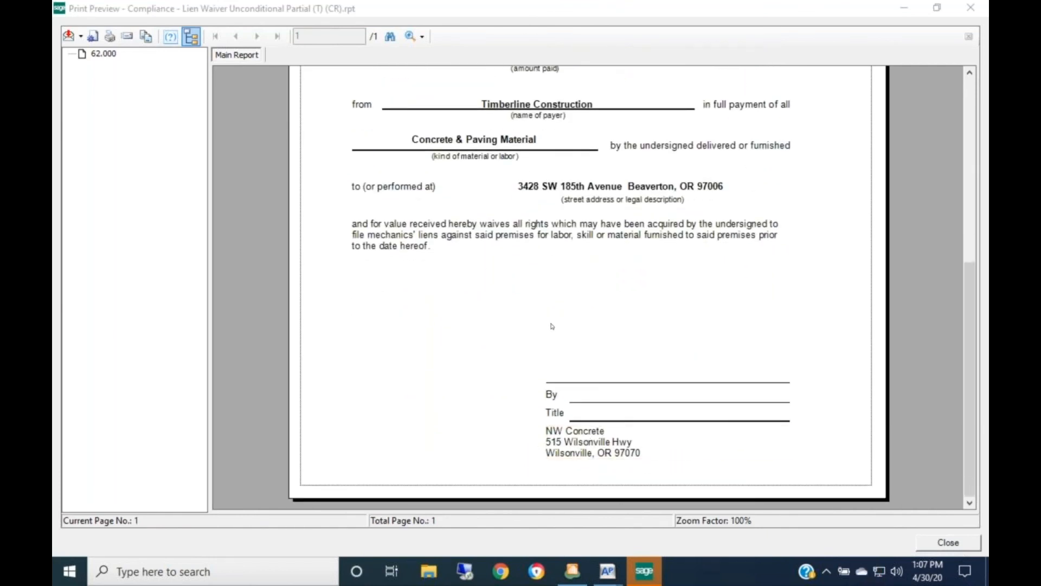
Step: Close the lien waiver preview and leave lien waiver printing without printing the waiver
{"action": "scroll", "coordinate": [552, 326], "scroll_direction": "up", "scroll_amount": 6}
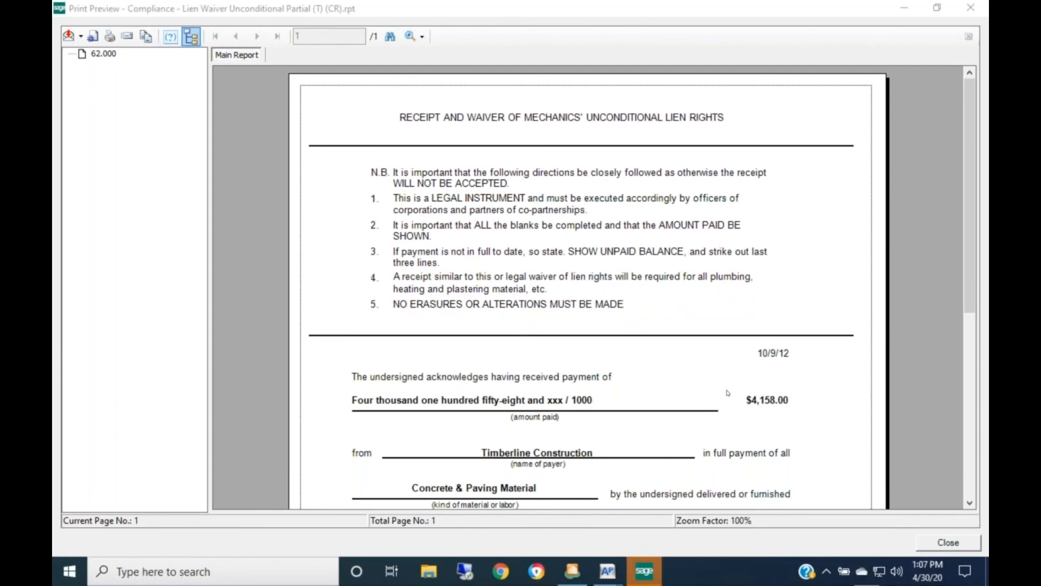
{"action": "left_click", "coordinate": [948, 542]}
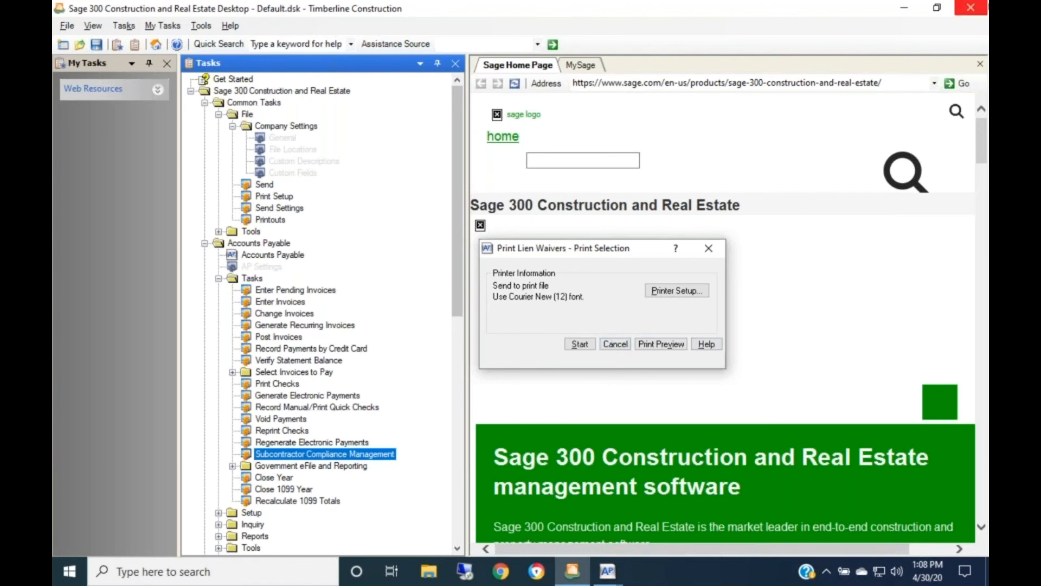
{"action": "left_click", "coordinate": [617, 345]}
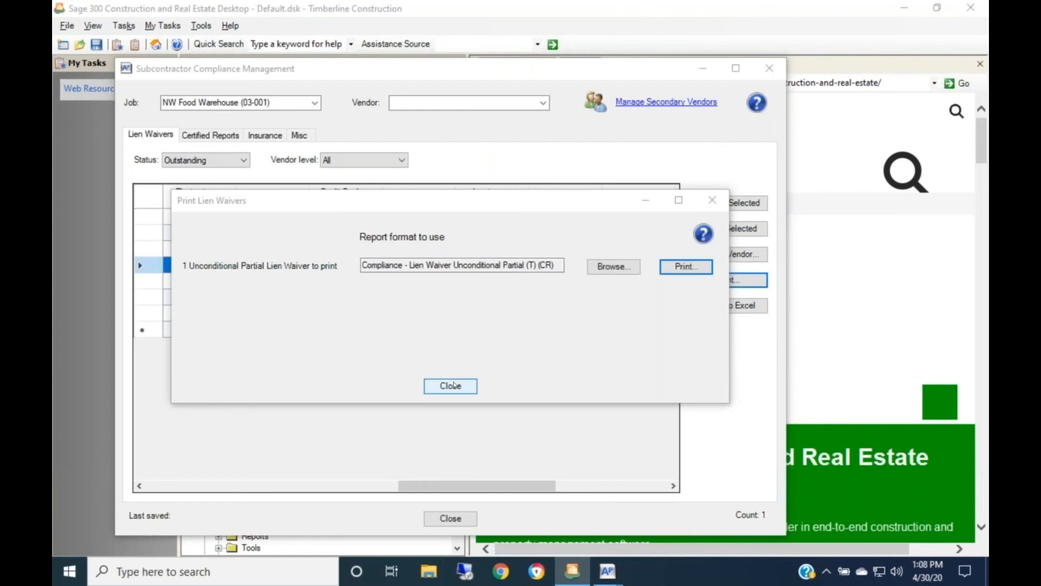
{"action": "left_click", "coordinate": [455, 385]}
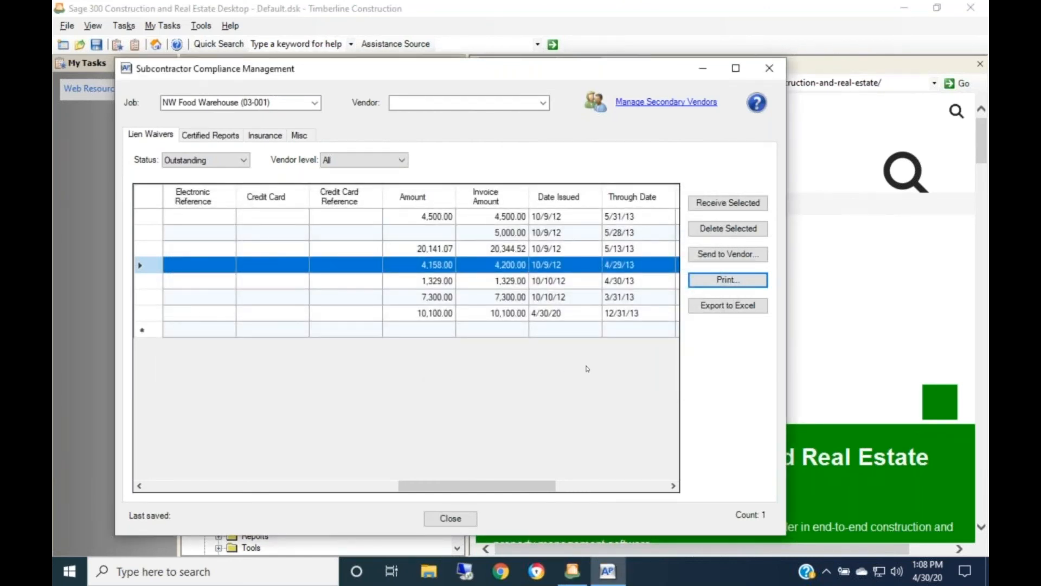
Step: Return to the first columns of the outstanding lien waivers, and view the job's certified reports and commitment insurance records
{"action": "key", "text": "super+a"}
{"action": "left_click", "coordinate": [322, 489]}
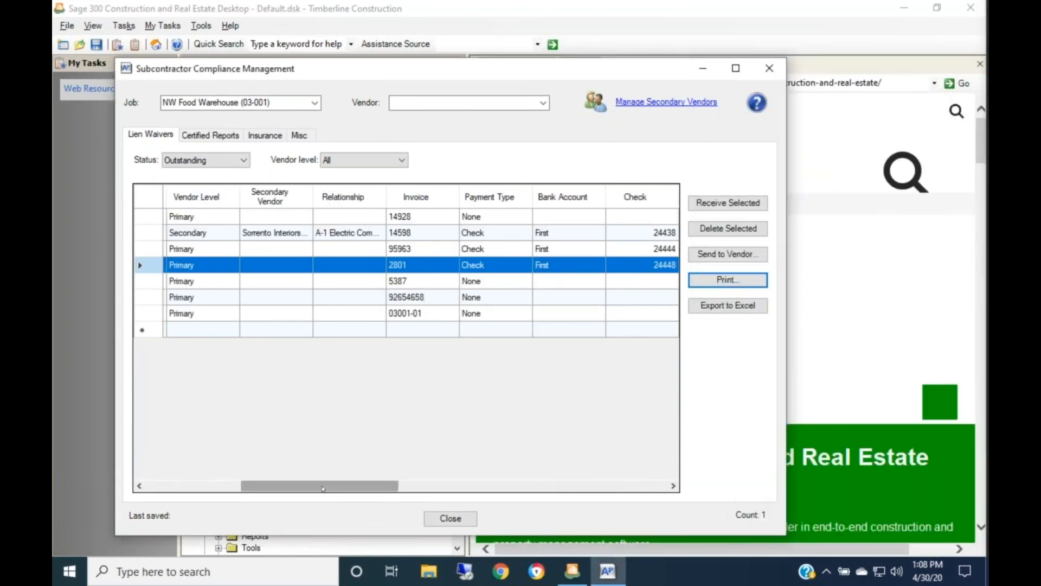
{"action": "left_click", "coordinate": [202, 486]}
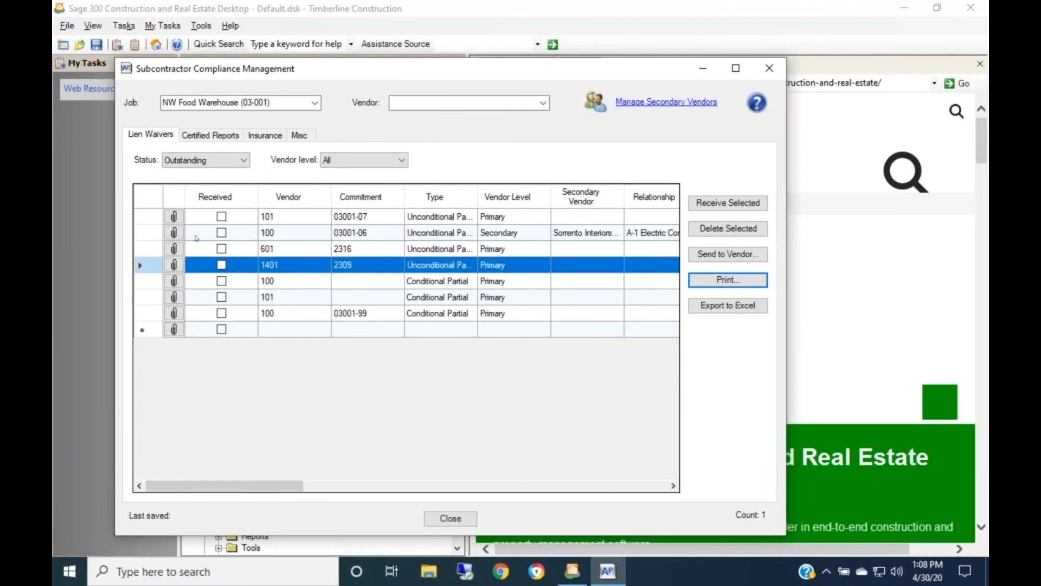
{"action": "left_click", "coordinate": [198, 135]}
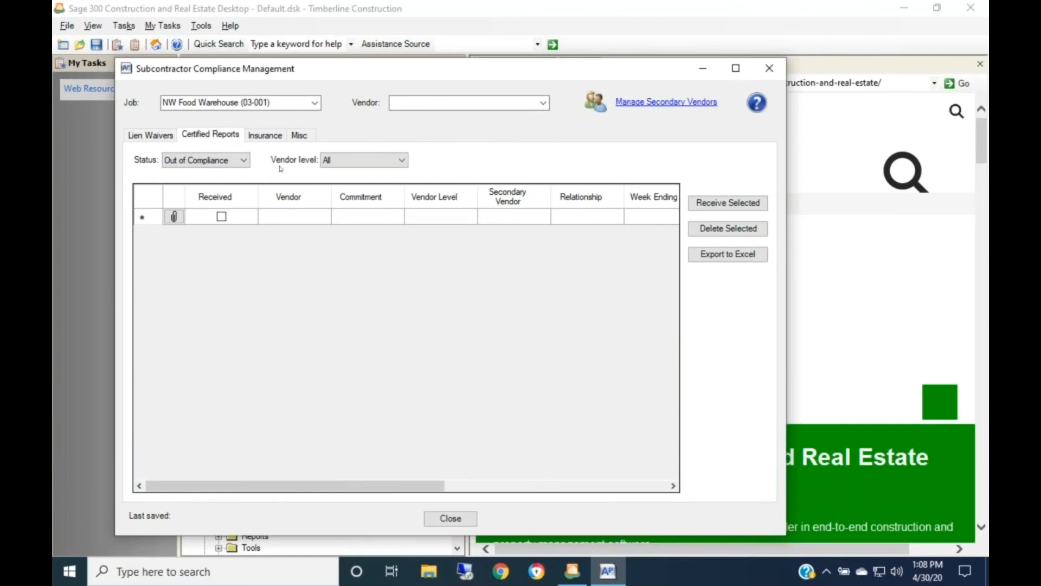
{"action": "left_click", "coordinate": [266, 137]}
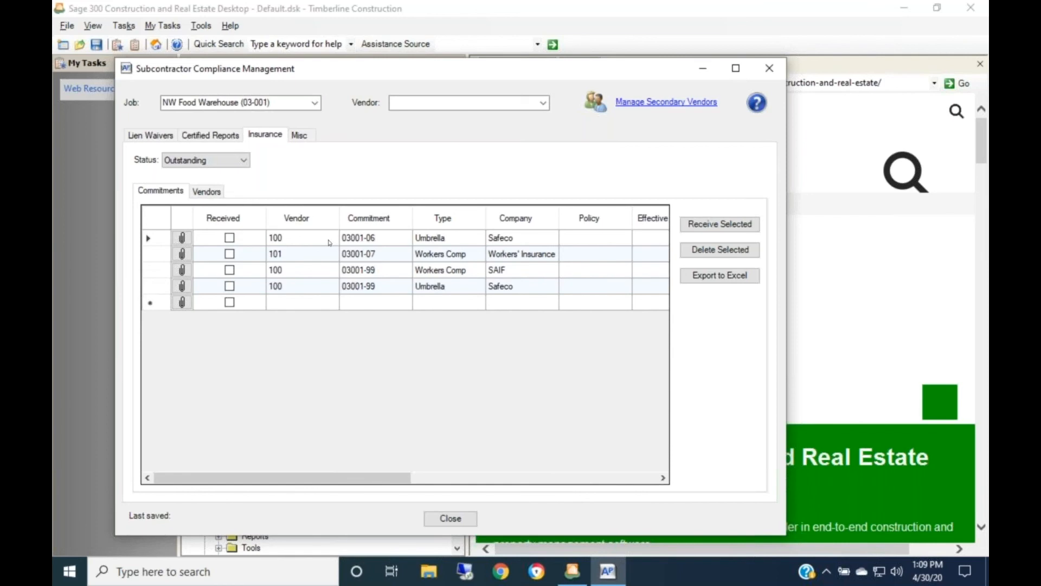
Step: Look through the outstanding miscellaneous compliance items for job 03-001 and close Subcontractor Compliance Management
{"action": "left_click", "coordinate": [301, 136]}
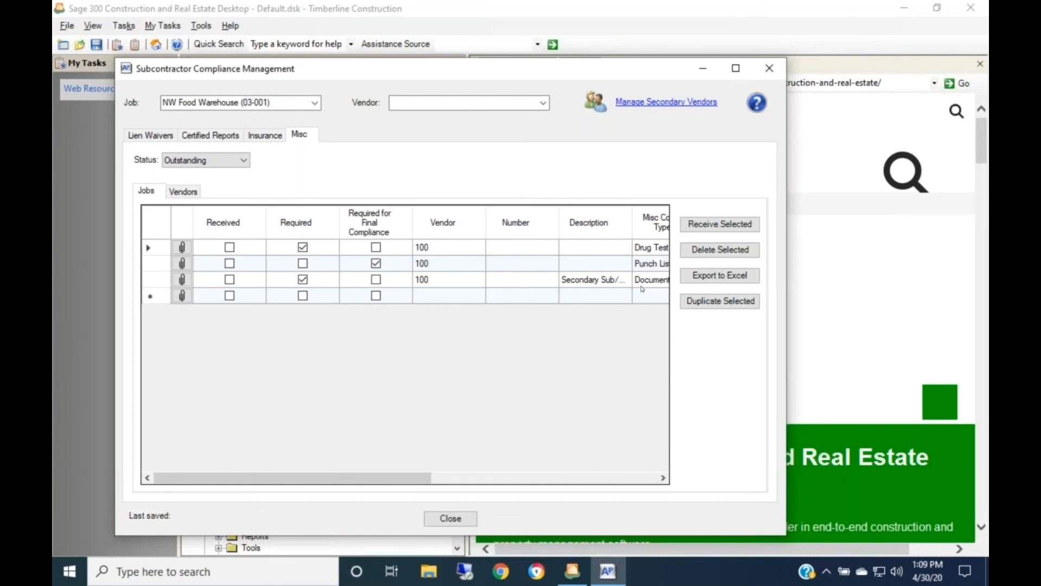
{"action": "left_click", "coordinate": [663, 478]}
{"action": "left_click", "coordinate": [662, 478]}
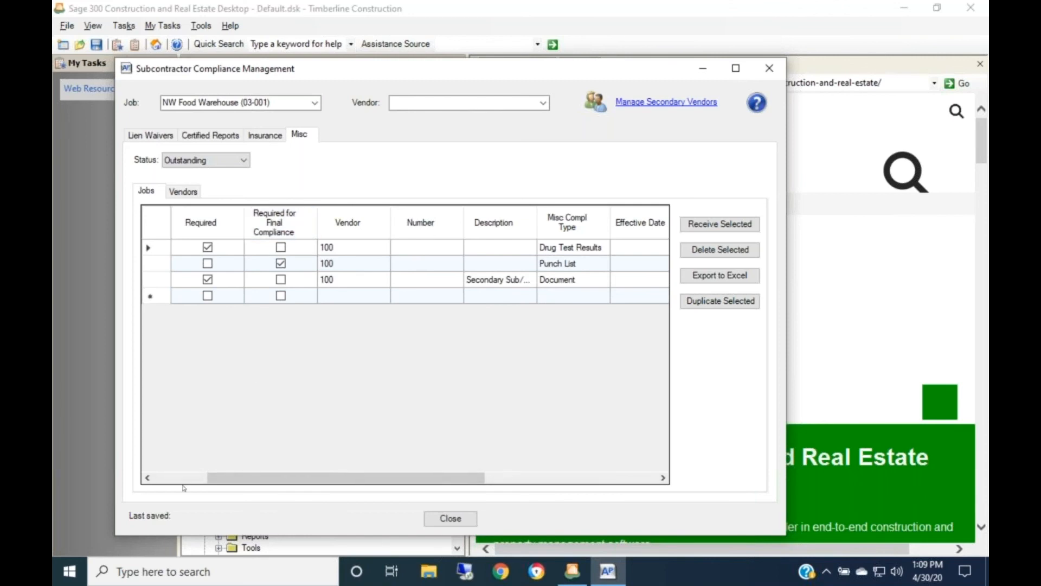
{"action": "left_click", "coordinate": [162, 478]}
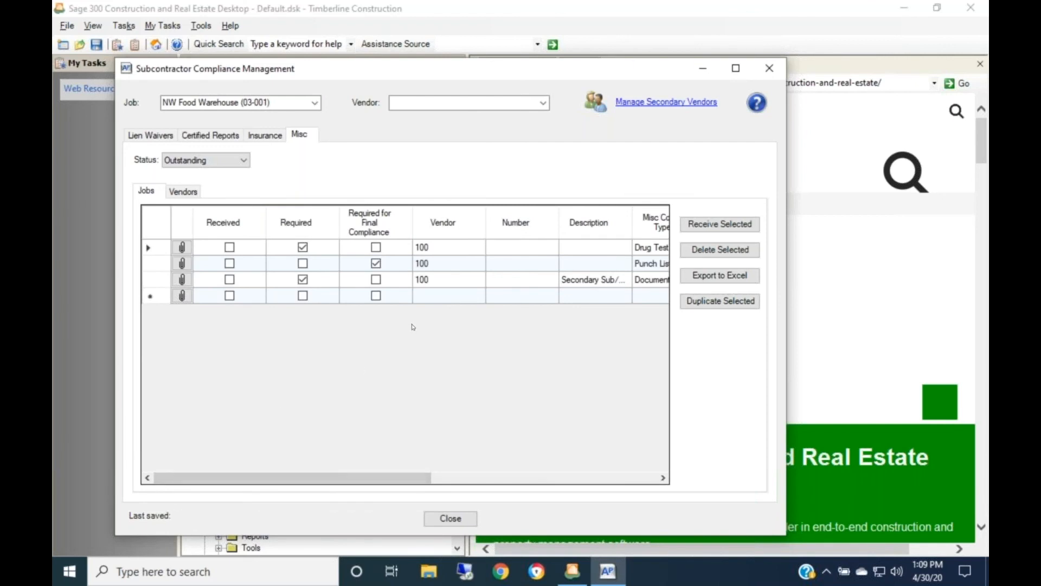
{"action": "left_click", "coordinate": [441, 522]}
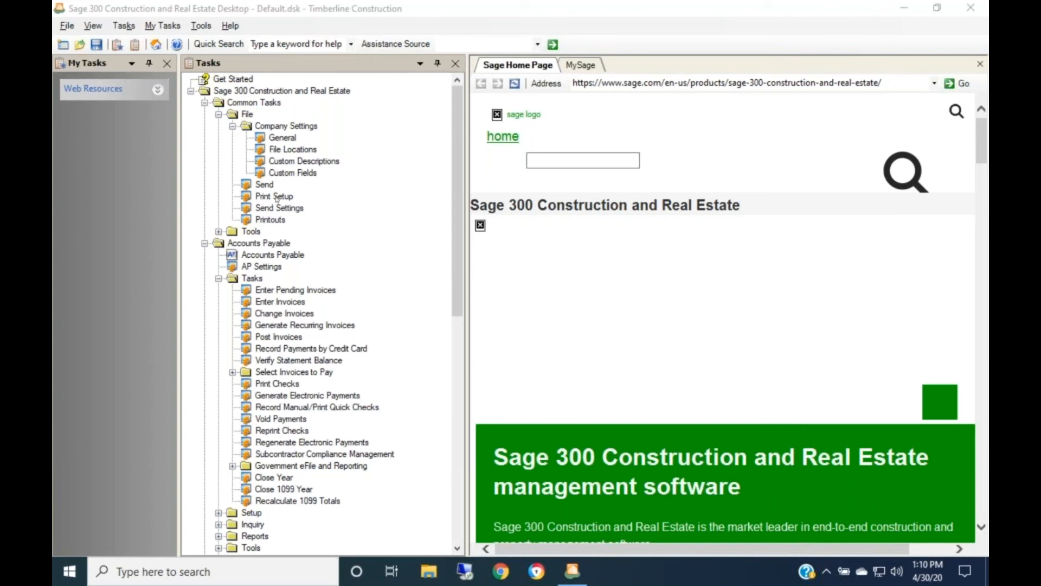
Step: Open the Compliance by Vendor (CR) report from the Accounts Payable compliance reports
{"action": "left_click", "coordinate": [220, 279]}
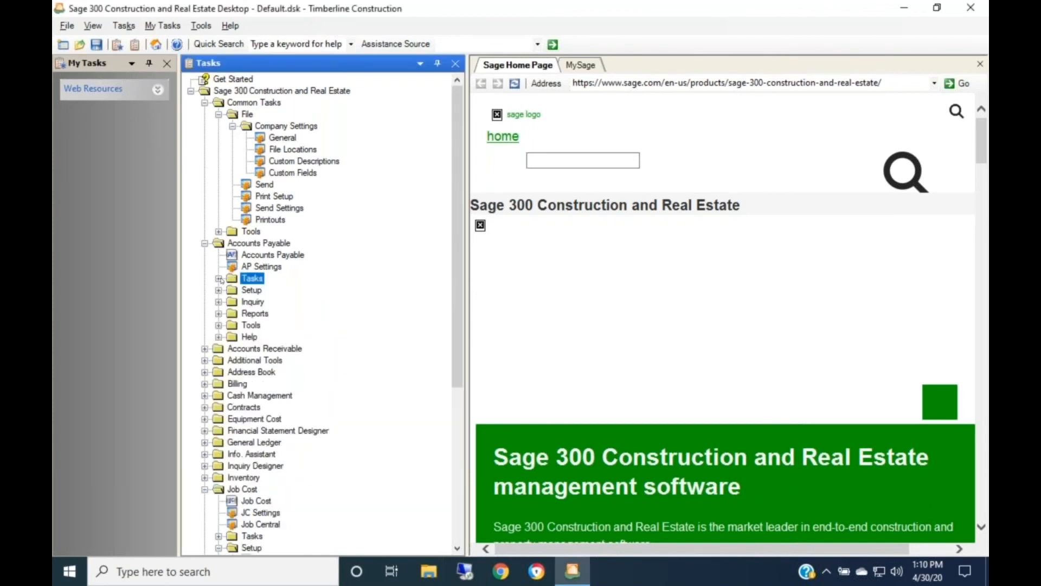
{"action": "left_click", "coordinate": [220, 313]}
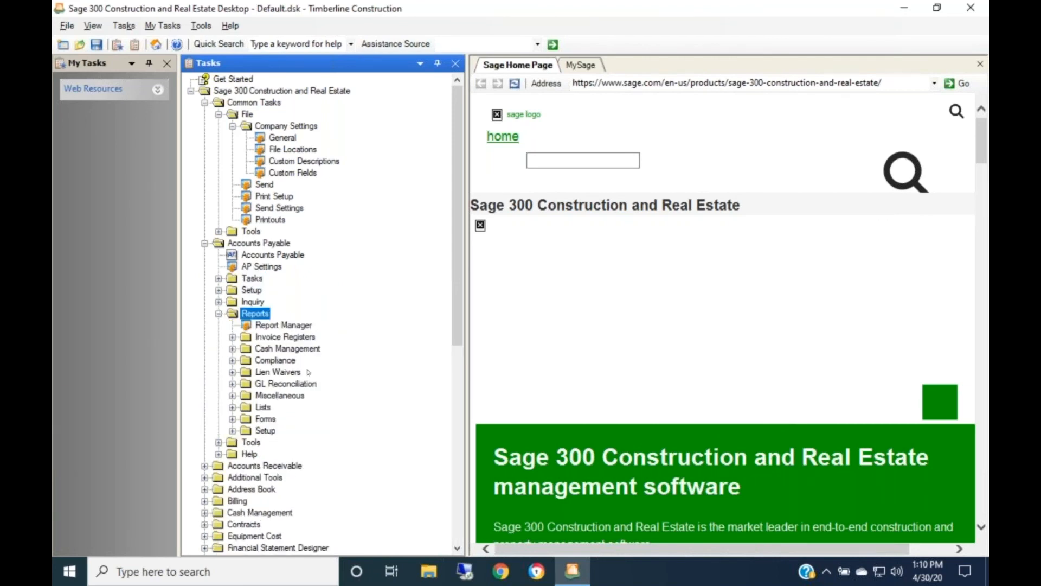
{"action": "left_click", "coordinate": [232, 360]}
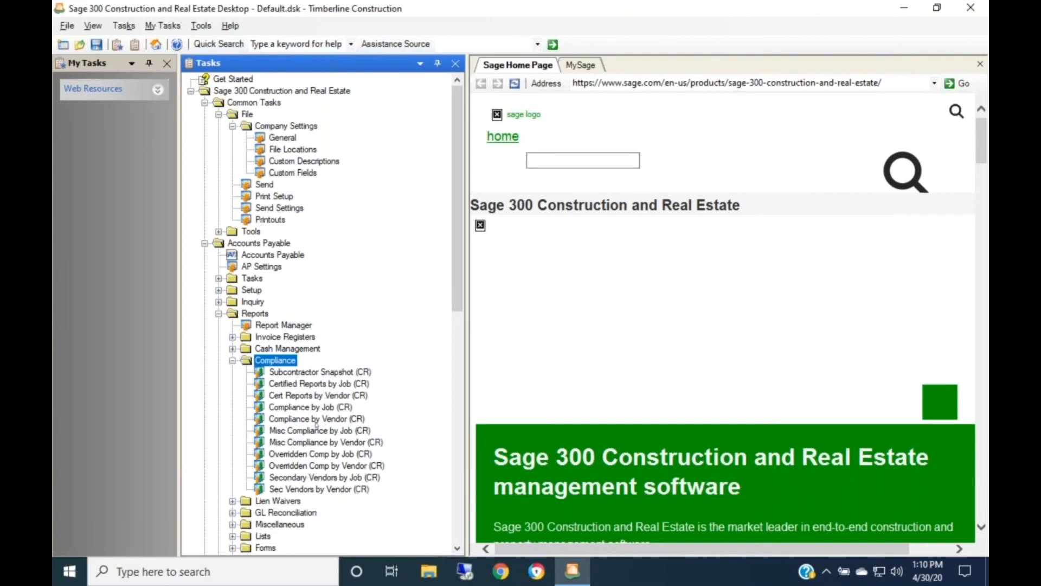
{"action": "left_click", "coordinate": [299, 421]}
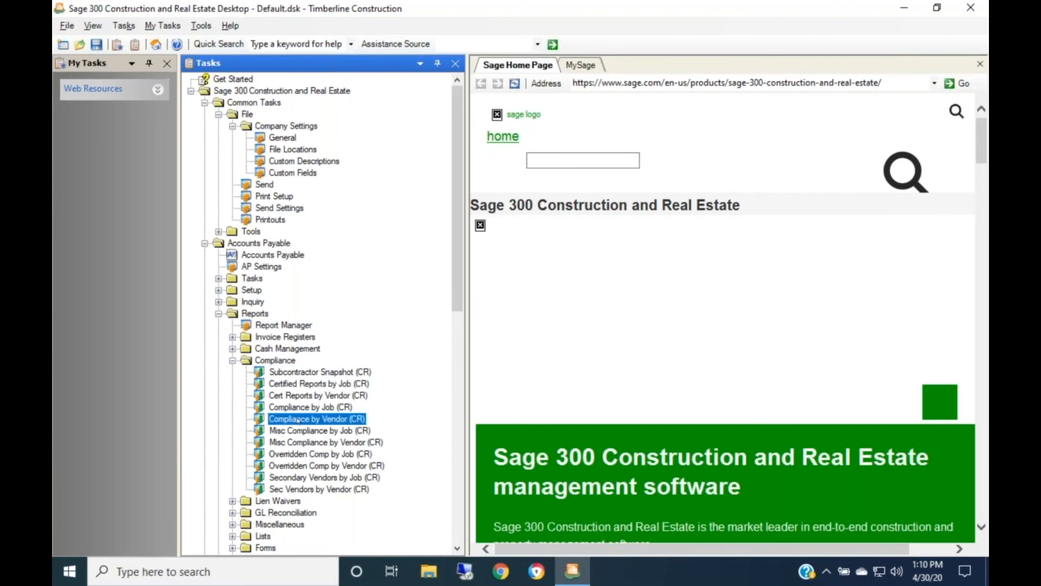
{"action": "double_click", "coordinate": [299, 420]}
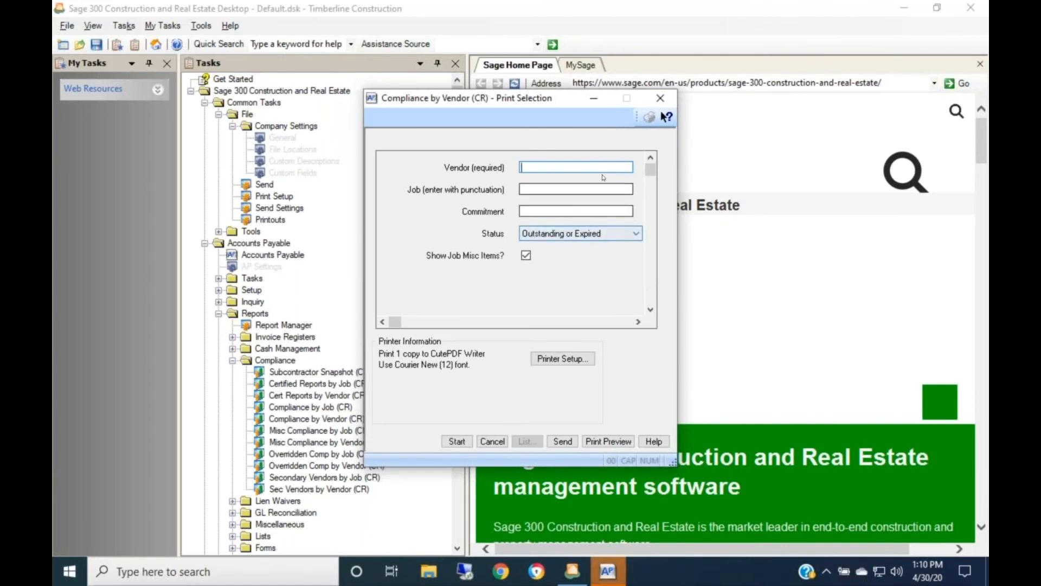
Step: Preview the Compliance by Vendor report for vendor 100 and job 03-001
{"action": "type", "text": "100"}
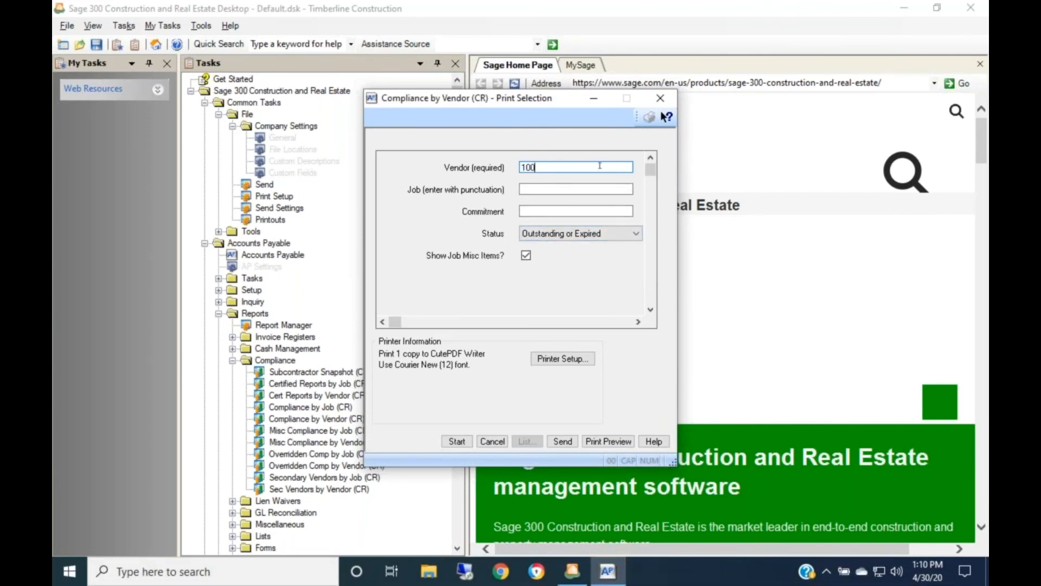
{"action": "left_click", "coordinate": [552, 189]}
{"action": "type", "text": "03-001"}
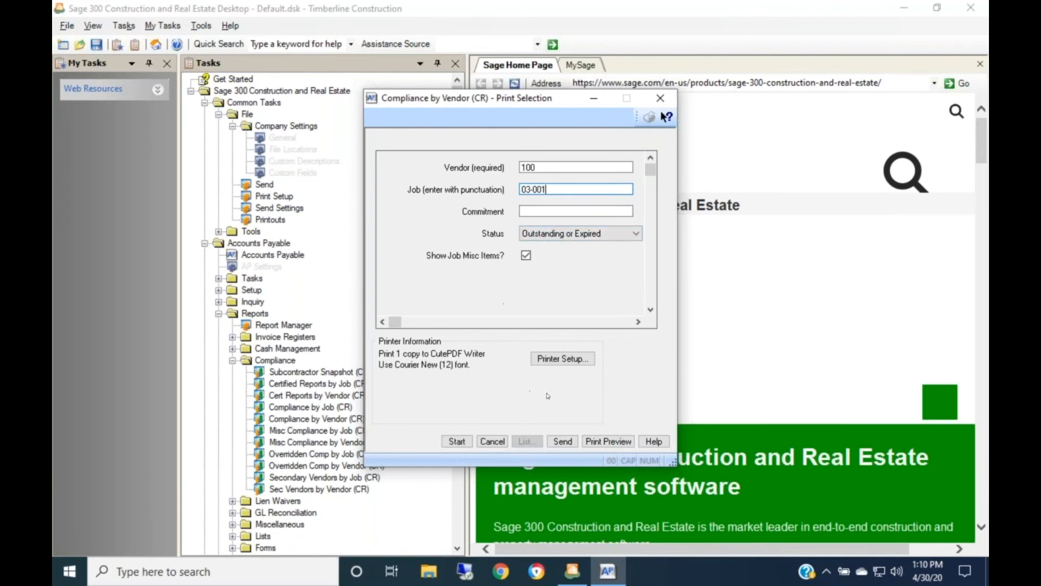
{"action": "left_click", "coordinate": [602, 442]}
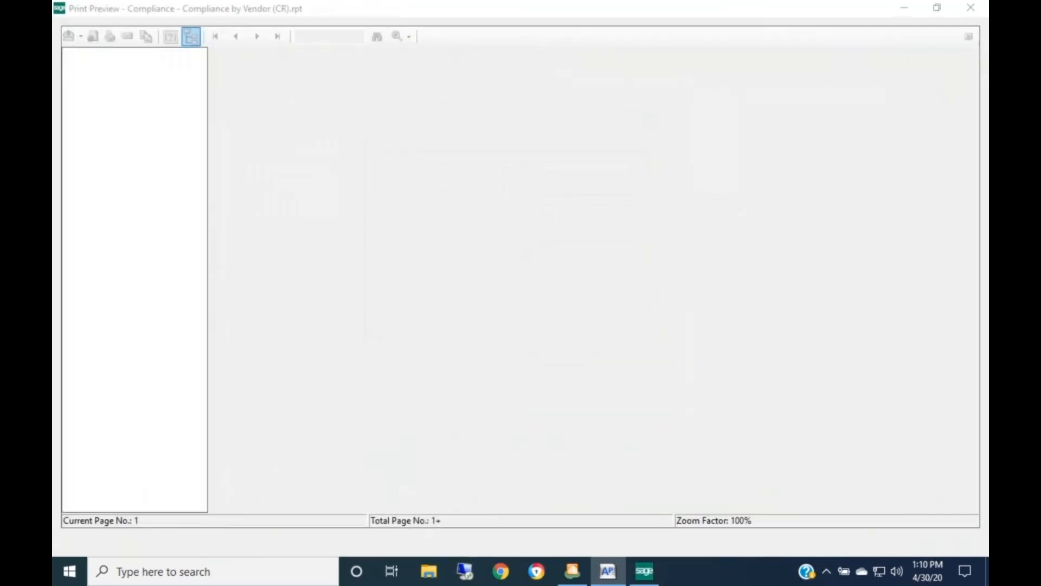
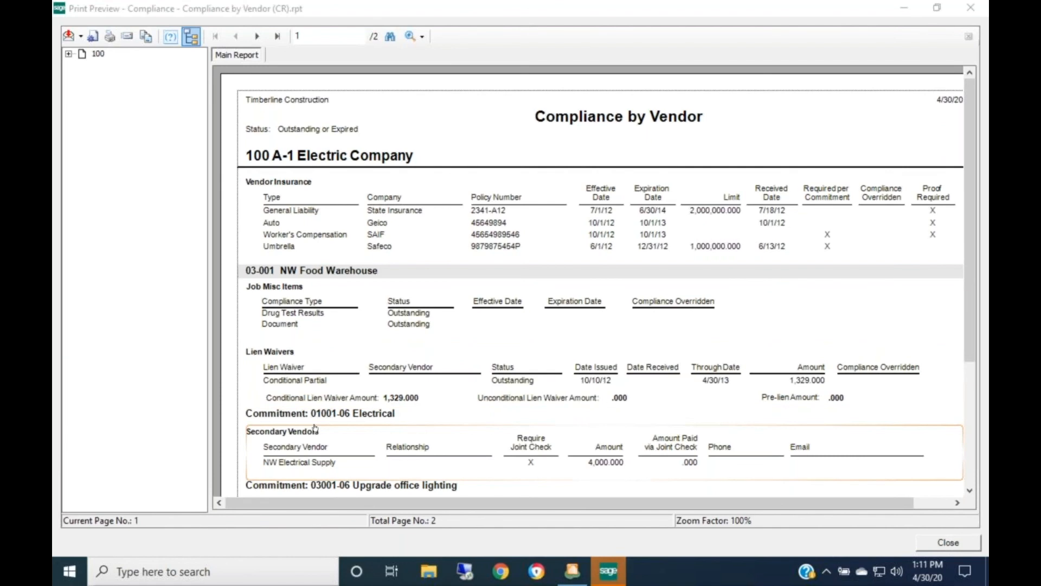
Step: Read the insurance, miscellaneous item, lien waiver and commitment sections on the report's first page, and close the preview
{"action": "scroll", "coordinate": [315, 428], "scroll_direction": "down", "scroll_amount": 2}
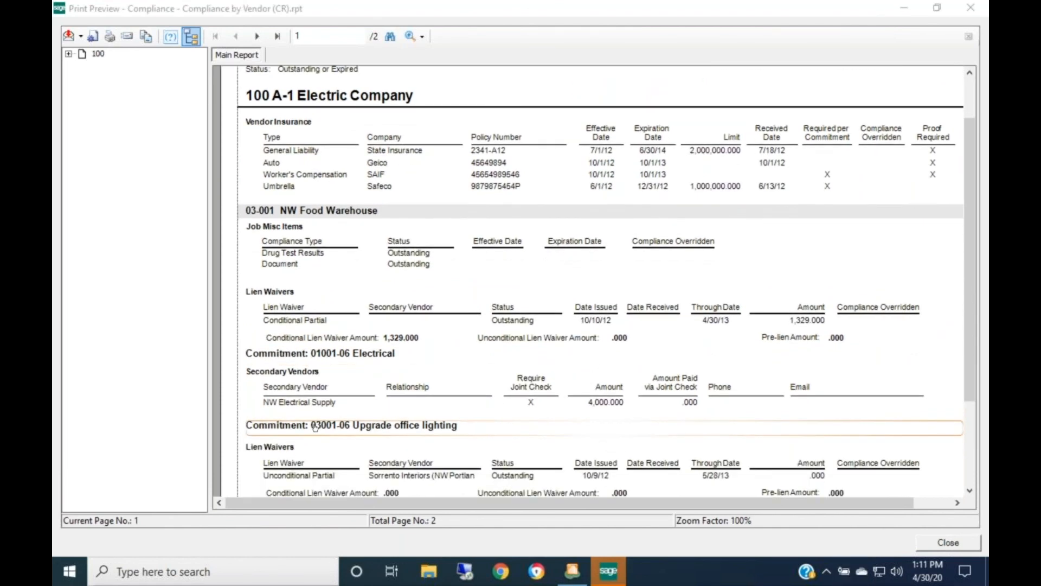
{"action": "scroll", "coordinate": [315, 428], "scroll_direction": "down", "scroll_amount": 2}
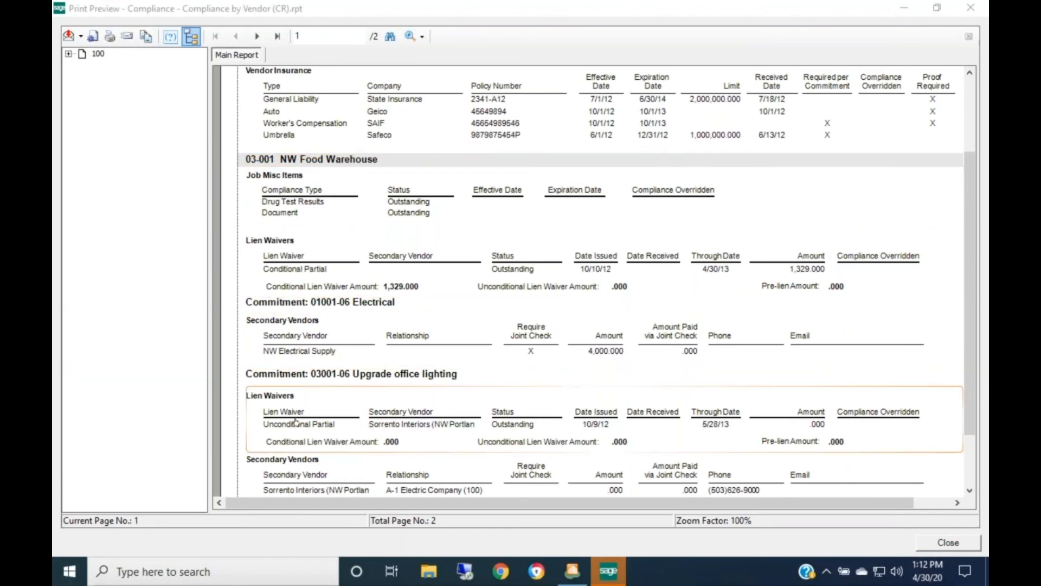
{"action": "scroll", "coordinate": [295, 421], "scroll_direction": "down", "scroll_amount": 1}
{"action": "scroll", "coordinate": [295, 422], "scroll_direction": "down", "scroll_amount": 3}
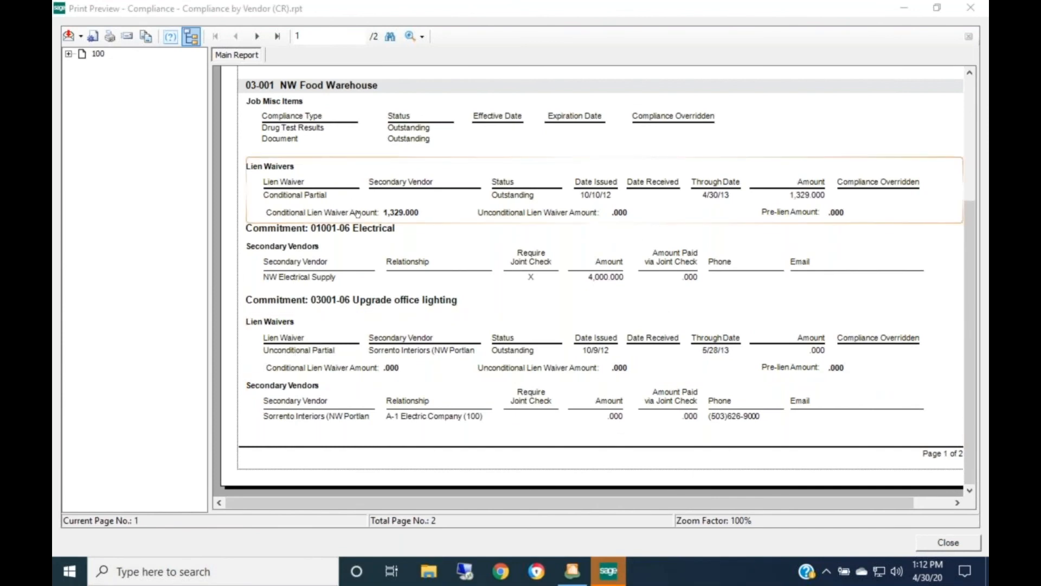
{"action": "scroll", "coordinate": [357, 214], "scroll_direction": "up", "scroll_amount": 5}
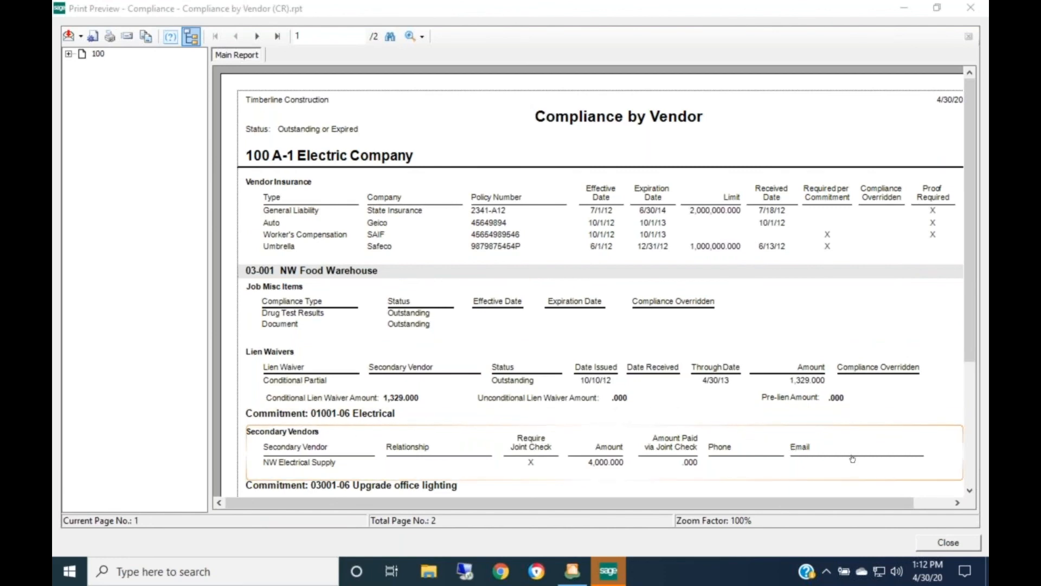
{"action": "left_click", "coordinate": [931, 549]}
Step: Inspect the recipient, subject and message fields for sending the Compliance by Vendor report, and cancel the sending and the report
{"action": "left_click", "coordinate": [545, 211]}
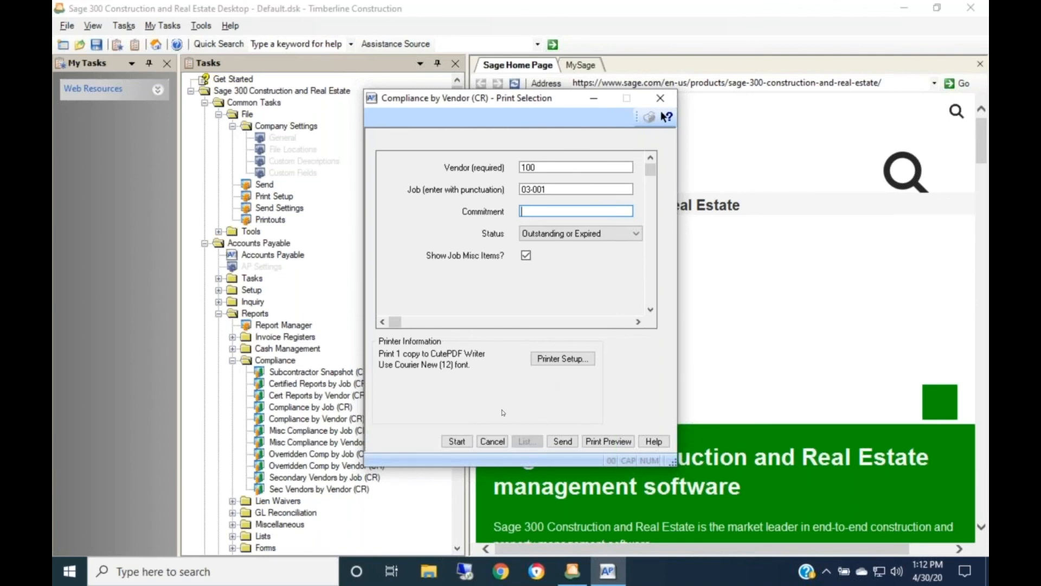
{"action": "left_click", "coordinate": [565, 443]}
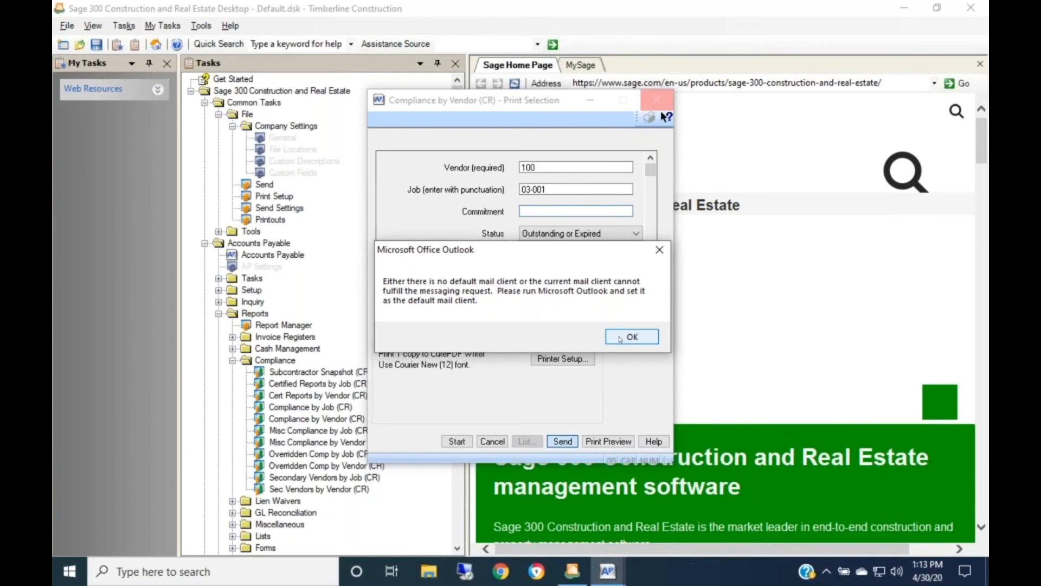
{"action": "left_click", "coordinate": [622, 337]}
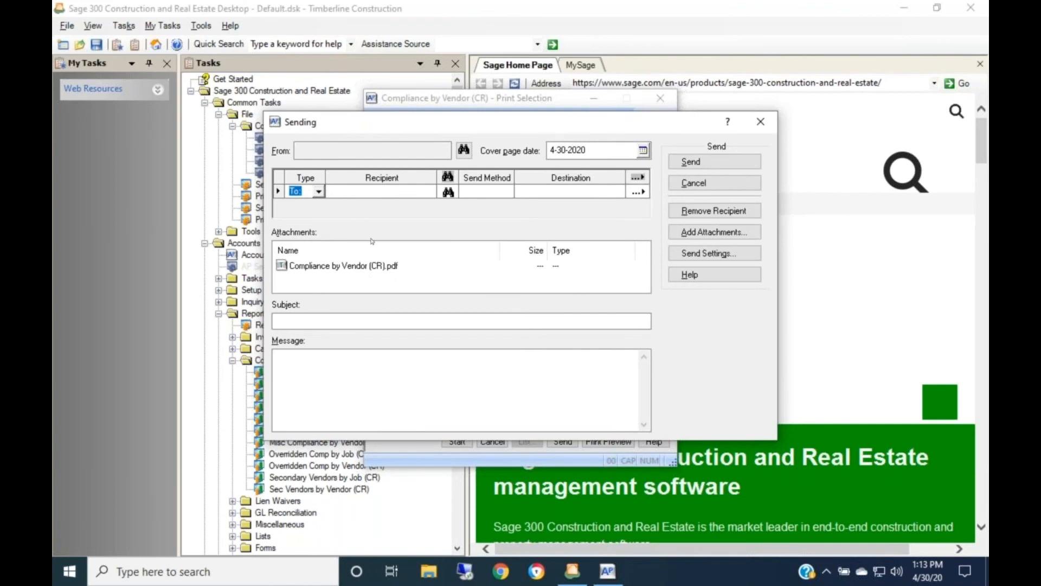
{"action": "left_click", "coordinate": [343, 197]}
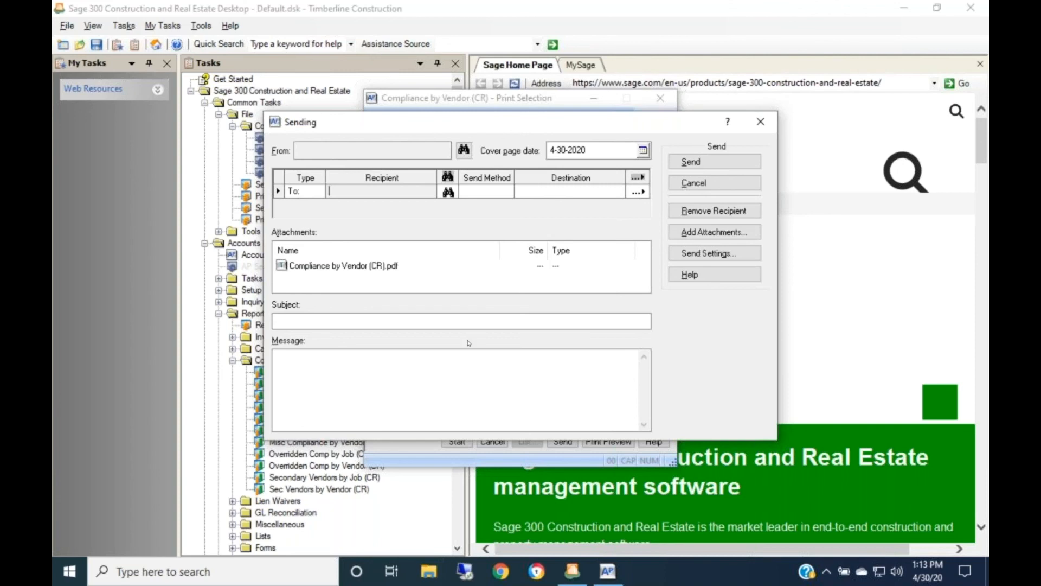
{"action": "left_click", "coordinate": [312, 322]}
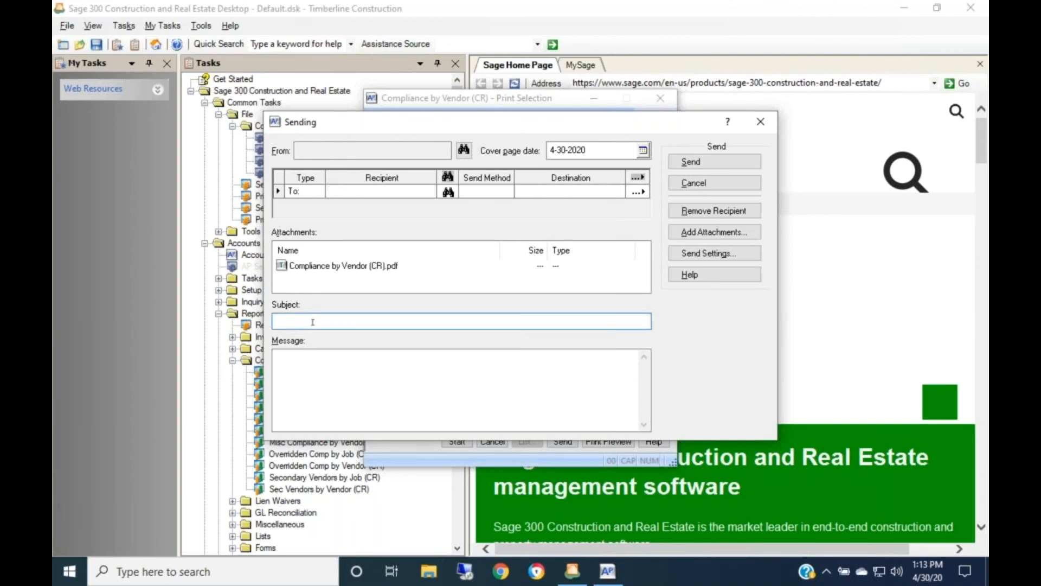
{"action": "left_click", "coordinate": [286, 359]}
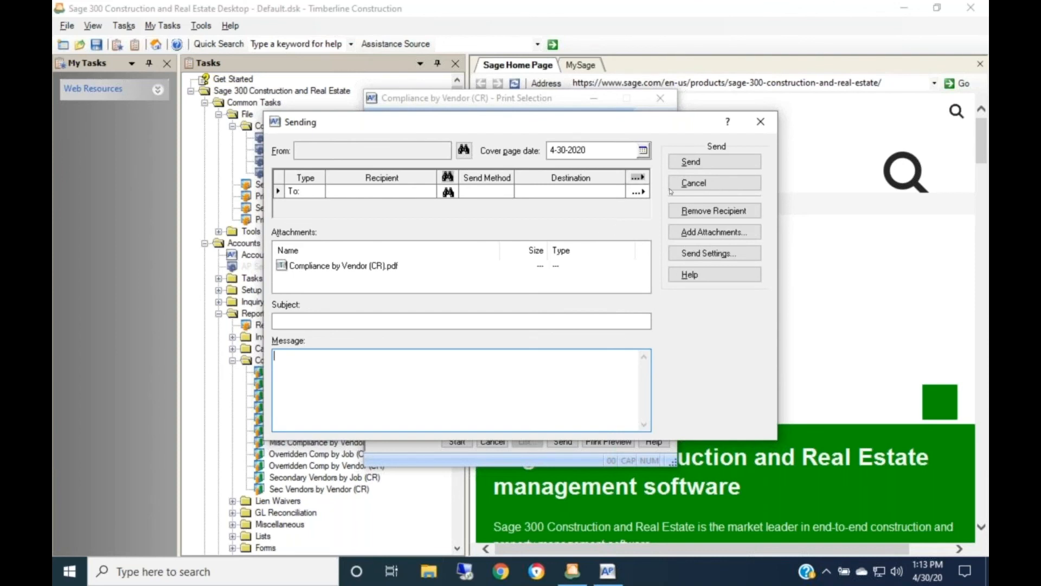
{"action": "left_click", "coordinate": [693, 183]}
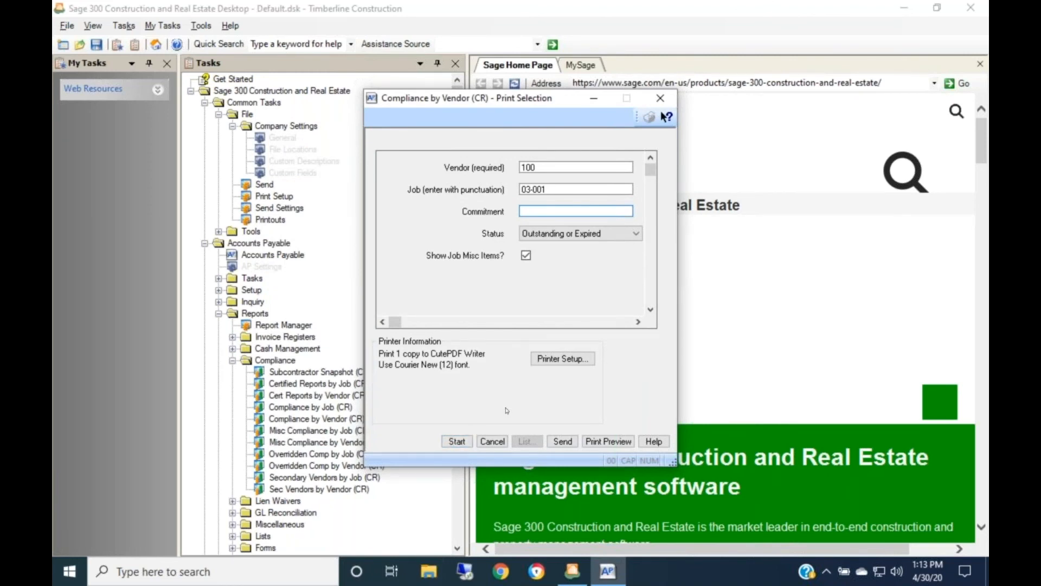
{"action": "left_click", "coordinate": [493, 442]}
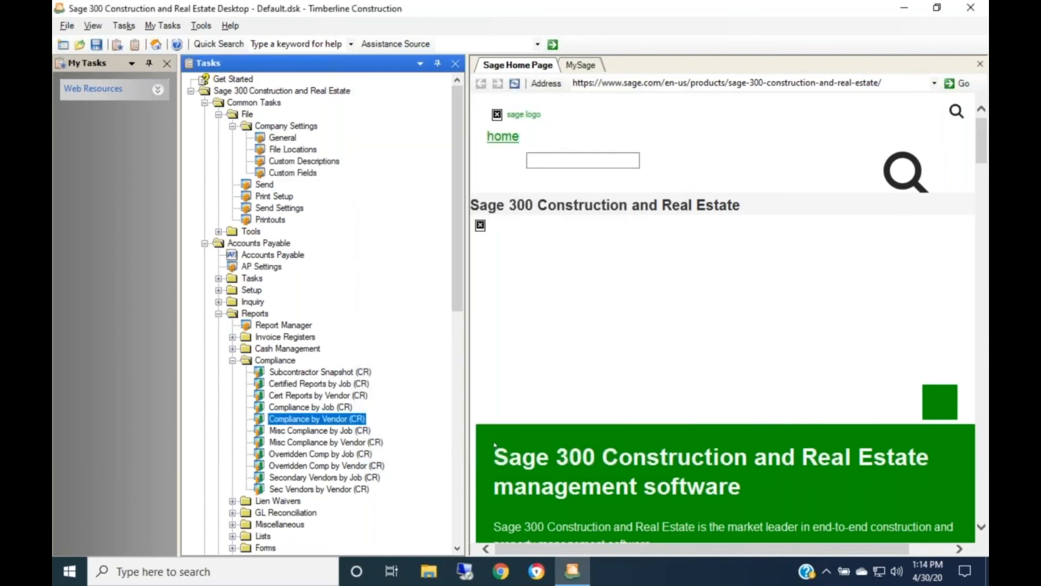
Step: Collapse the compliance reports folder and switch to the PowerPoint slide show Subcontracts and Subcontractor Compliance
{"action": "left_click", "coordinate": [233, 360]}
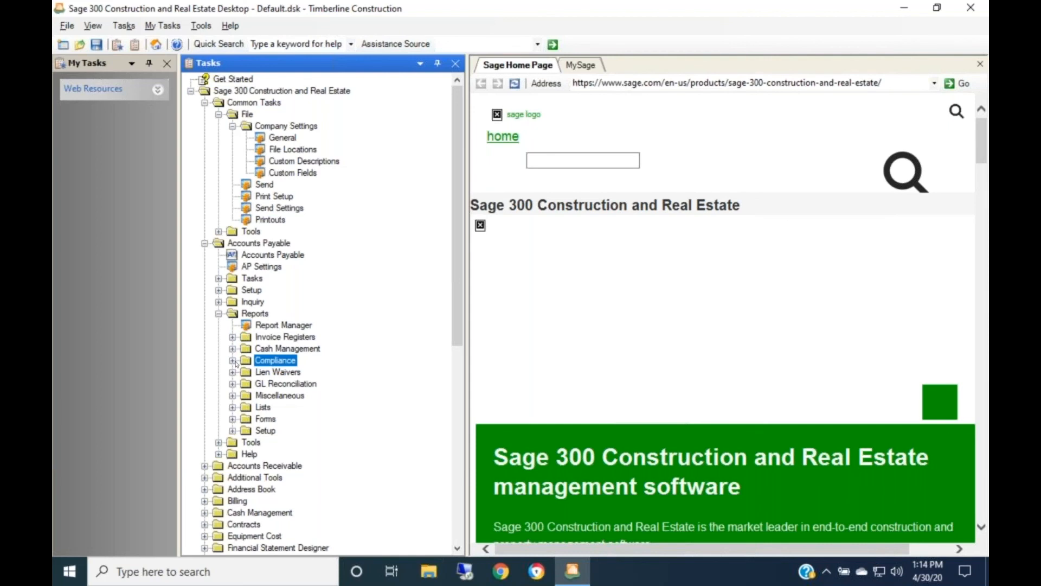
{"action": "key", "text": "ctrl+Up"}
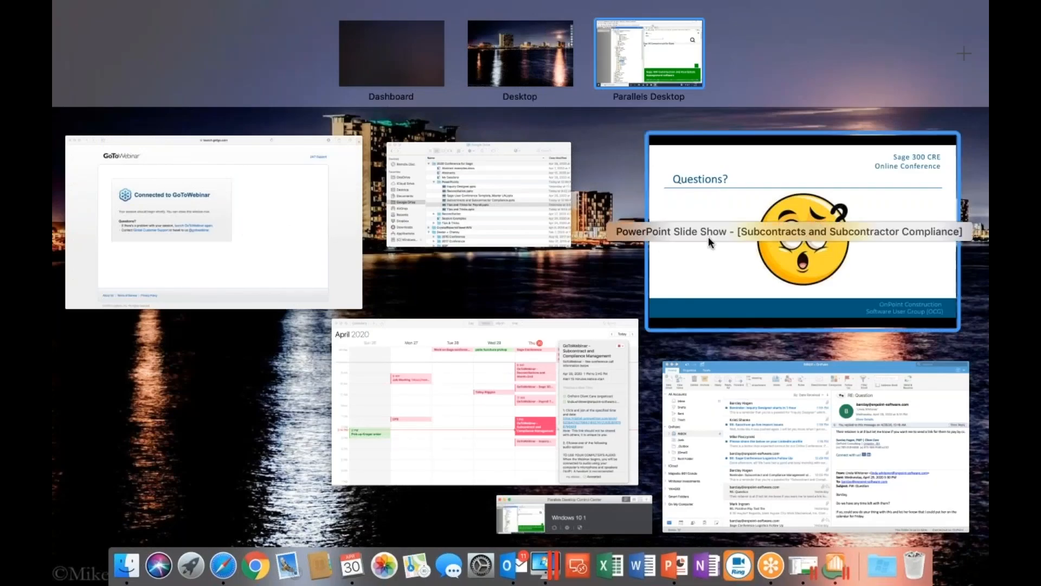
{"action": "left_click", "coordinate": [708, 241]}
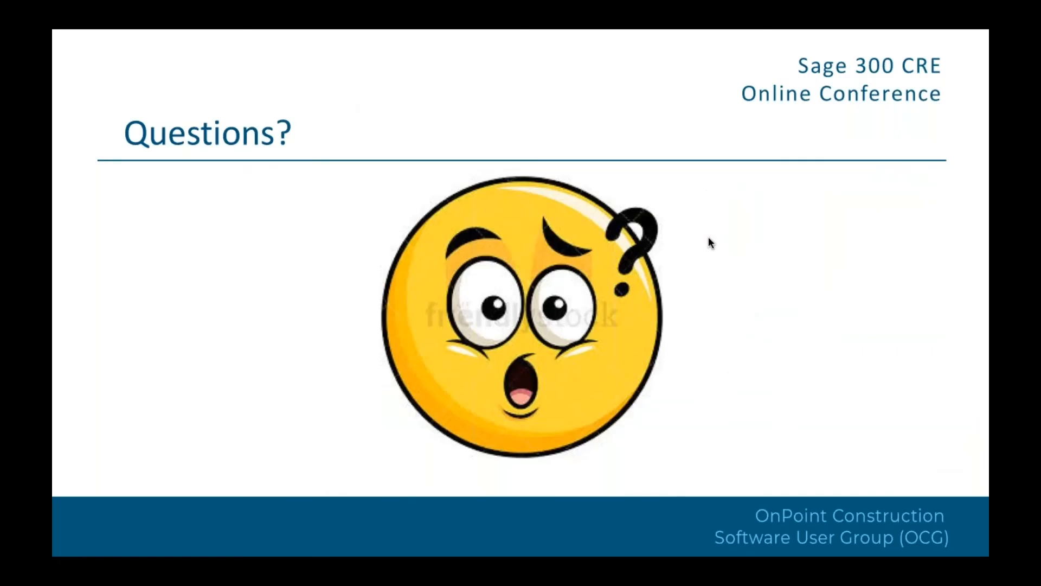